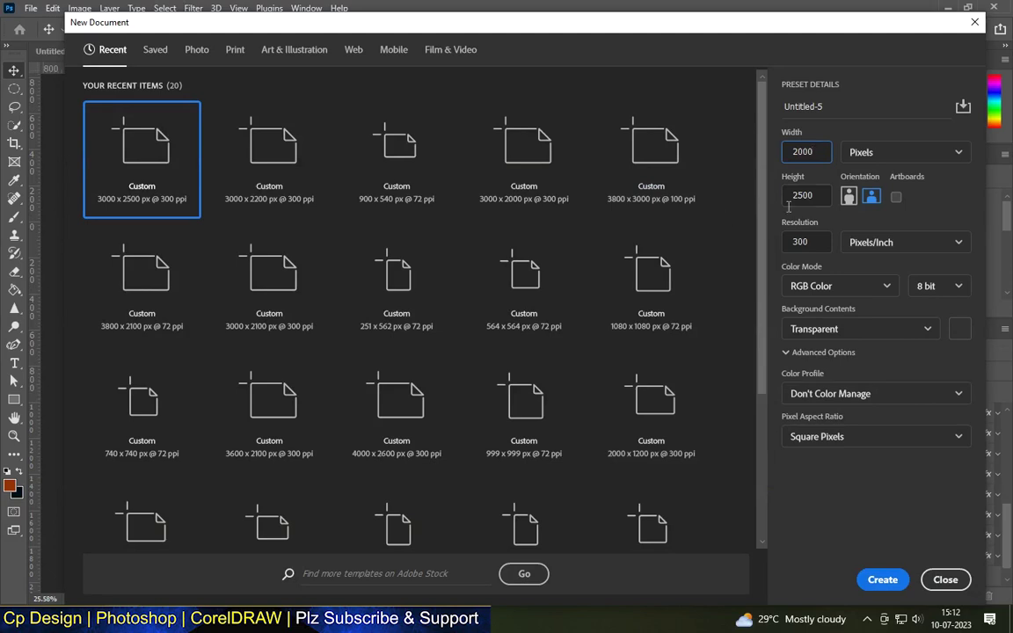
Bring up the New Document settings, preset at 2000 x 2500 px, 300 ppi, RGB
left_click(728, 240)
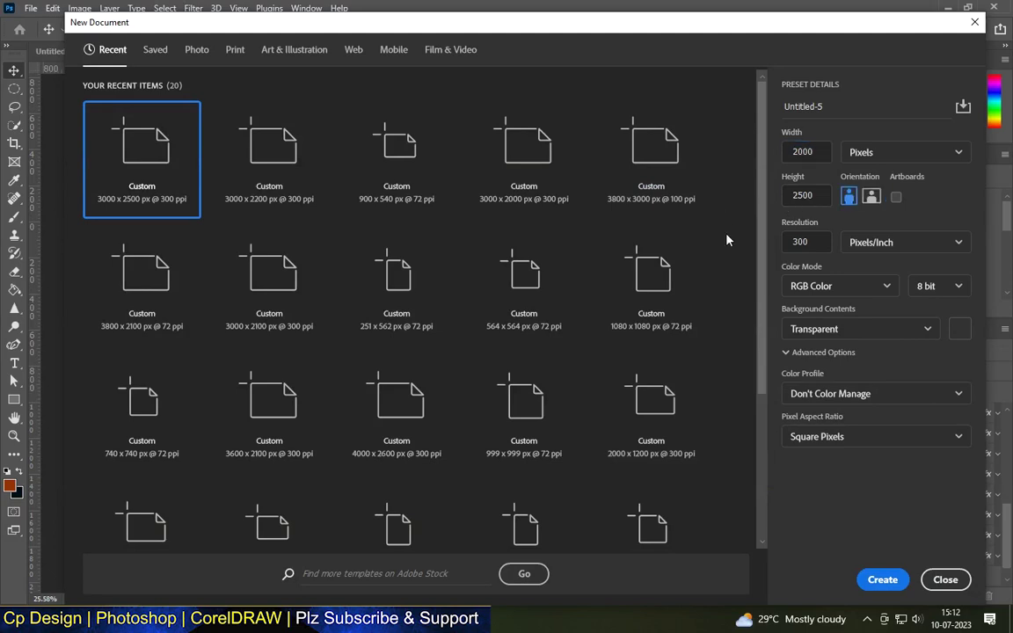
Create a new 2000 x 1200 px document
double_click(824, 196)
type("1200")
left_click(882, 579)
Add a Solid Color fill layer in dark rust orange (#973307)
left_click(932, 596)
left_click(923, 351)
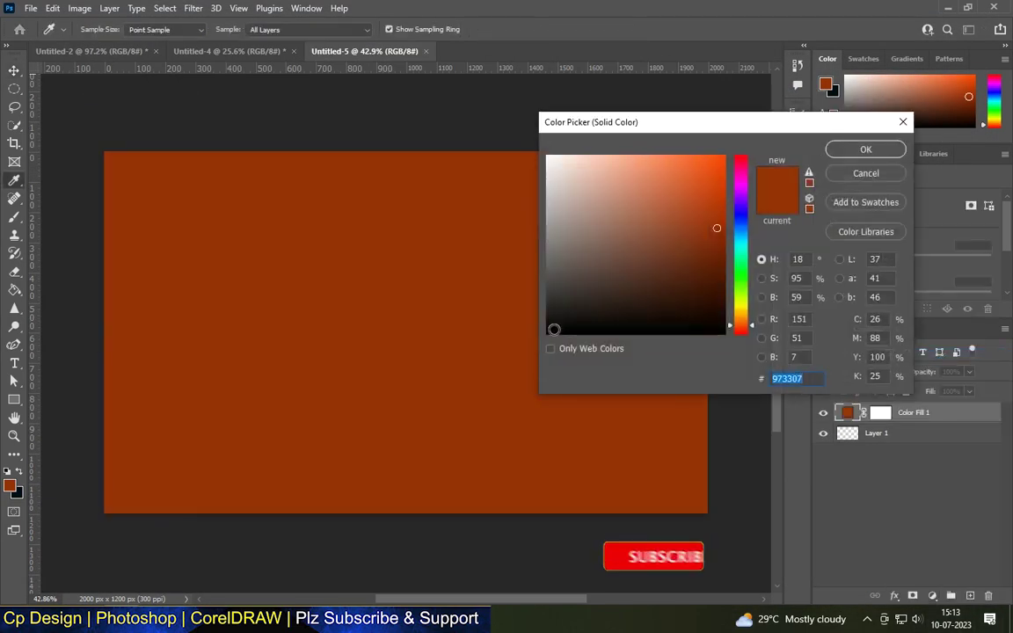
left_click(722, 242)
left_click(866, 149)
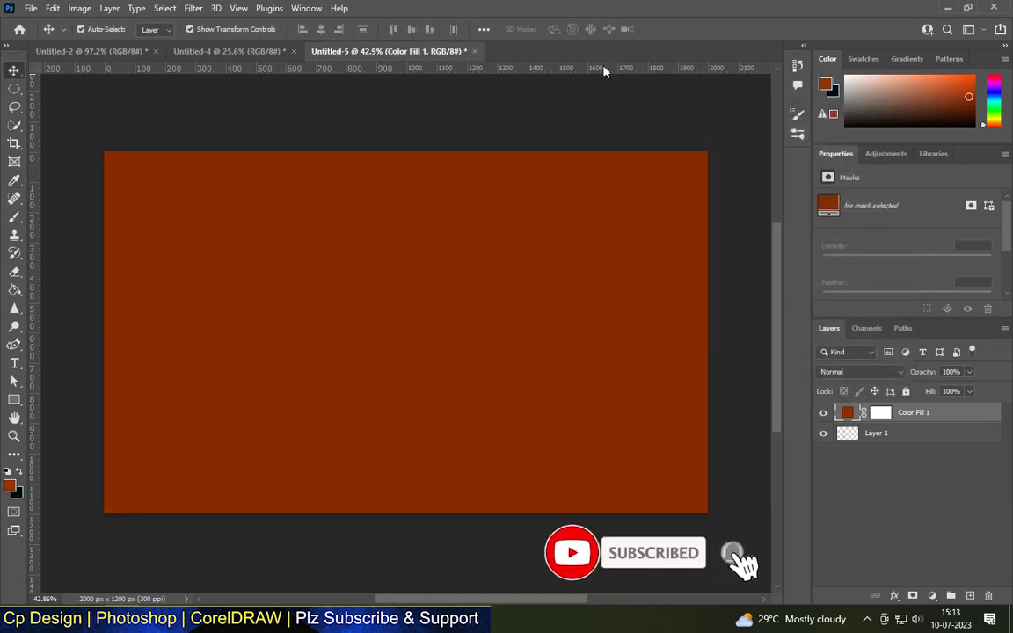
Add the AWARD text, scale it up to about 117 pt and centre it on the canvas
key("t")
left_click(213, 341)
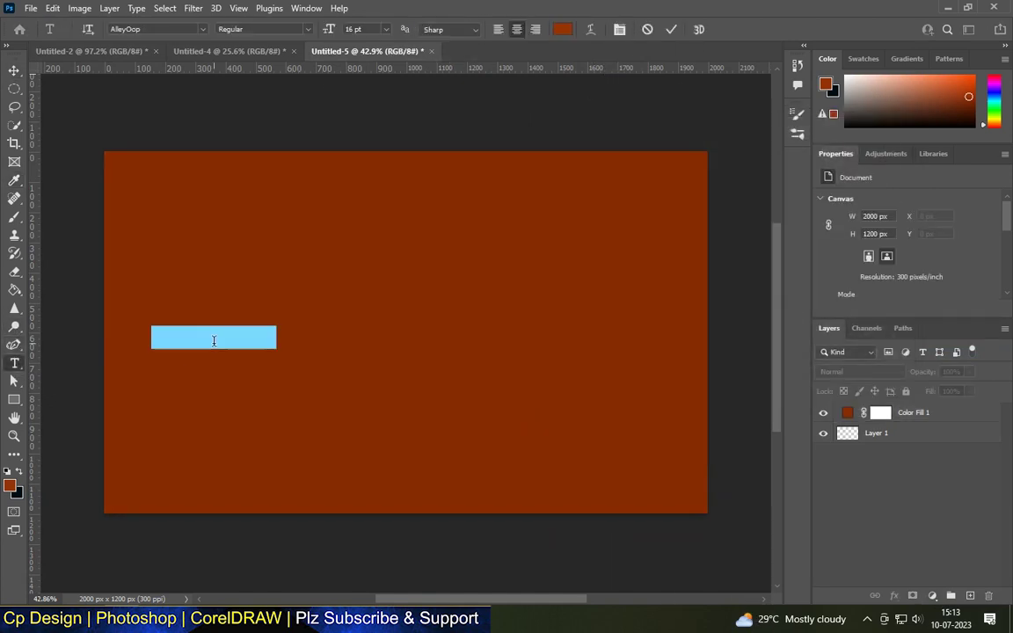
type("HAPPY")
left_click(14, 70)
left_click_drag(247, 327, 646, 193)
left_click_drag(179, 349, 160, 354)
mouse_move(424, 257)
left_mouse_down()
mouse_move(463, 350)
mouse_move(452, 319)
left_mouse_up()
key("Return")
scroll(403, 313, "up", 2)
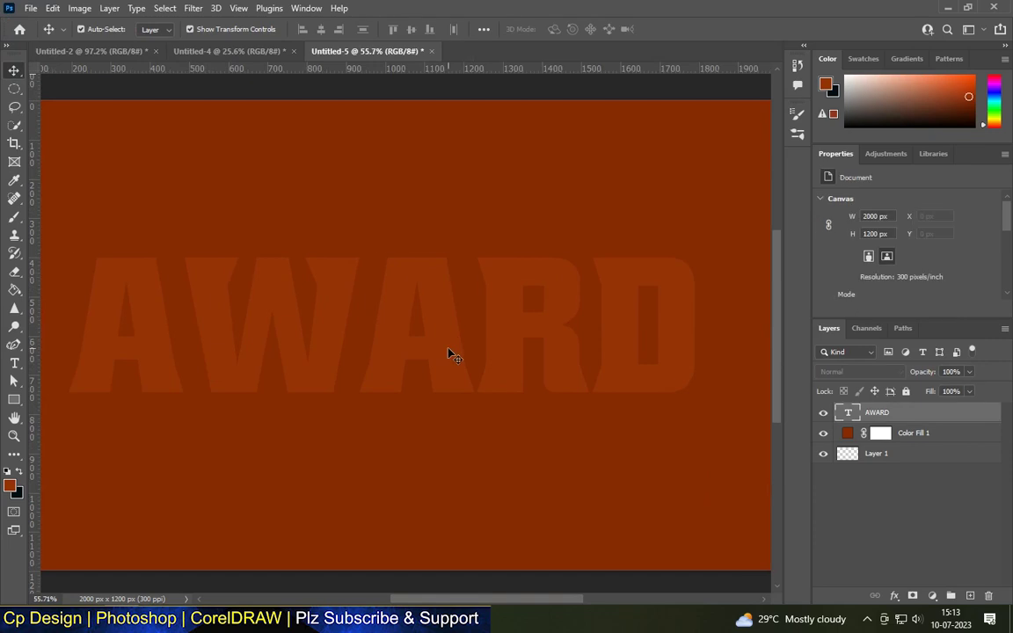
Give the AWARD layer a first drop shadow with distance 5 and size 9
double_click(905, 419)
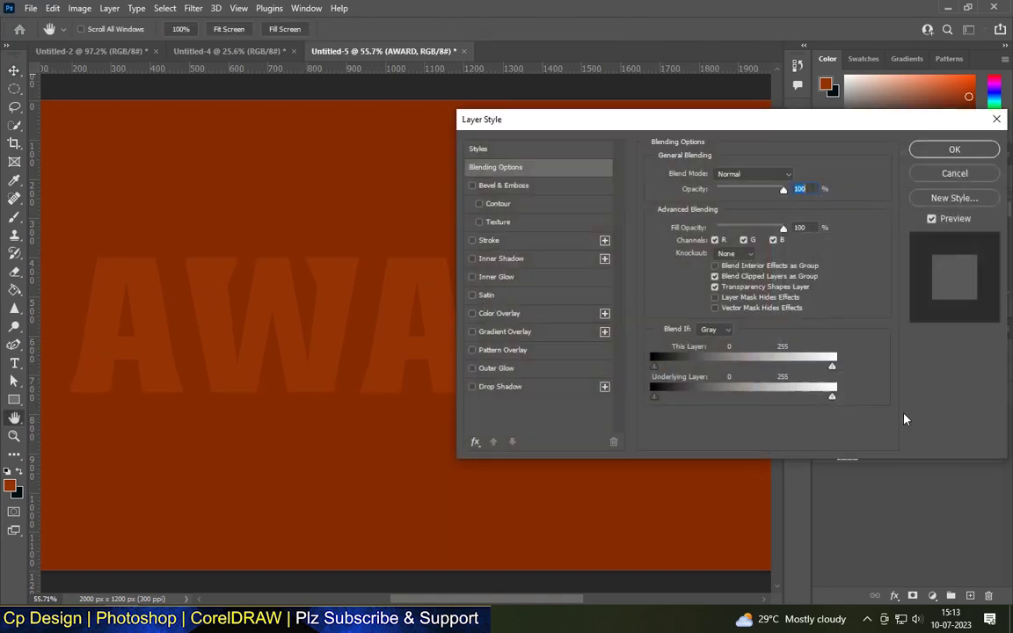
left_click(472, 387)
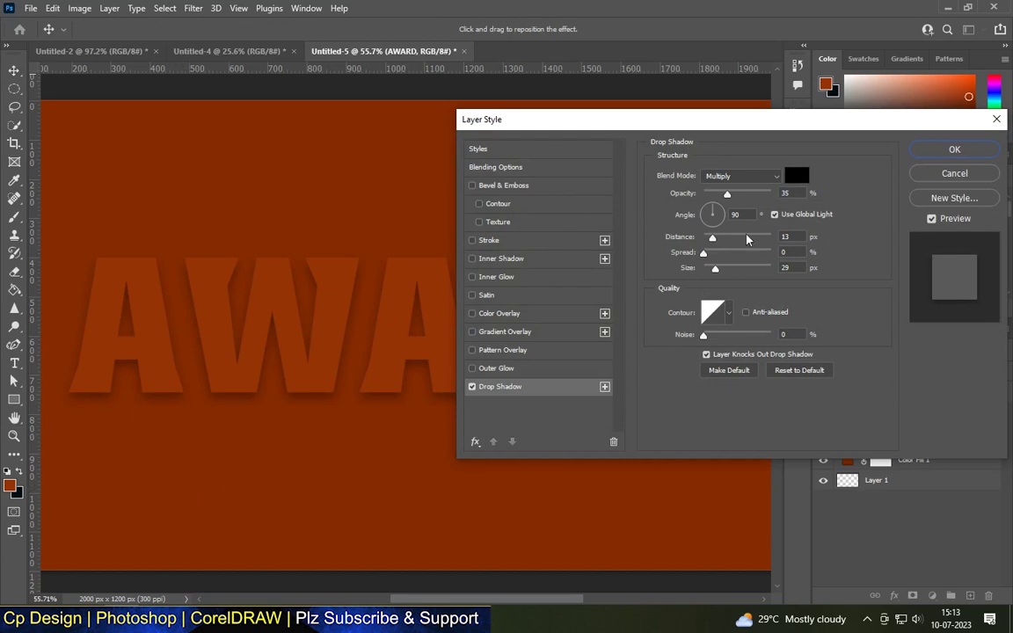
left_click_drag(727, 193, 761, 195)
left_click(785, 237)
type("5")
key("Tab")
key("Tab")
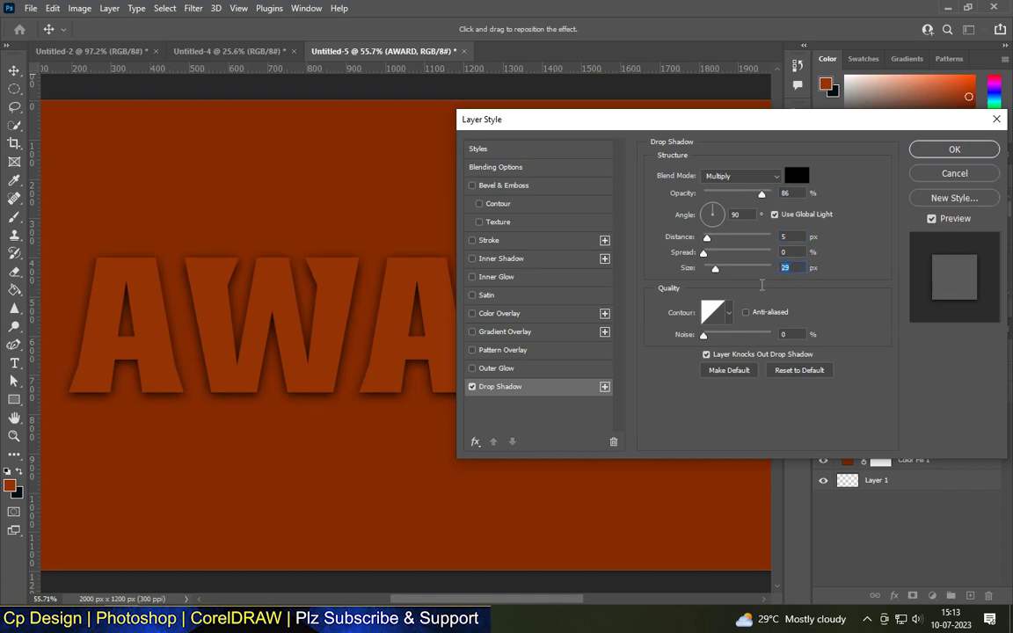
type("9")
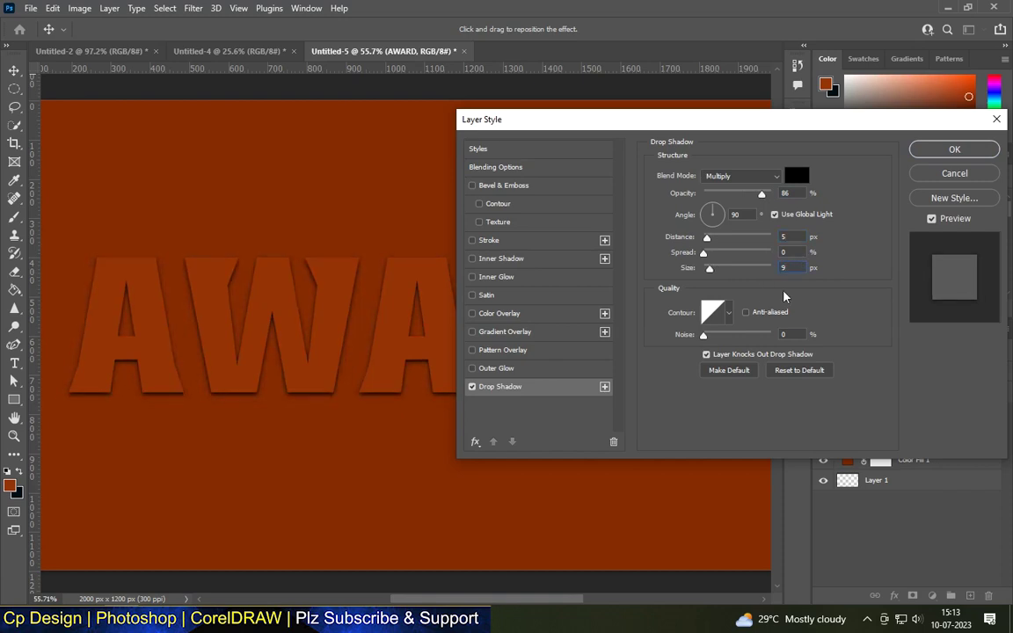
left_click_drag(761, 194, 752, 193)
Add a fainter second drop shadow with distance 25 and size 30, plus a third shadow
left_click(605, 387)
left_click_drag(752, 194, 736, 193)
type("25")
double_click(785, 267)
type("30")
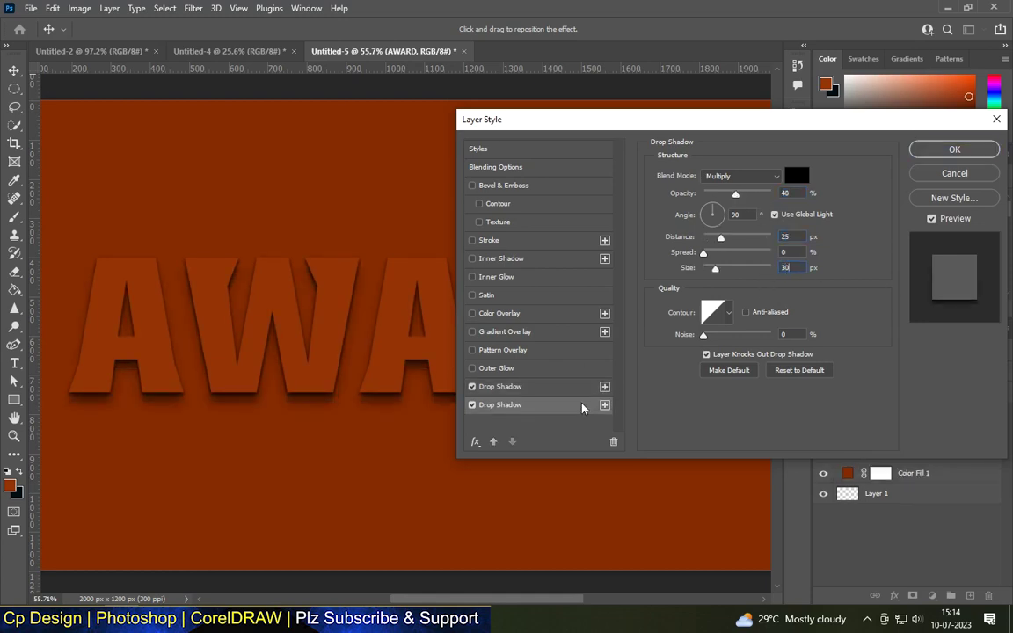
left_click(605, 404)
Set the third shadow to distance 50, size 70; add a fainter fourth with size 90
left_click_drag(736, 193, 729, 194)
double_click(785, 237)
type("50")
key("Tab")
key("Tab")
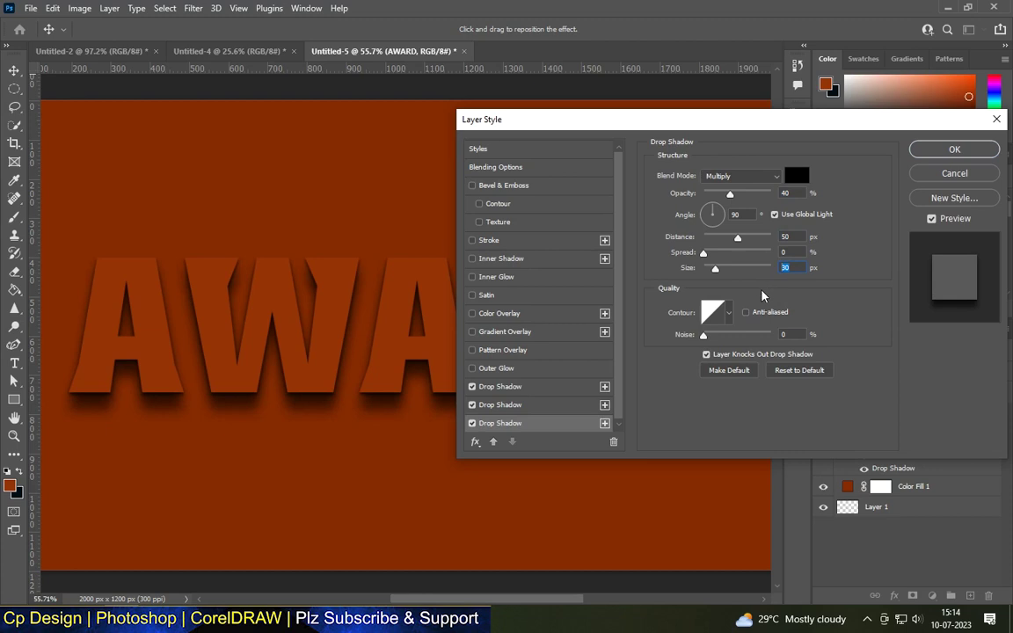
type("70")
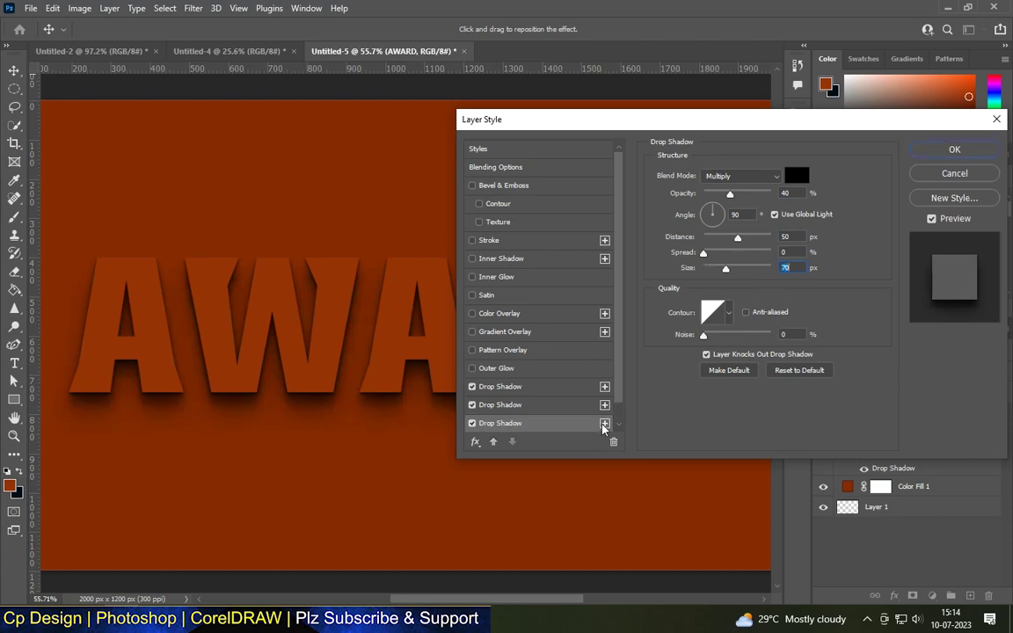
left_click(604, 423)
left_click_drag(730, 194, 723, 194)
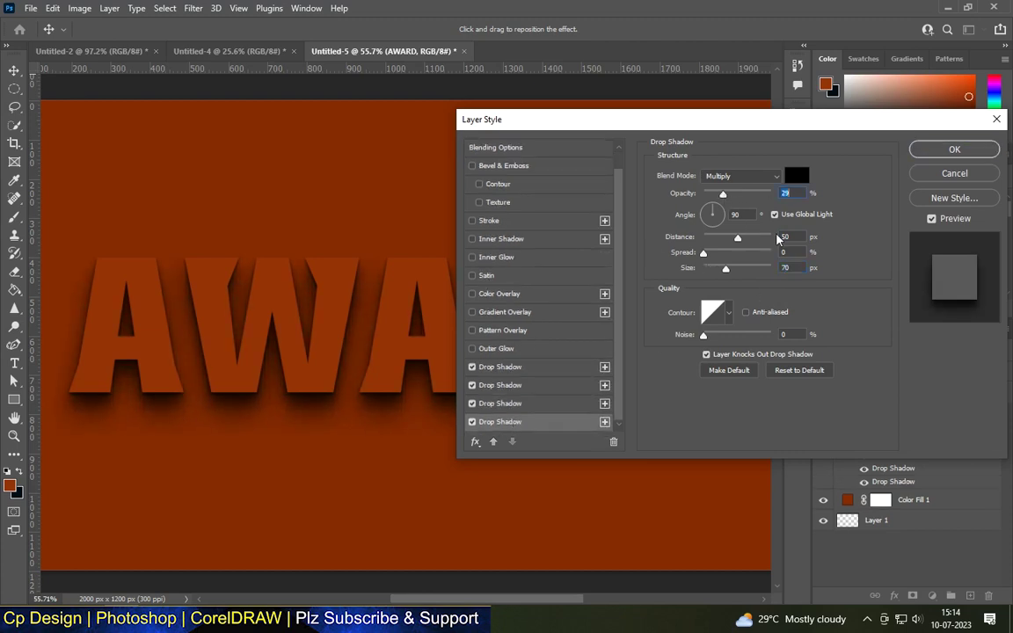
left_click(790, 236)
type("7")
left_click_drag(738, 238, 746, 239)
double_click(789, 268)
type("90")
Add a fainter fifth drop shadow with distance 100 and size 130
left_click(604, 421)
left_click_drag(723, 195, 716, 194)
double_click(787, 236)
type("100")
double_click(796, 268)
type("130")
Add a very faint sixth shadow at distance 150, size 170, and apply the styles
left_click(604, 421)
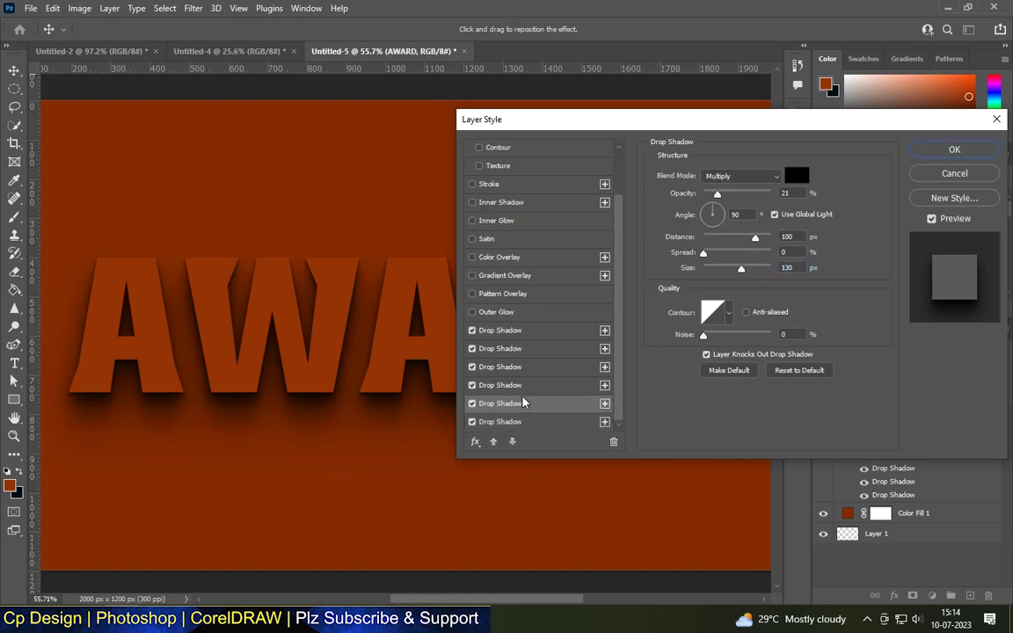
left_click_drag(716, 195, 711, 195)
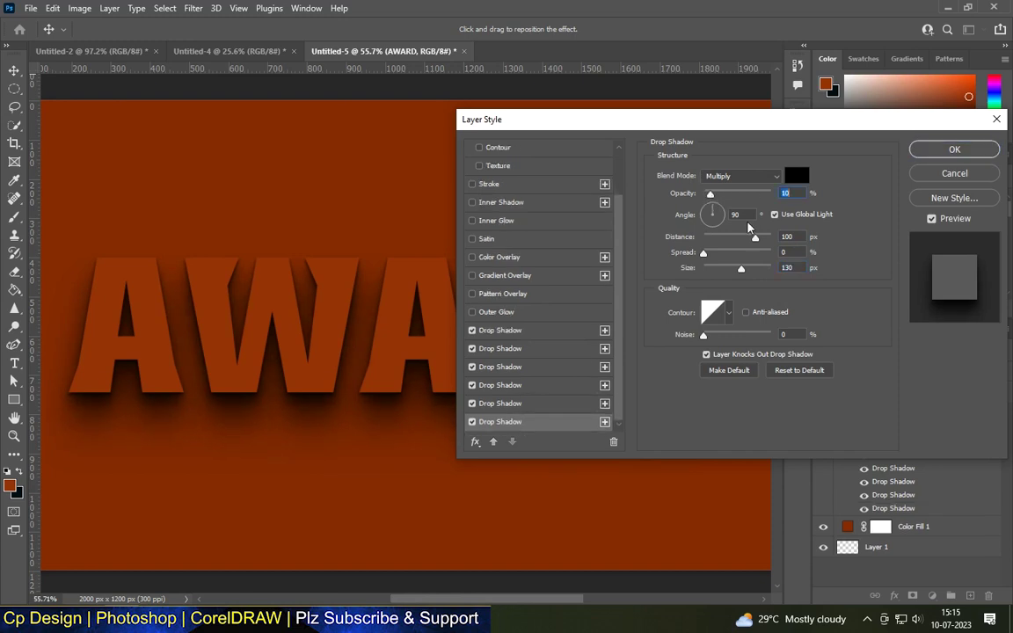
double_click(787, 237)
type("150")
key("Tab")
key("Tab")
type("170")
left_click(954, 149)
left_click(581, 236)
scroll(582, 235, "down", 2)
left_click(880, 412)
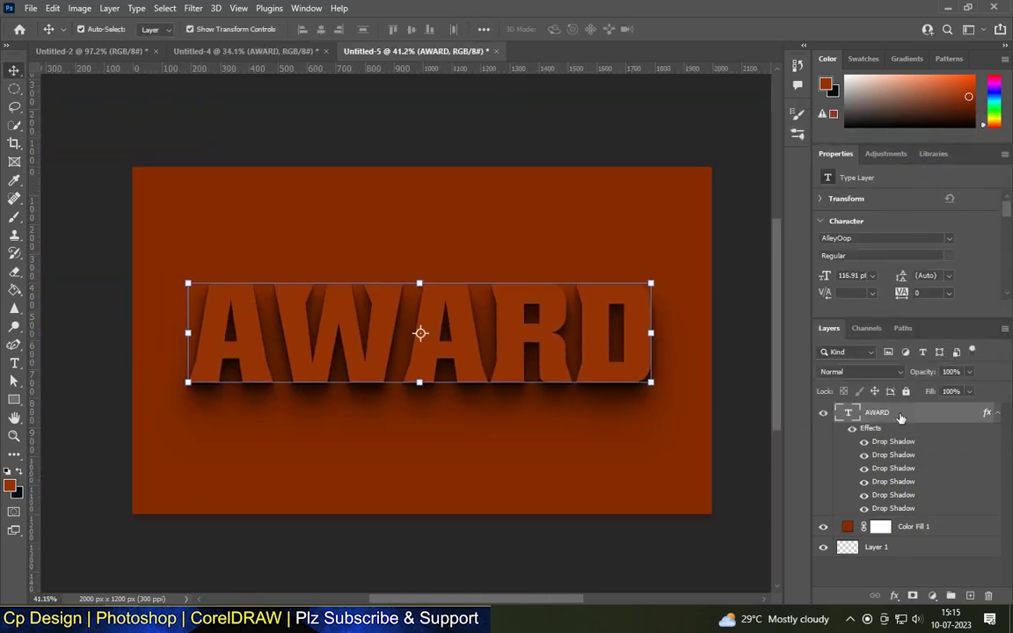
Duplicate the AWARD layer and turn off all six drop shadows on the copy
left_click(996, 412)
left_click_drag(965, 413, 970, 595)
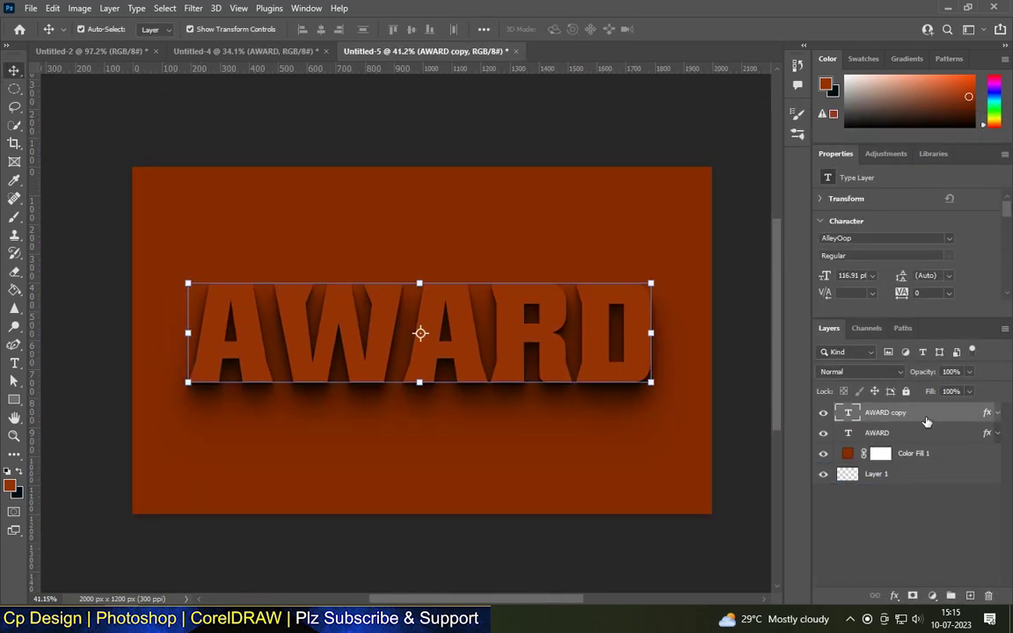
double_click(923, 413)
left_click_drag(471, 421, 472, 330)
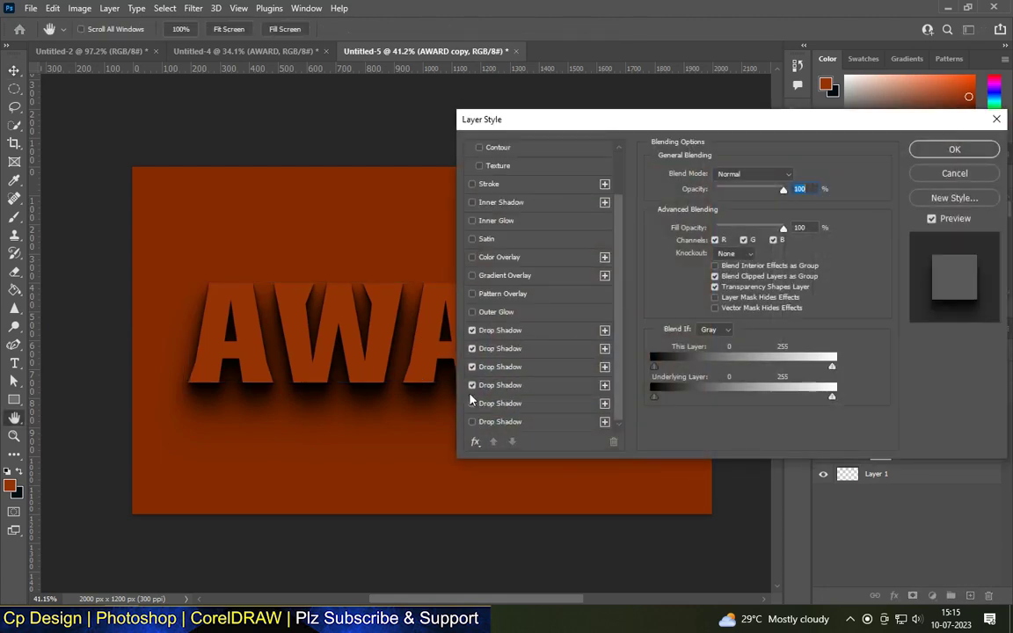
Give the copy a Normal-blend Color Overlay in orange E68800
left_click(472, 257)
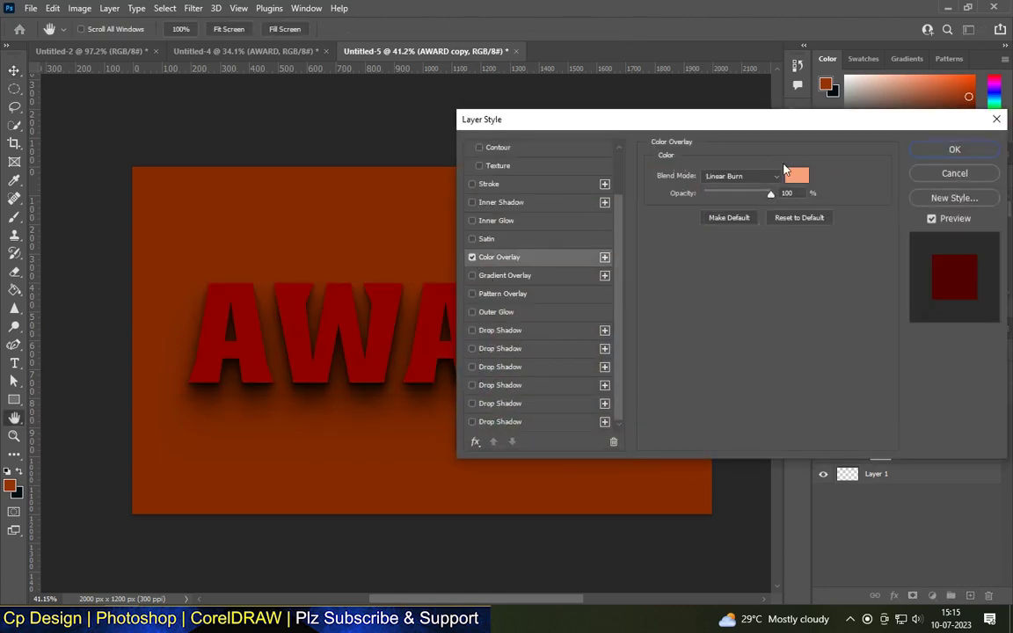
left_click(796, 171)
type("f59c08")
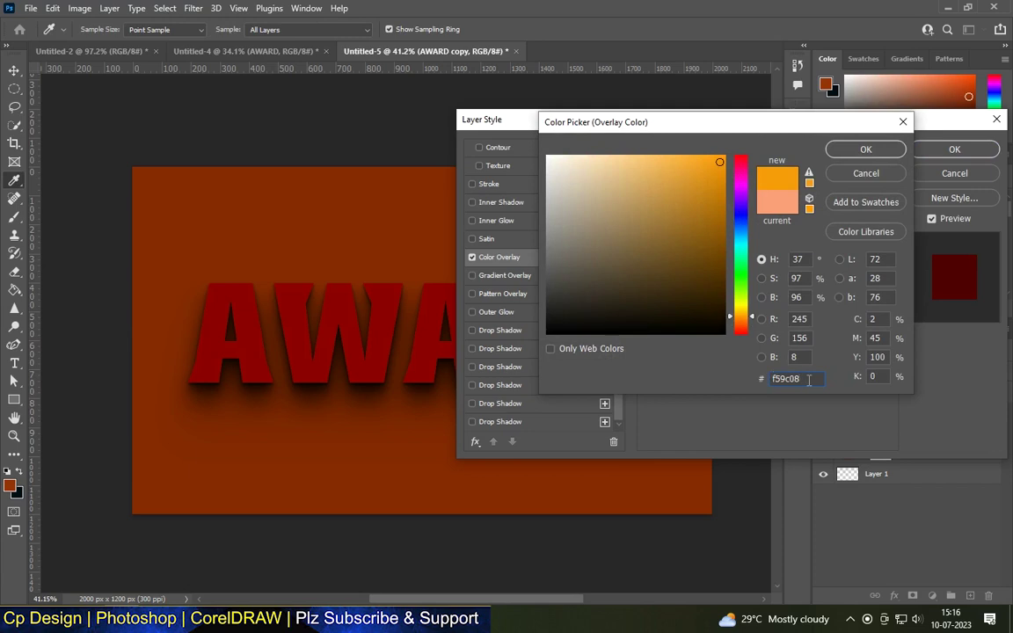
left_click(865, 149)
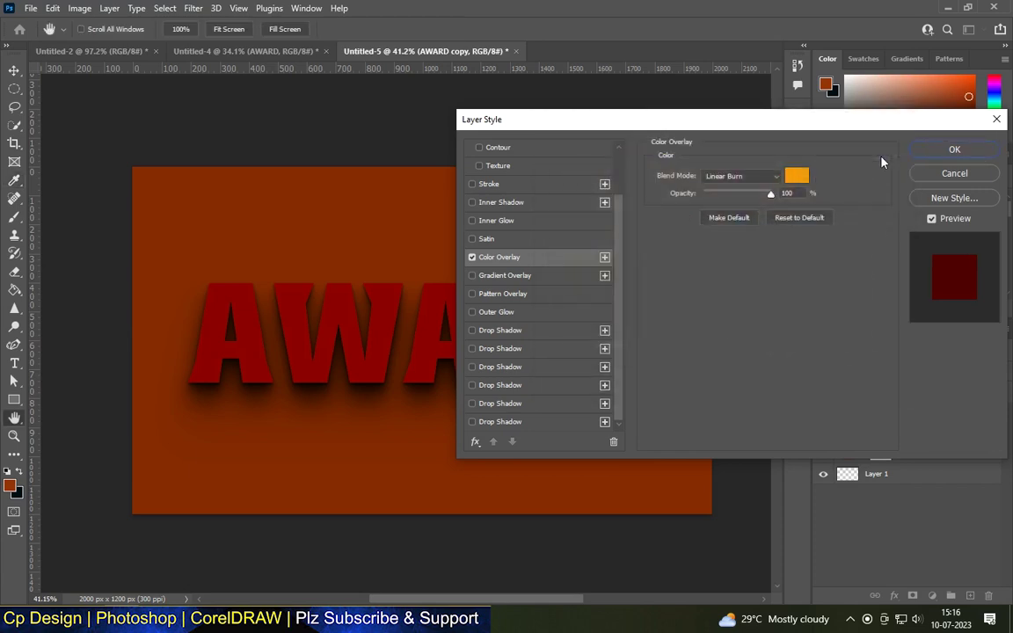
left_click(756, 175)
left_click(713, 188)
left_click(795, 176)
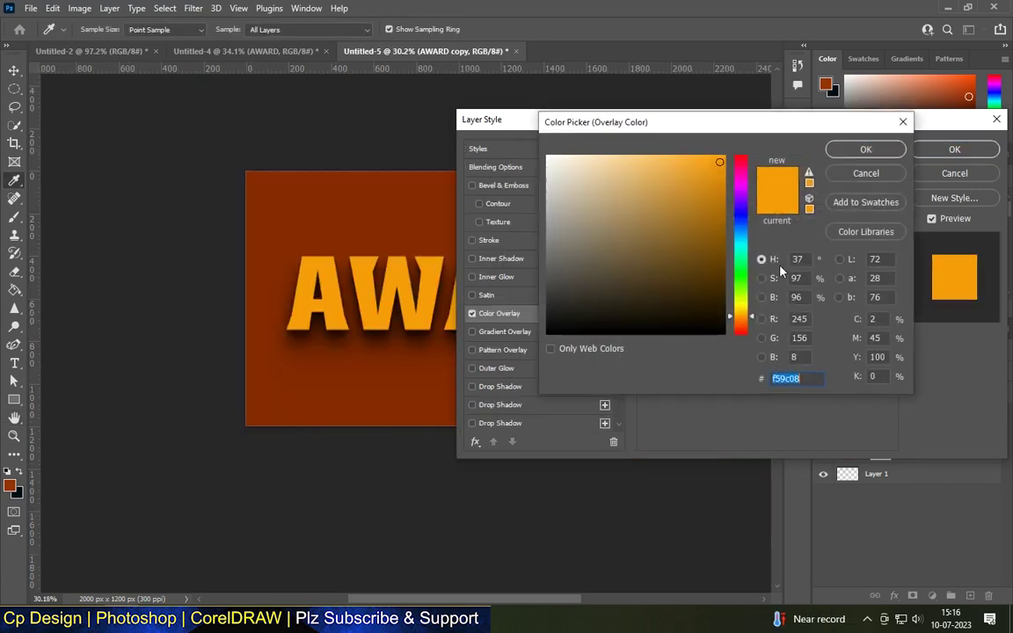
type("e3930e")
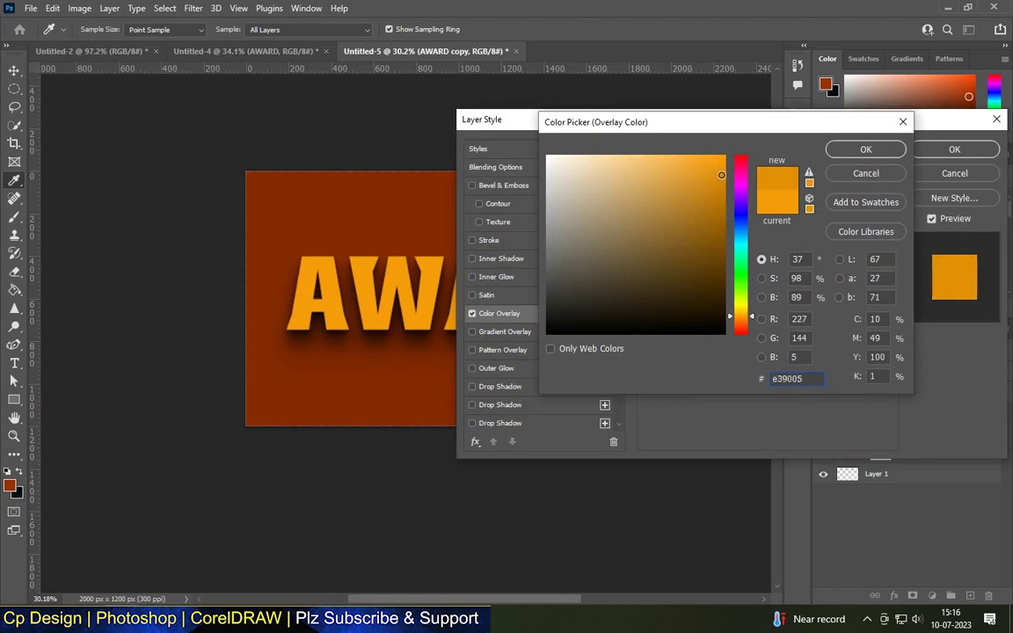
double_click(807, 378)
type("E68800")
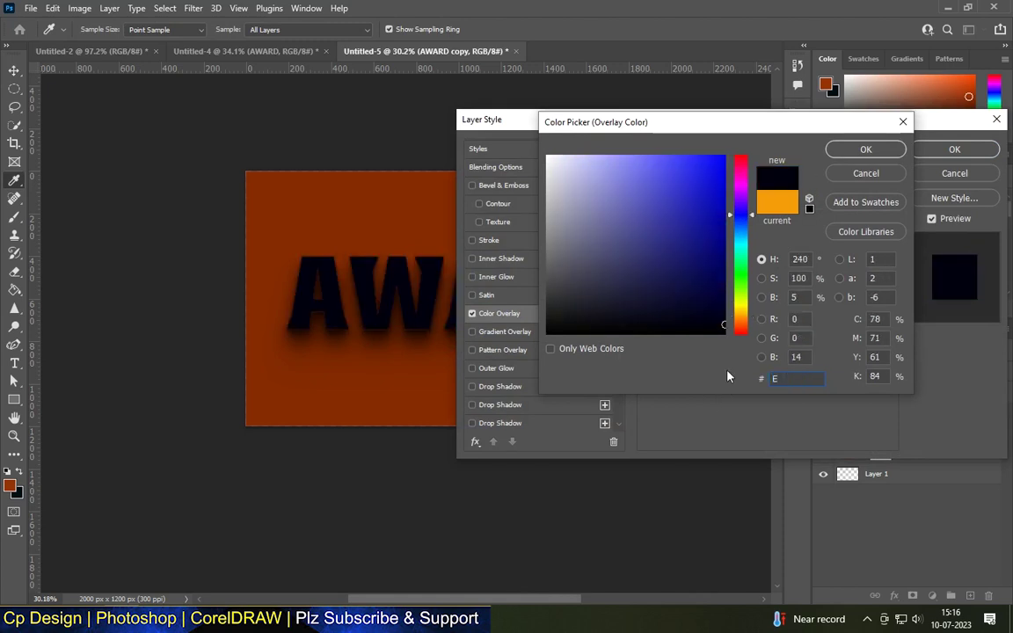
key("Return")
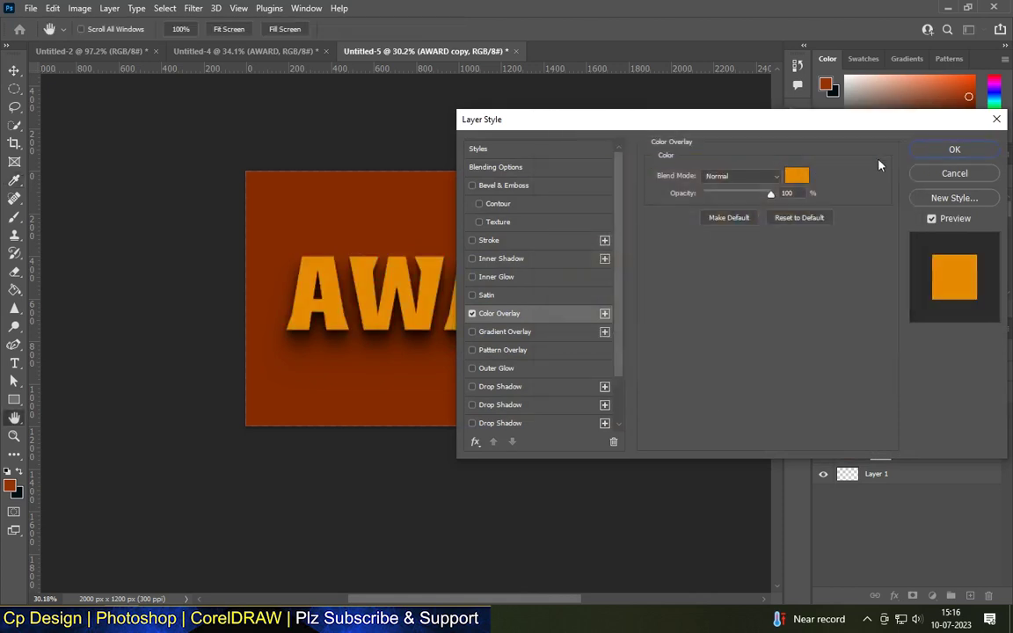
key("Return")
Duplicate the orange AWARD copy to create AWARD copy 2
scroll(458, 315, "up", 3)
scroll(457, 314, "down", 3)
key("ctrl+j")
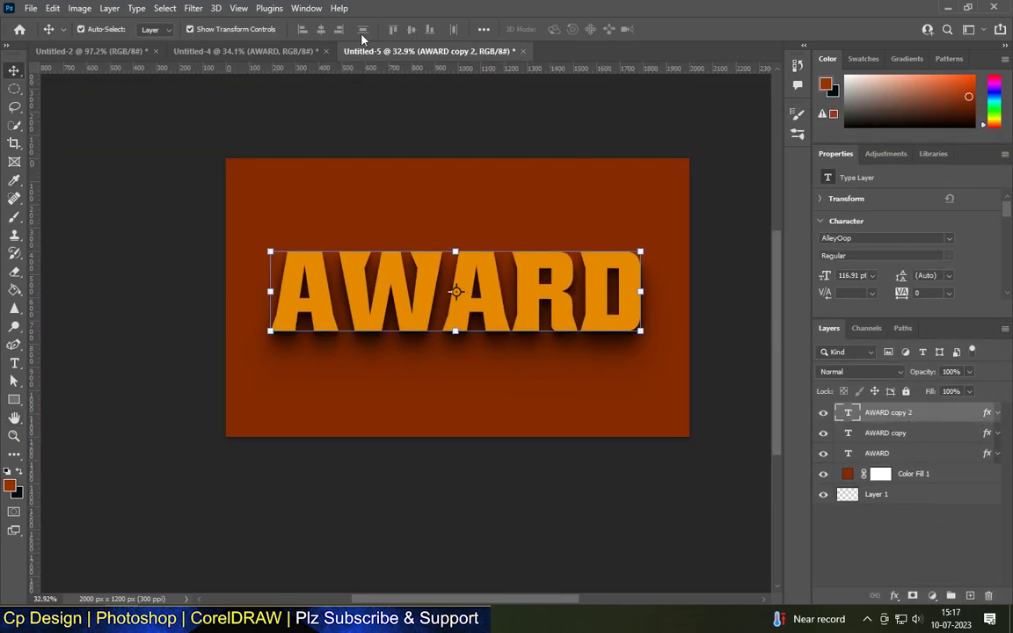
scroll(528, 250, "up", 3)
Enable a Stroke Emboss Bevel & Emboss with Contour and size 32 on AWARD copy 2
double_click(929, 417)
left_click(519, 186)
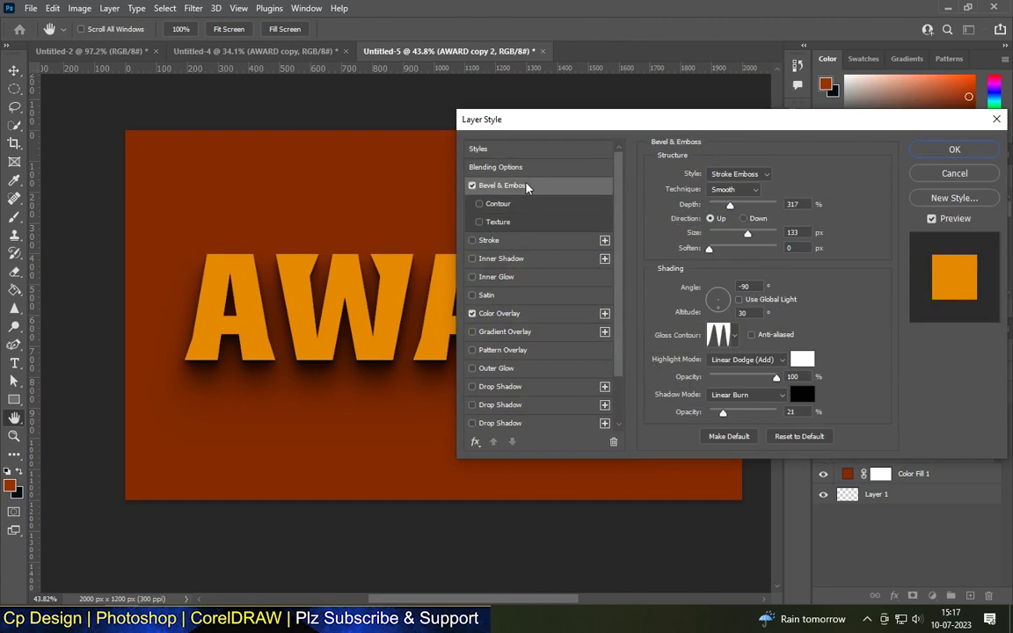
left_click(517, 203)
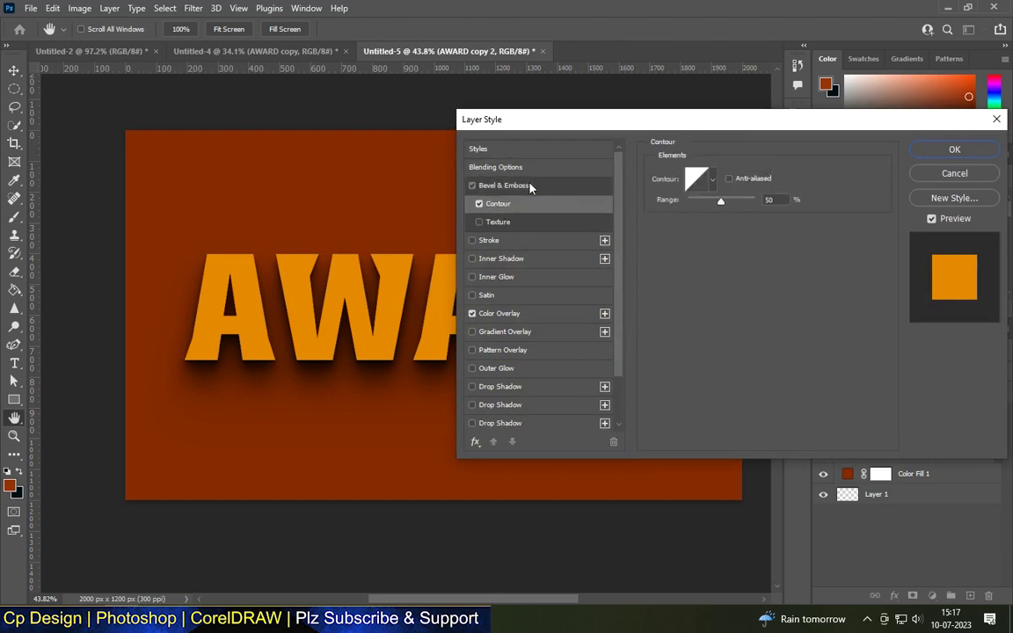
left_click(519, 186)
left_click(743, 174)
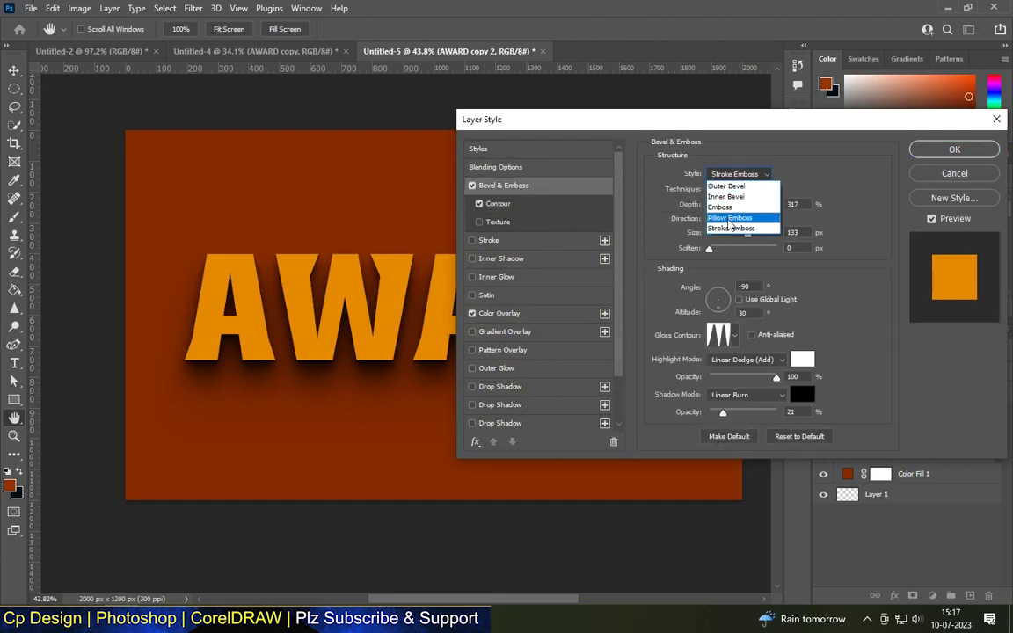
left_click(743, 228)
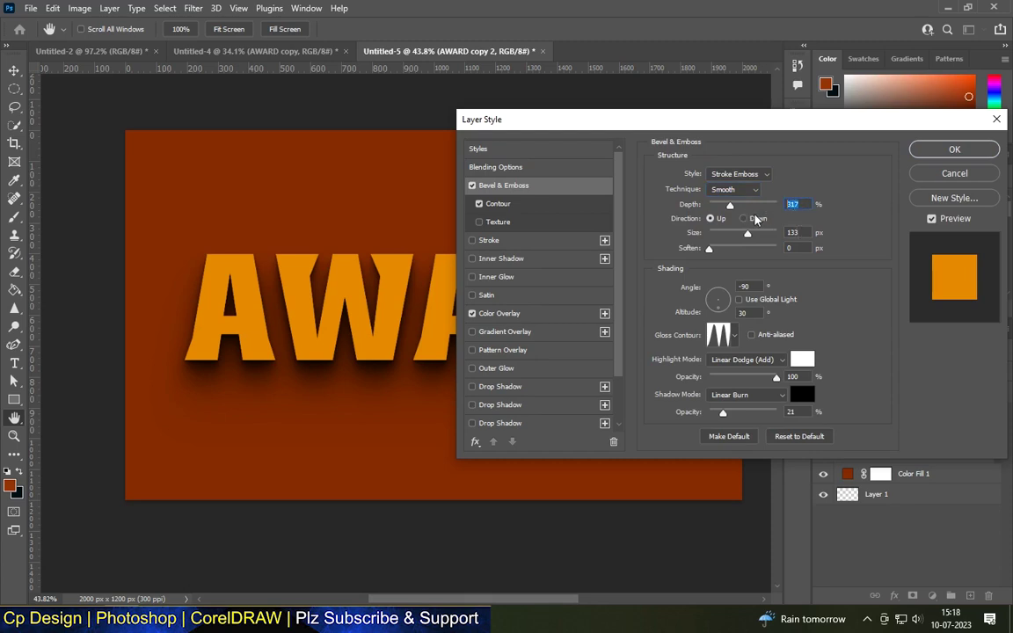
double_click(803, 233)
type("32")
key("Tab")
key("Tab")
key("Tab")
Apply the multi-peak gloss contour, keeping the shadow mode at Linear Burn
left_click(720, 333)
left_click(780, 99)
left_click(734, 335)
double_click(695, 392)
left_click(747, 395)
key("Escape")
Add a 10 px inside stroke, turn off the colour overlay, and apply the effects
left_click(489, 242)
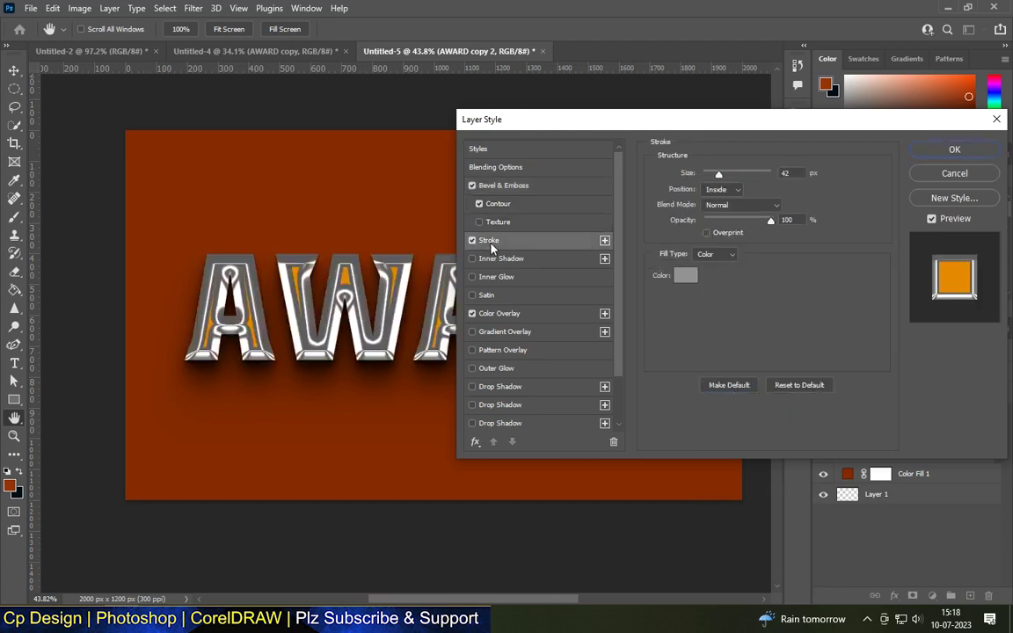
left_click_drag(686, 173, 666, 196)
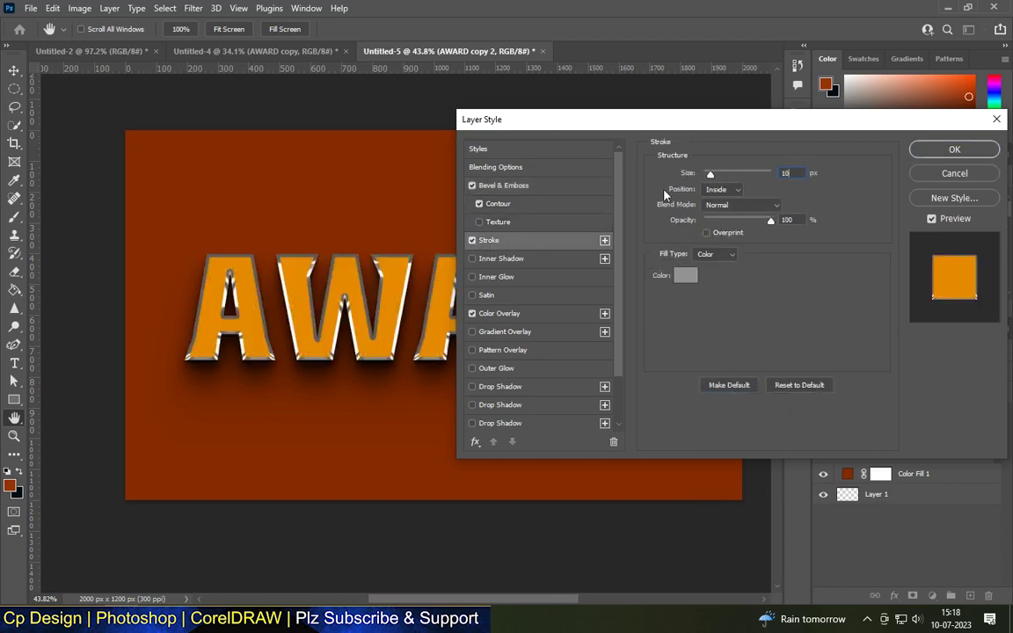
left_click(647, 207)
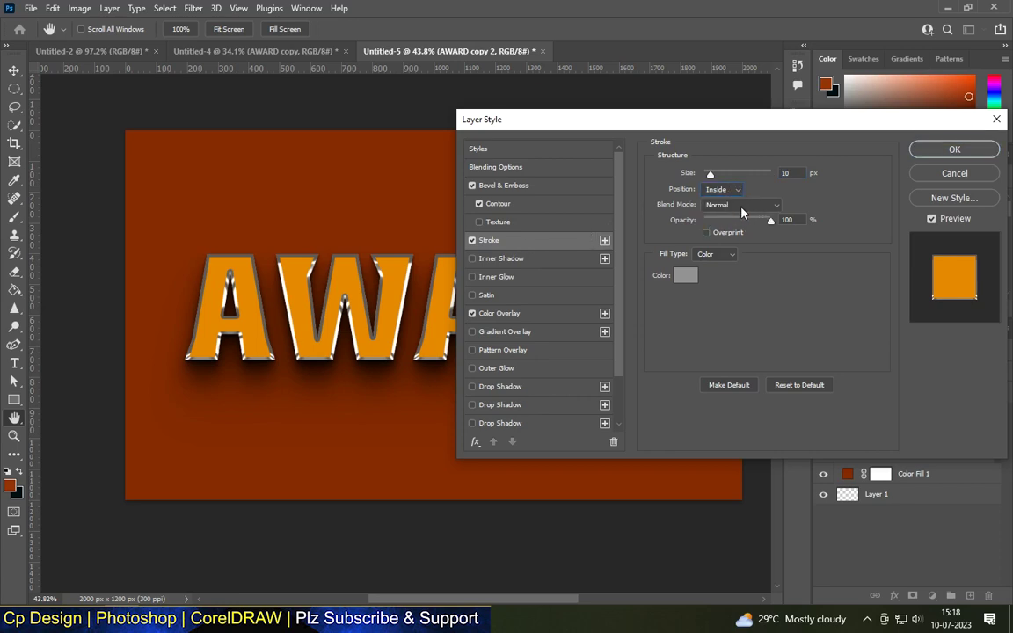
left_click(472, 313)
left_click(495, 168)
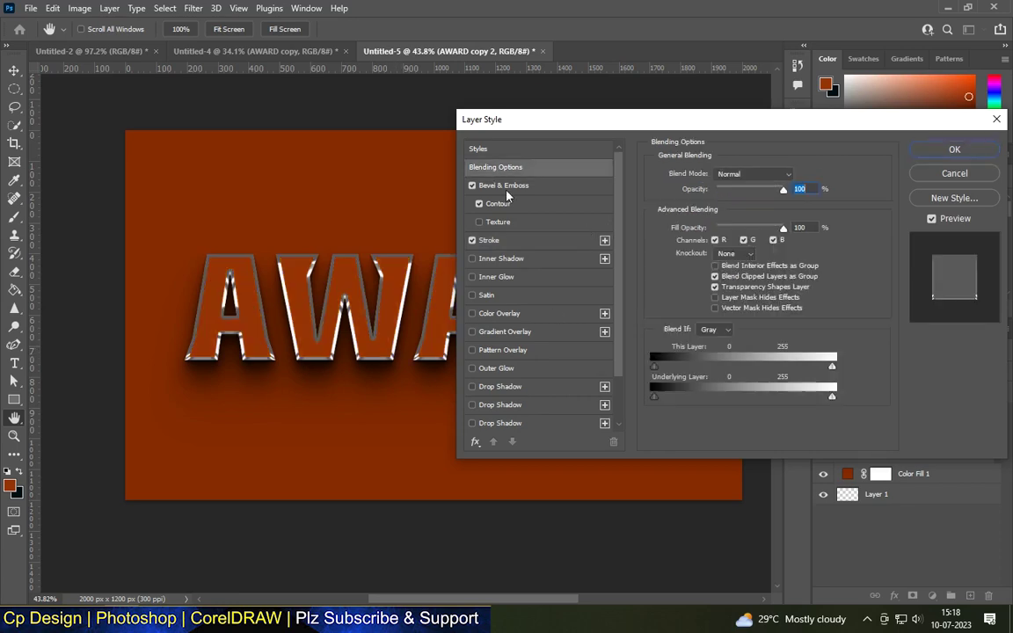
type("0")
left_click(919, 150)
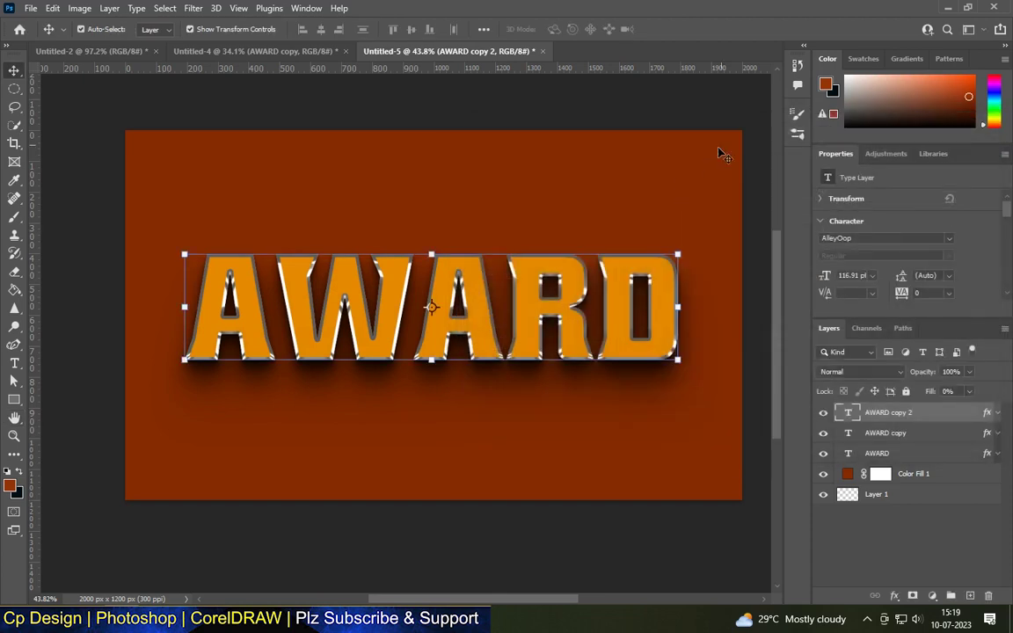
Stack repeated duplicates of the top AWARD layer, each nudged up-left, to thicken the letters
left_click(626, 277)
scroll(626, 276, "up", 3)
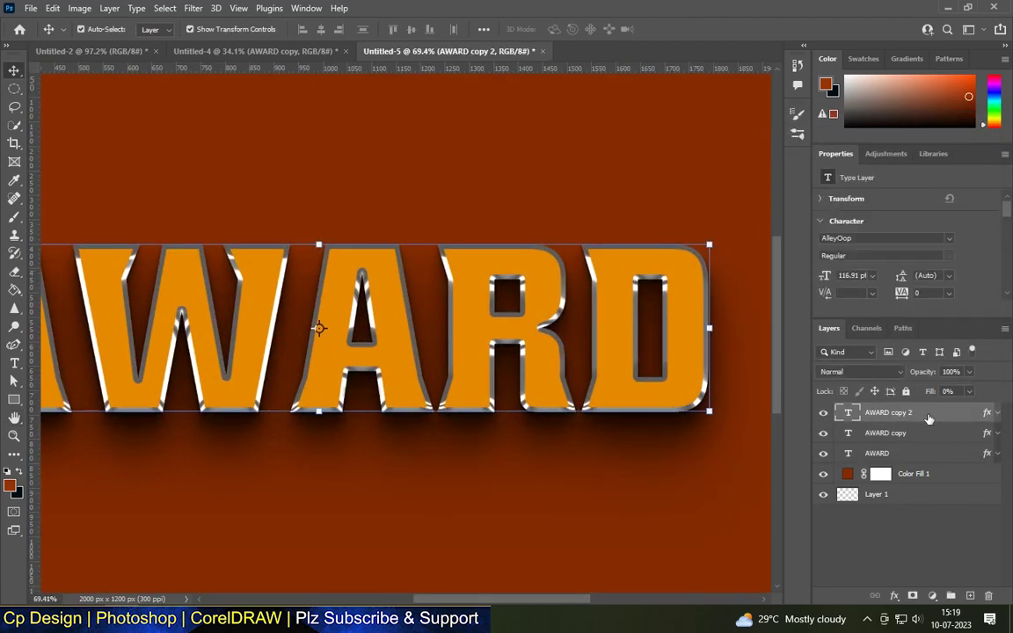
key("ctrl+j")
key("ctrl+t")
key("Up")
key("Left")
key("Return")
key("ctrl+shift+alt+t")
scroll(741, 284, "down", 3)
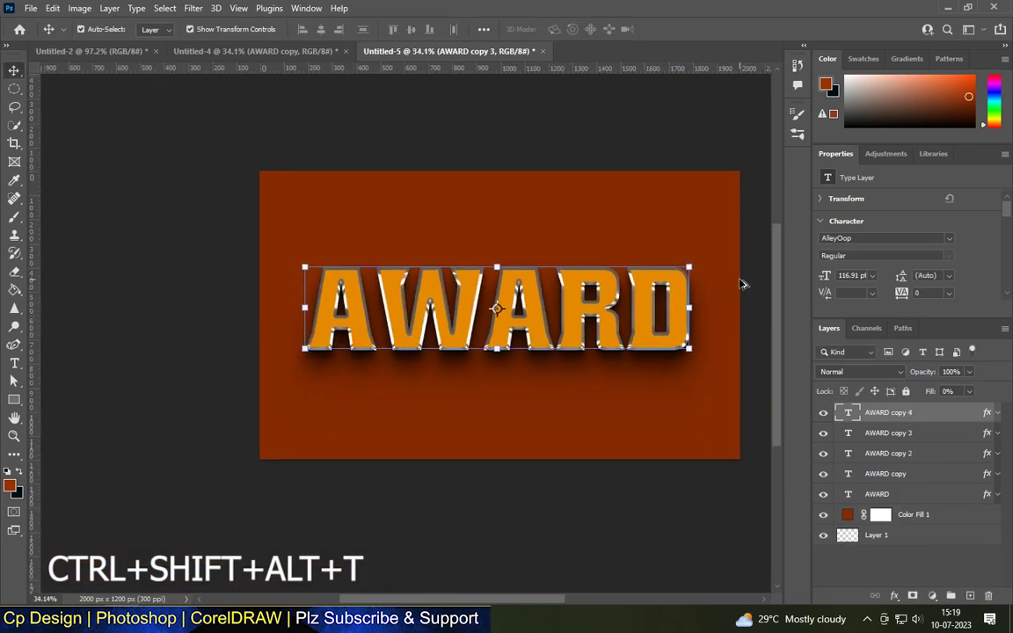
key("ctrl+shift+alt+t")
key("ctrl+shift+alt+t")
key("ctrl+shift+alt+t")
key("ctrl+shift+alt+t")
key("ctrl+shift+alt+t")
key("ctrl+shift+alt+t")
key("ctrl+shift+alt+t")
key("ctrl+shift+alt+t")
key("ctrl+shift+alt+t")
key("ctrl+shift+alt+t")
key("ctrl+shift+alt+t")
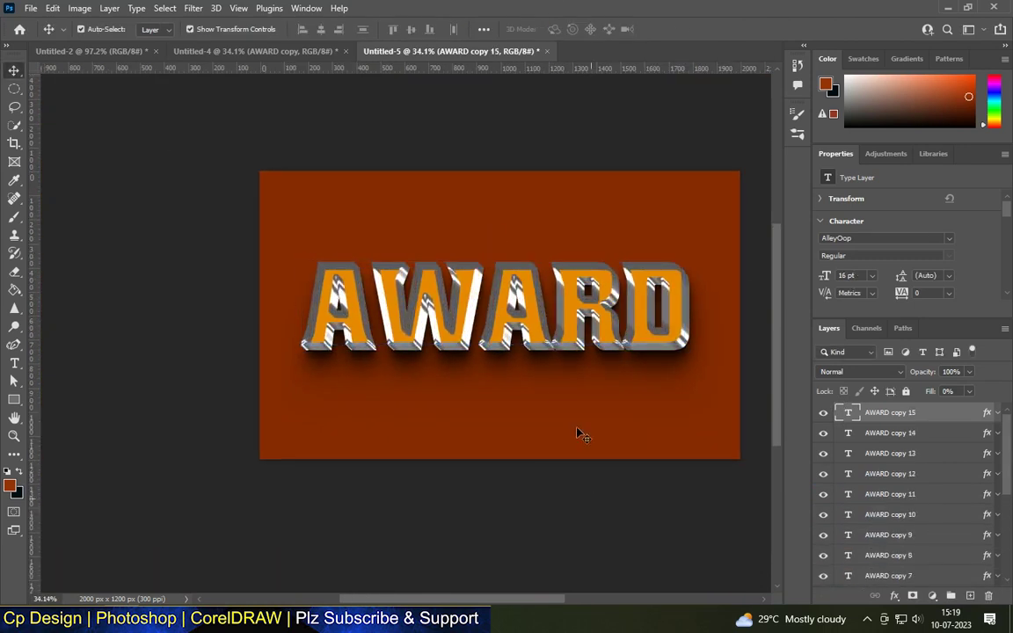
Group the middle stacked copies into Group 1 and start editing its Color Overlay colour
scroll(519, 314, "up", 3)
scroll(890, 436, "down", 3)
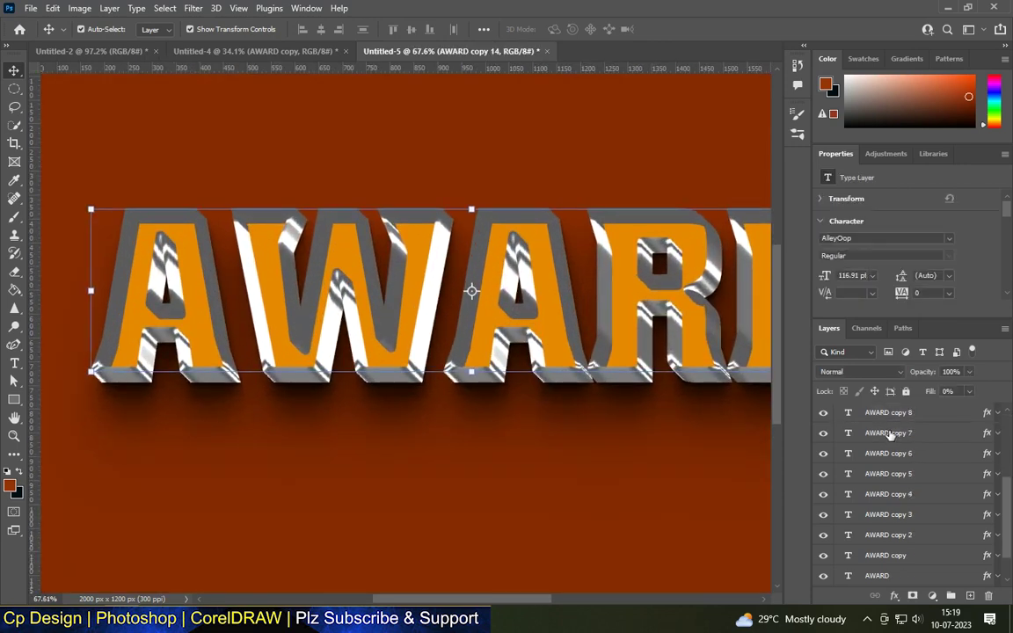
scroll(890, 435, "down", 1)
left_click(902, 536, "shift")
key("ctrl+g")
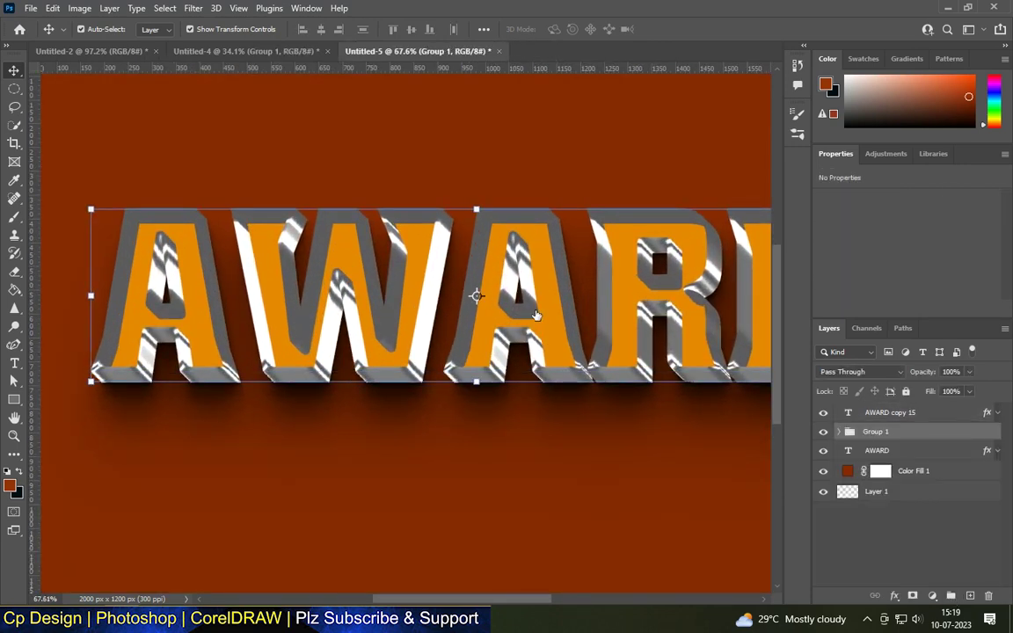
left_click(498, 312)
left_click(796, 172)
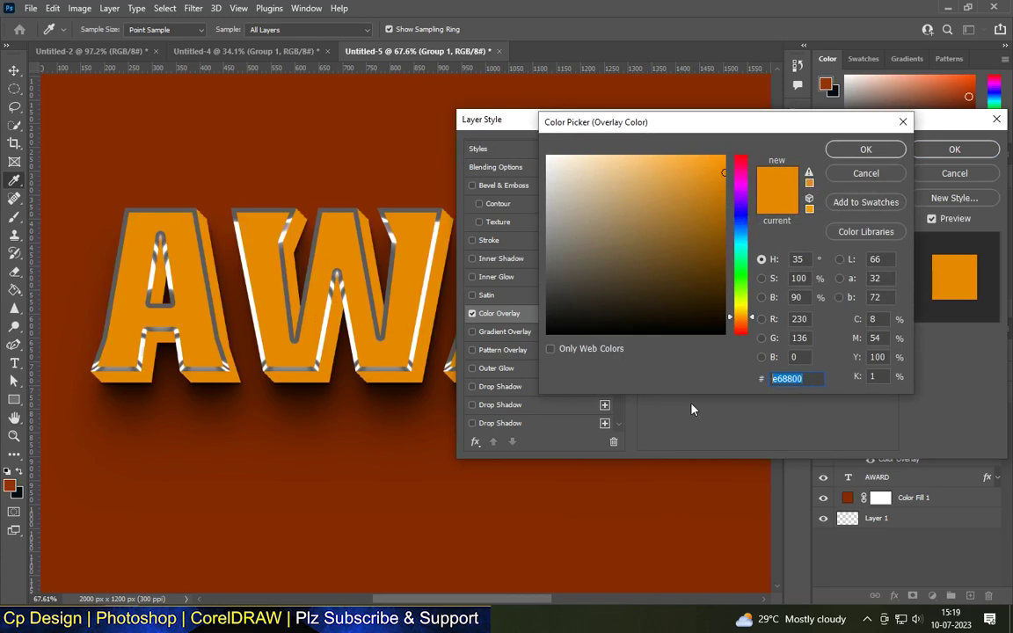
Give Group 1 a Linear Burn Color Overlay in #f59c08
type("0F59C0")
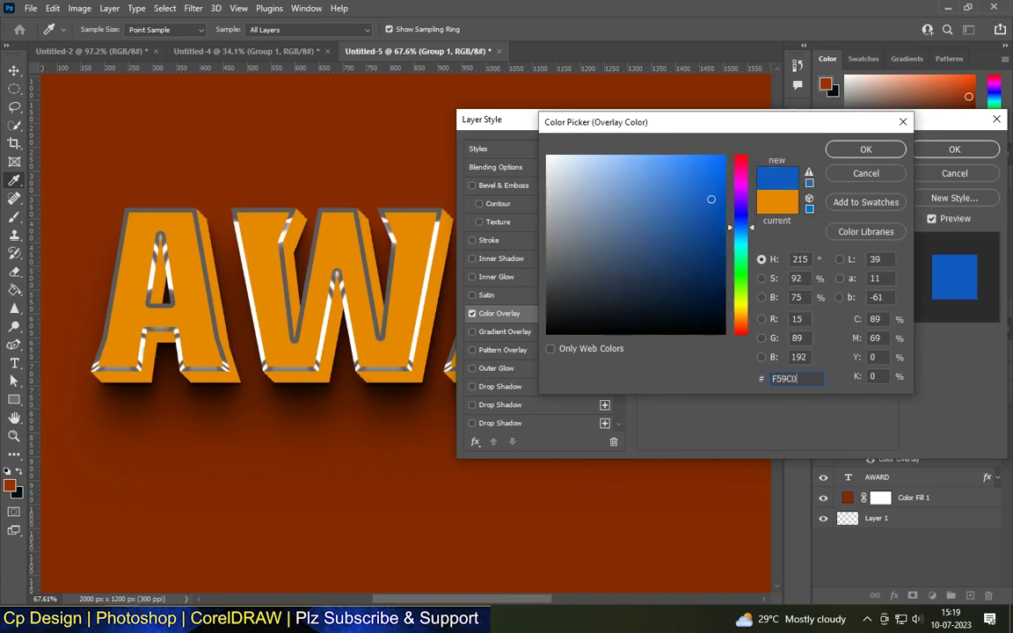
type("8")
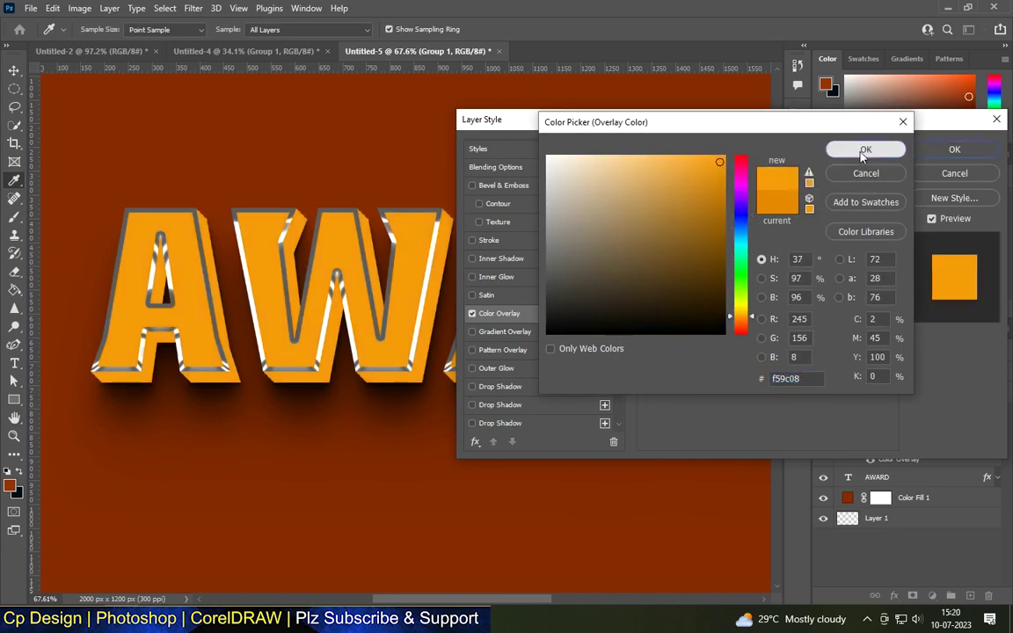
left_click(864, 151)
left_click(741, 176)
left_click(735, 253)
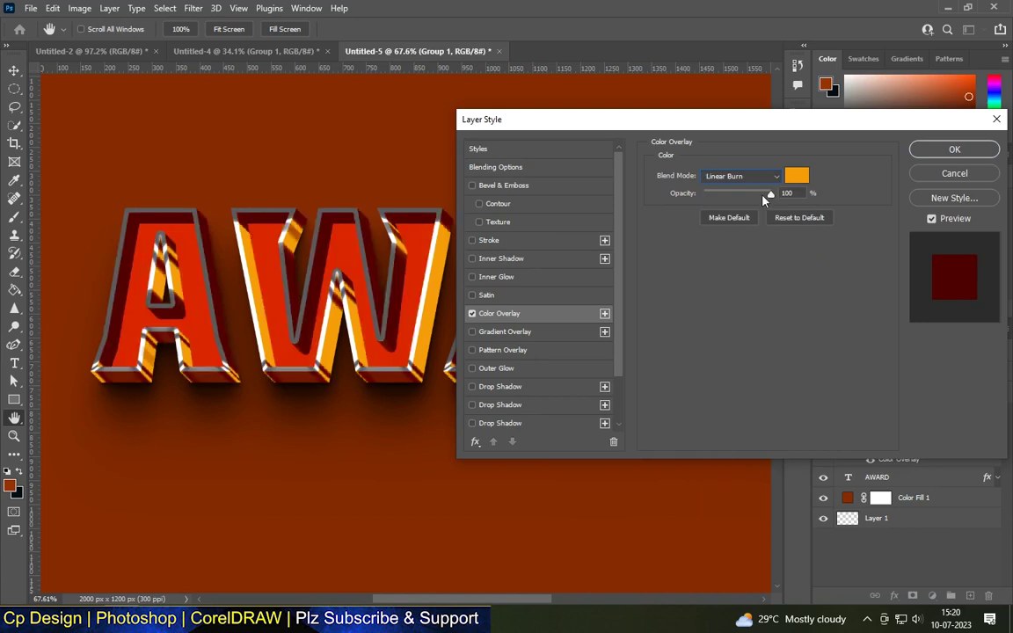
left_click(954, 152)
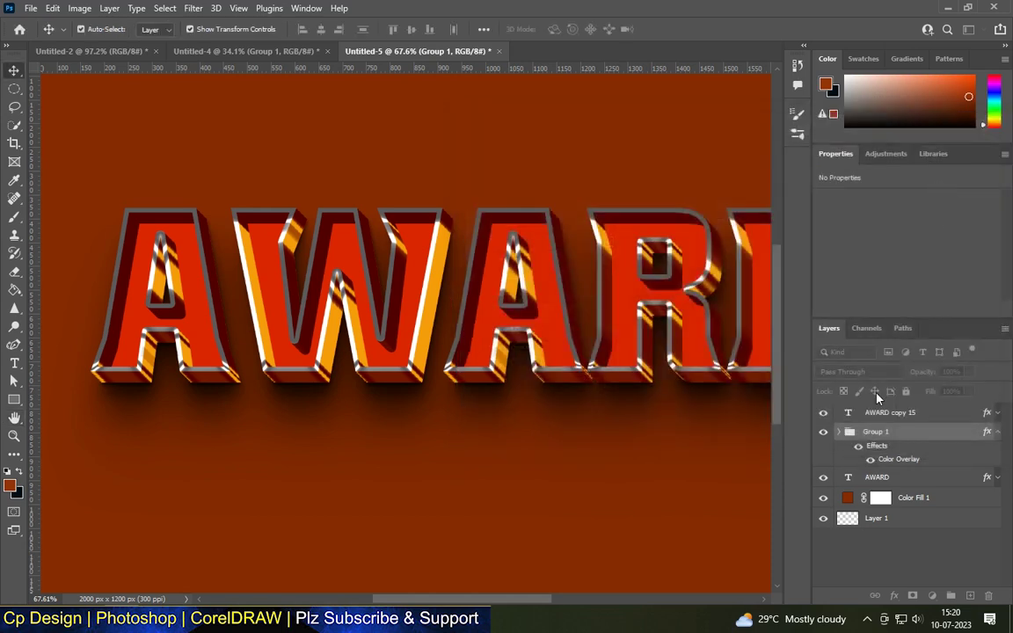
Hide AWARD copy 15 and select the background colour fill layer
left_click(823, 412)
left_click(914, 498)
scroll(581, 436, "down", 3)
scroll(615, 362, "up", 4)
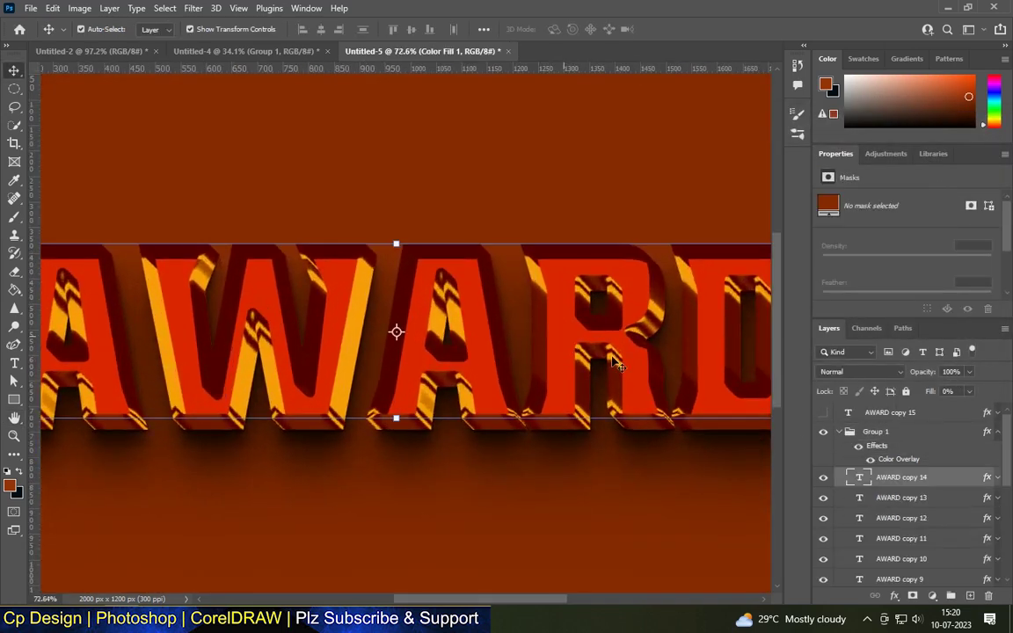
Show and select AWARD copy 15, collapse Group 1, and open its layer style
left_click(889, 412)
left_click(823, 412)
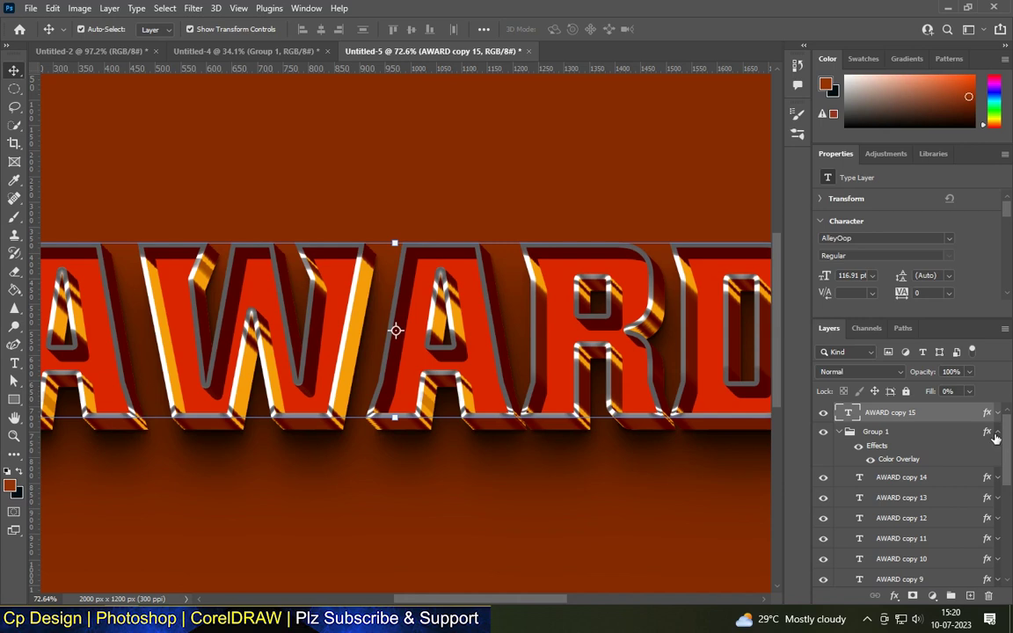
left_click(996, 432)
left_click(849, 432)
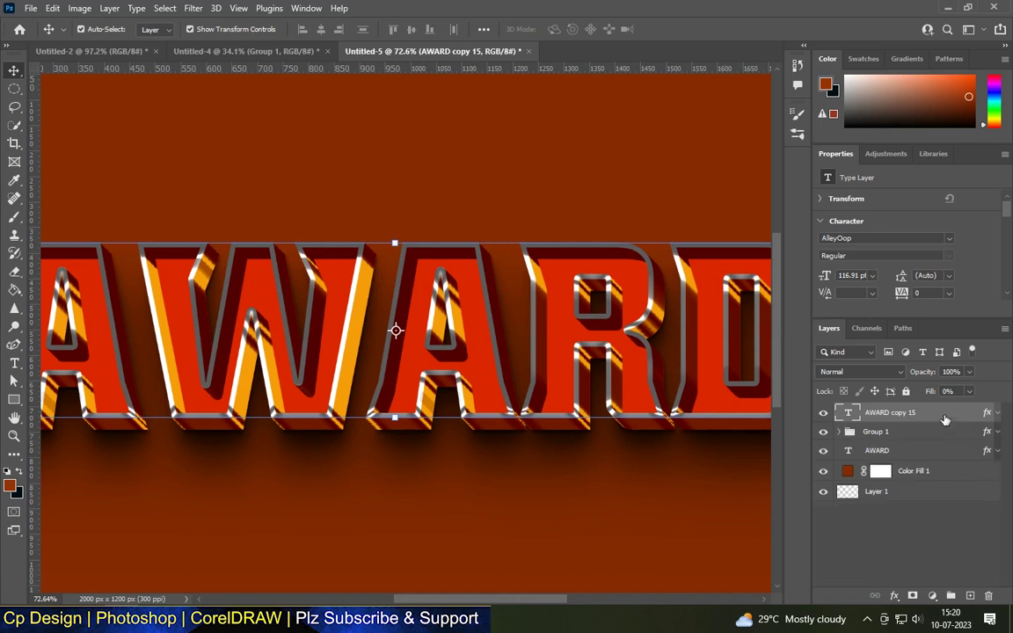
double_click(945, 417)
Add a Gradient Overlay using an orange gradient preset
left_click(471, 350)
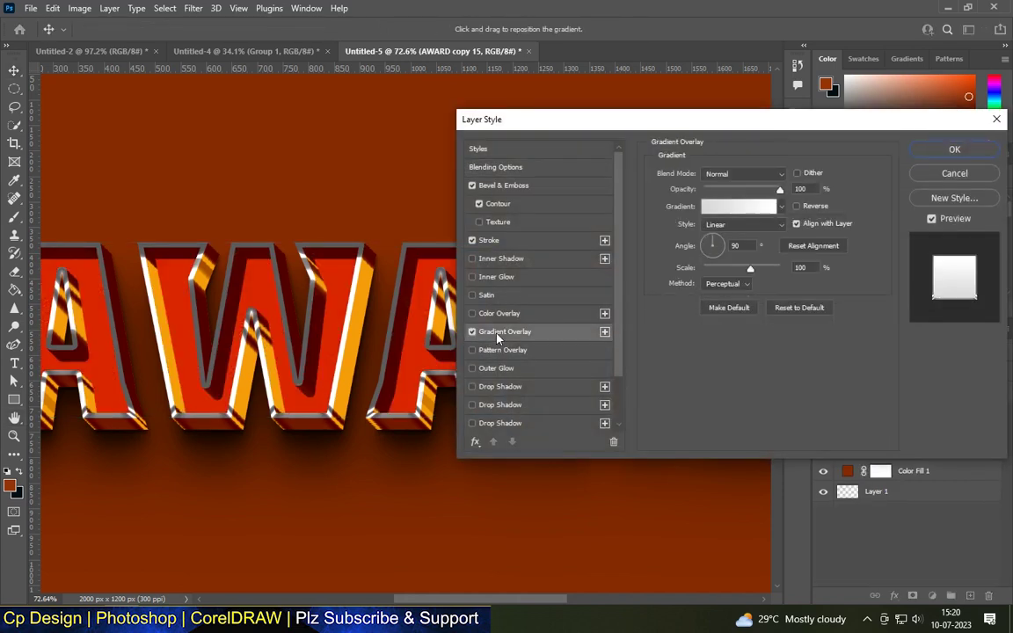
left_click(704, 199)
scroll(712, 207, "down", 3)
left_click(642, 186)
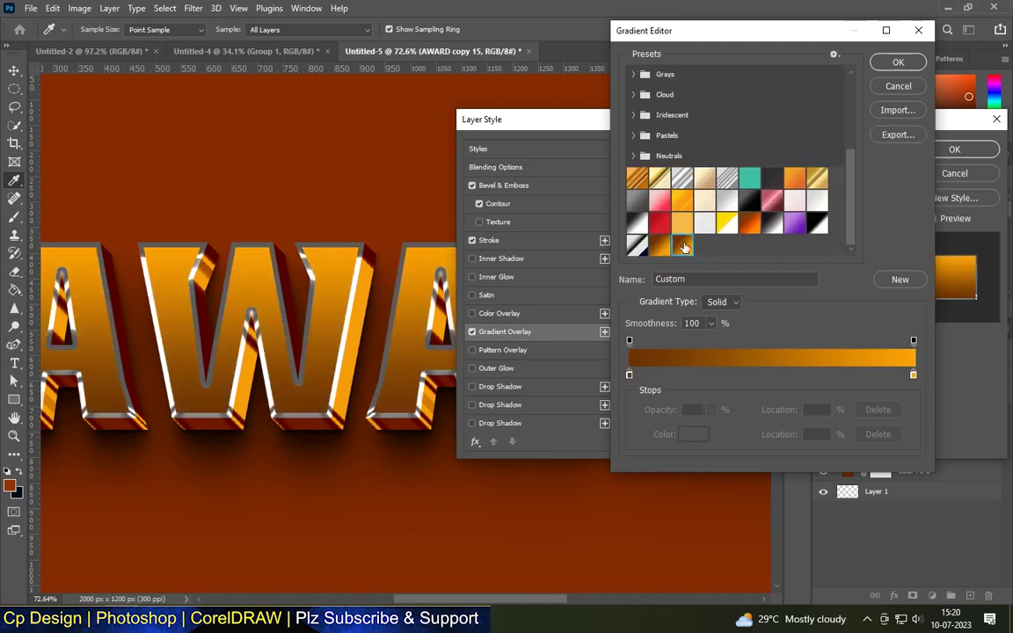
left_click(896, 62)
Set the gradient's left stop to dark brown #6d3204
left_click(752, 215)
left_click(629, 374)
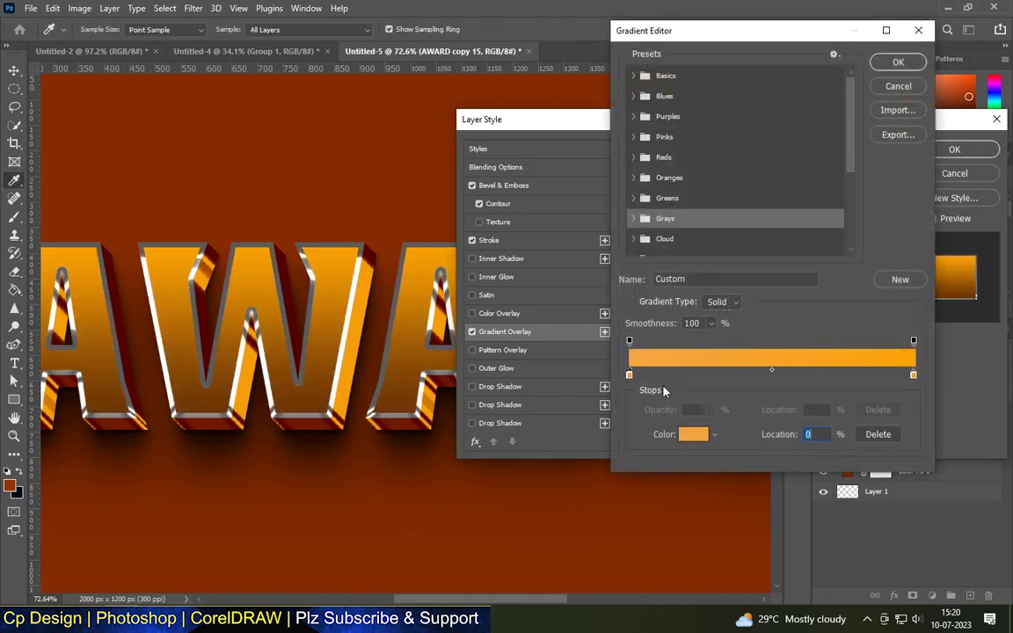
left_click(692, 434)
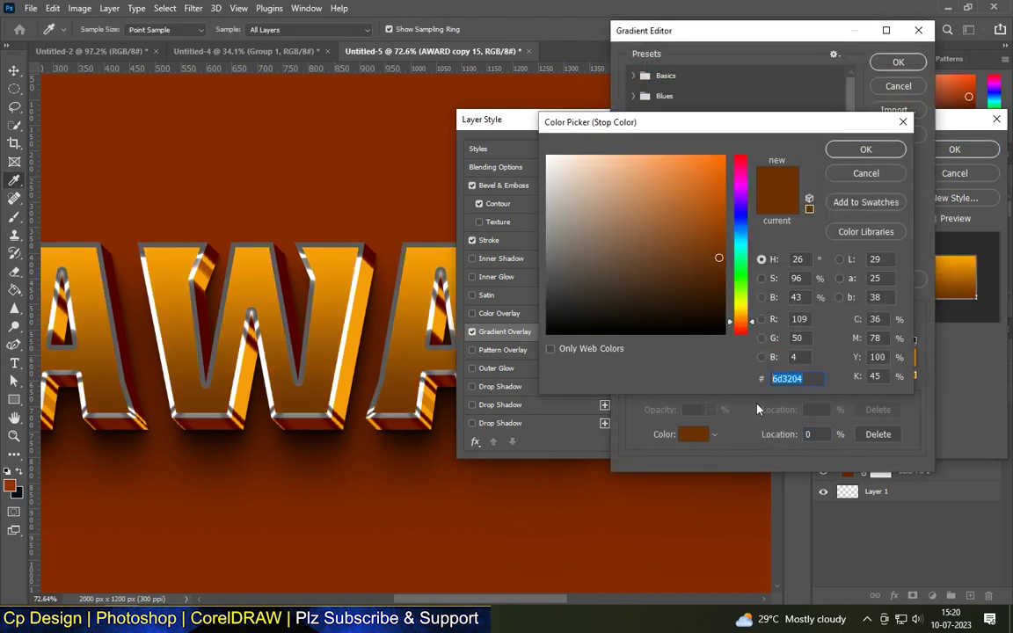
key("Return")
Set the right gradient stop to #fca102 and apply the gradient overlay
left_click(910, 374)
left_click(691, 434)
left_click(807, 374)
left_click(866, 149)
left_click(897, 61)
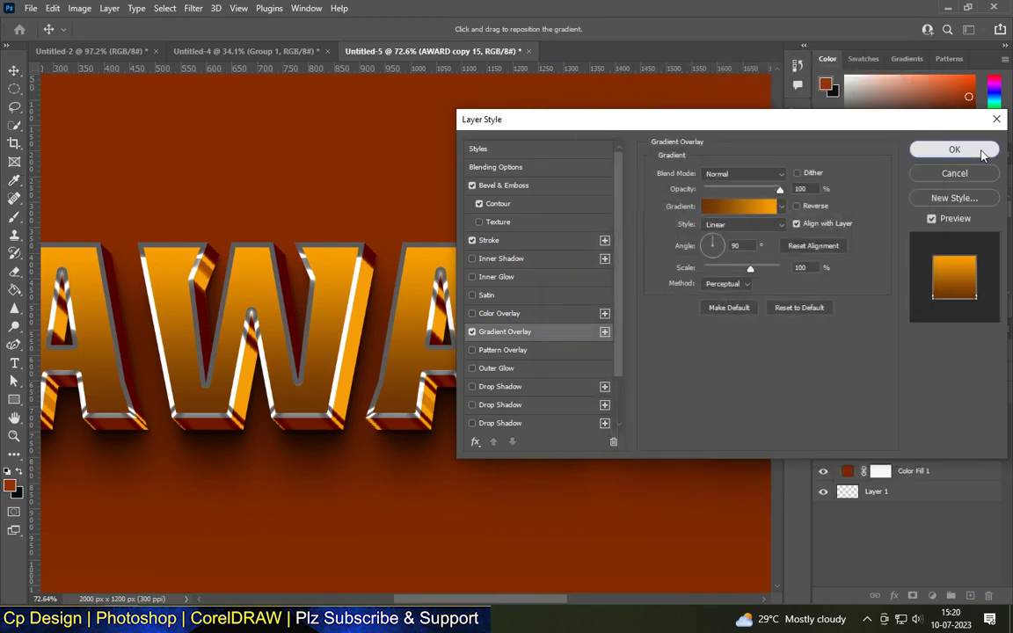
left_click(954, 150)
Turn off the Stroke, confirm the style, and duplicate AWARD copy 15 with Ctrl+J
left_click(478, 239)
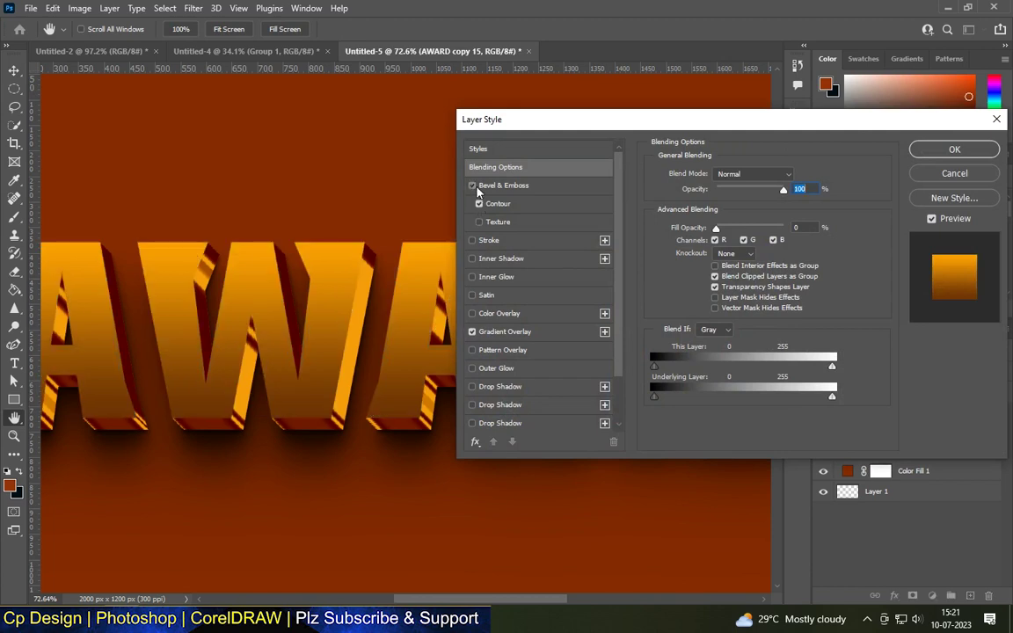
key("Return")
key("ctrl+j")
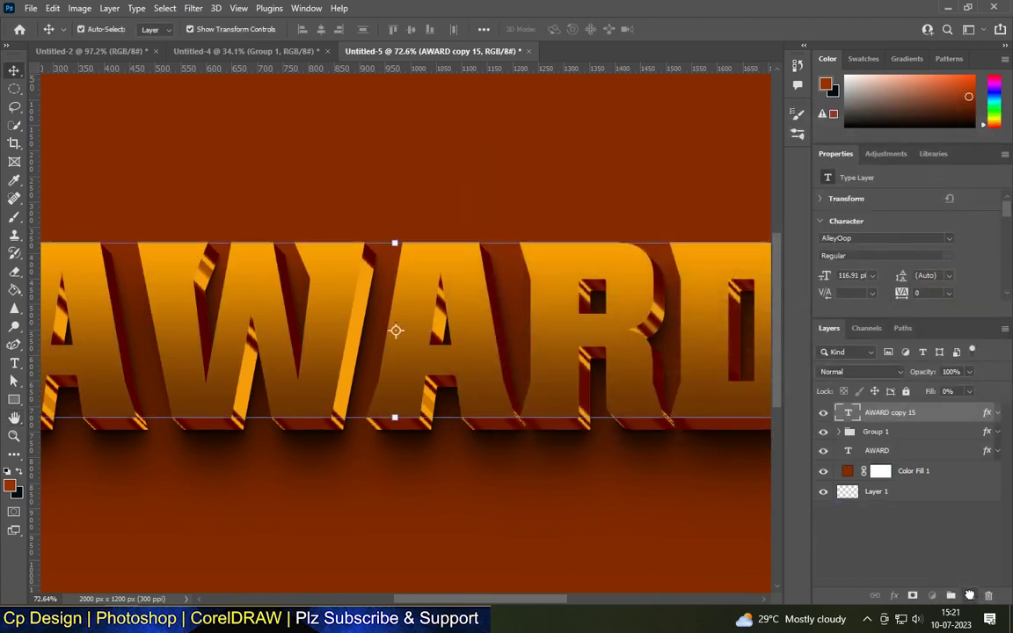
Give AWARD copy 16 a grey stone Pattern Overlay in Overlay mode, then lower layer opacity to 61%
double_click(954, 412)
left_click(502, 350)
left_click(748, 220)
left_click(674, 339)
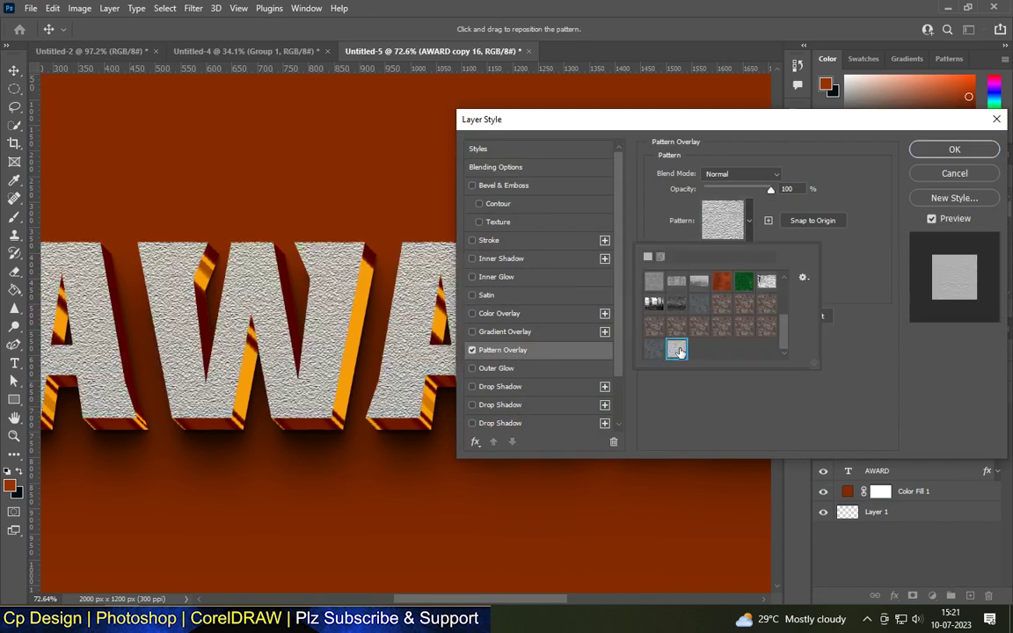
left_click(741, 173)
left_click(716, 344)
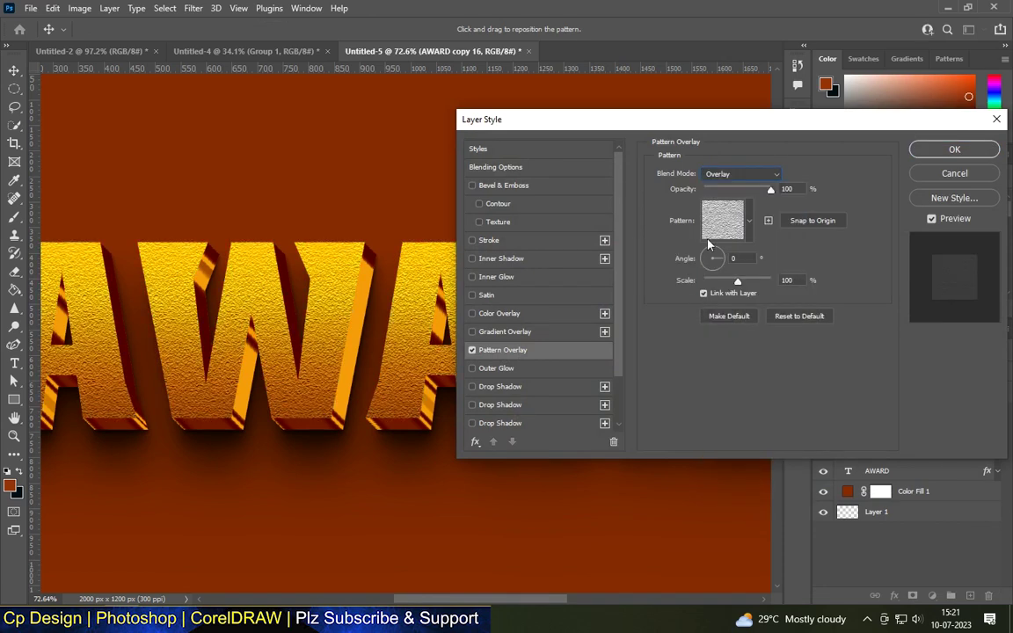
left_click(954, 150)
left_click_drag(970, 388, 952, 392)
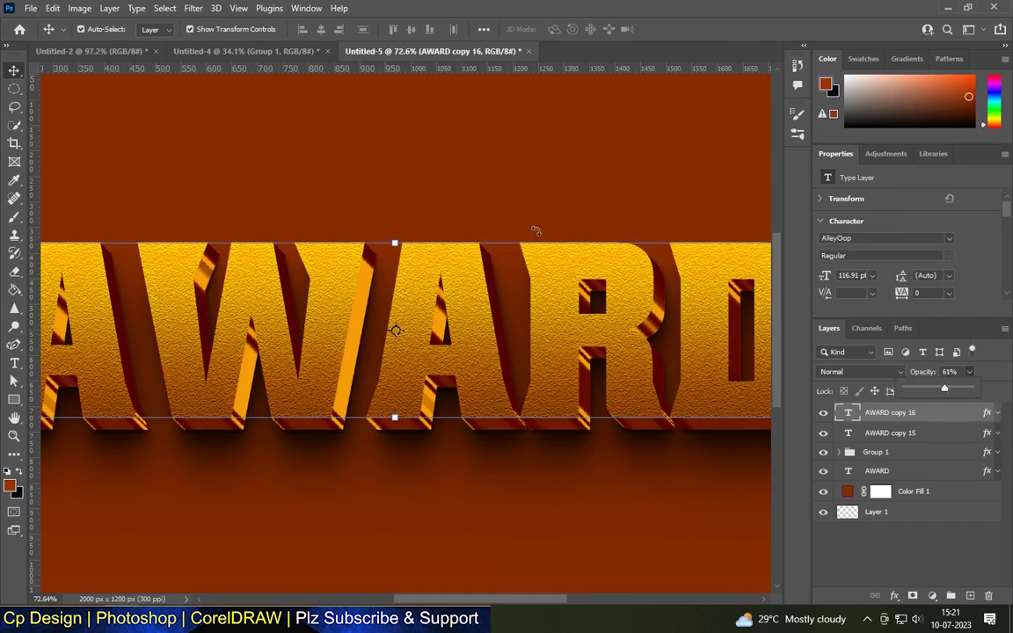
Select AWARD copy 16 and duplicate it to create AWARD copy 17
left_click(645, 215)
scroll(518, 224, "down", 3)
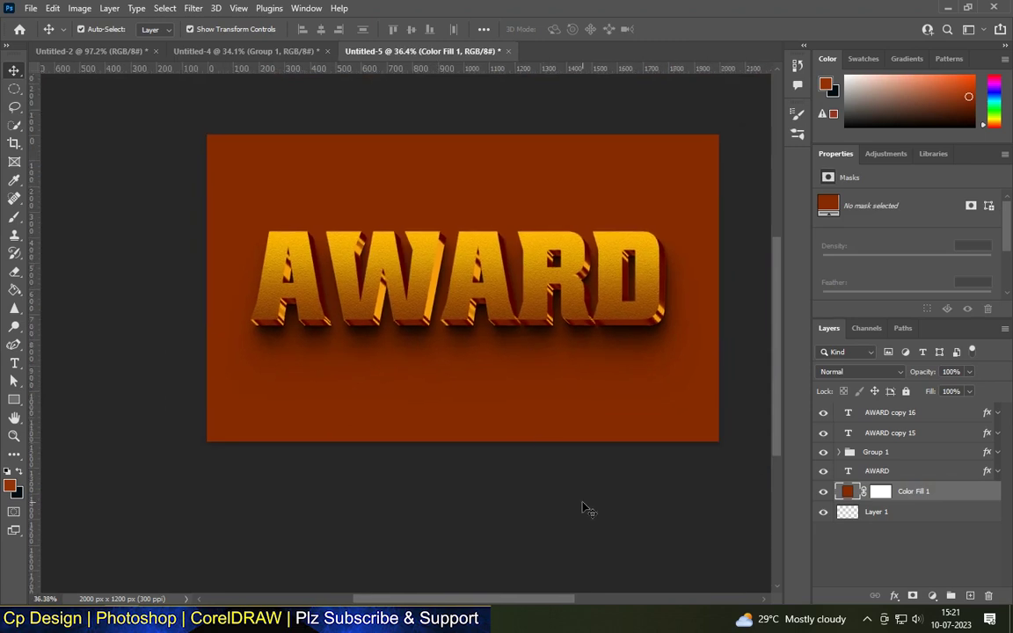
left_click(583, 508)
scroll(471, 262, "up", 3)
scroll(473, 260, "up", 2)
scroll(475, 260, "down", 4)
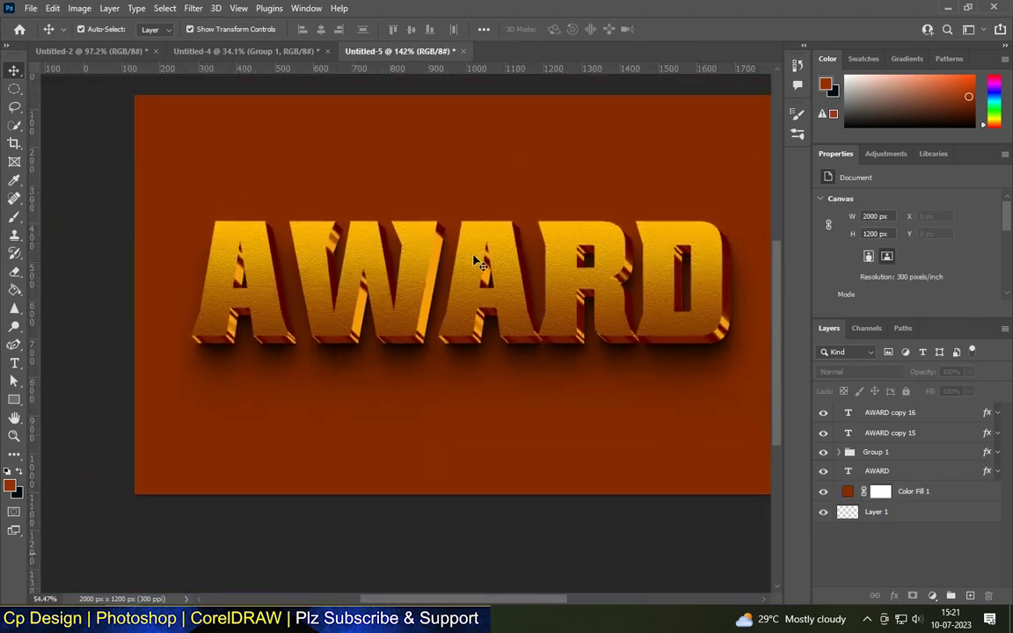
scroll(479, 258, "down", 2)
left_click(438, 266)
scroll(438, 266, "up", 2)
scroll(413, 273, "up", 1)
key("ctrl+j")
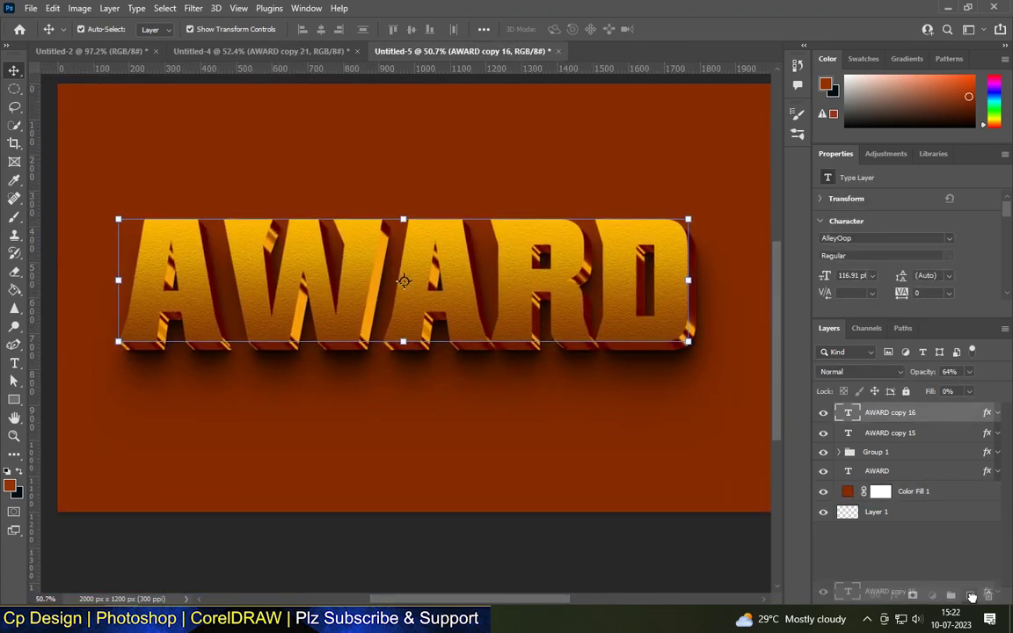
Browse the Layers panel and select the new AWARD copy 17 layer
scroll(396, 288, "up", 1)
scroll(396, 288, "up", 1)
left_click(528, 160)
scroll(499, 226, "down", 2)
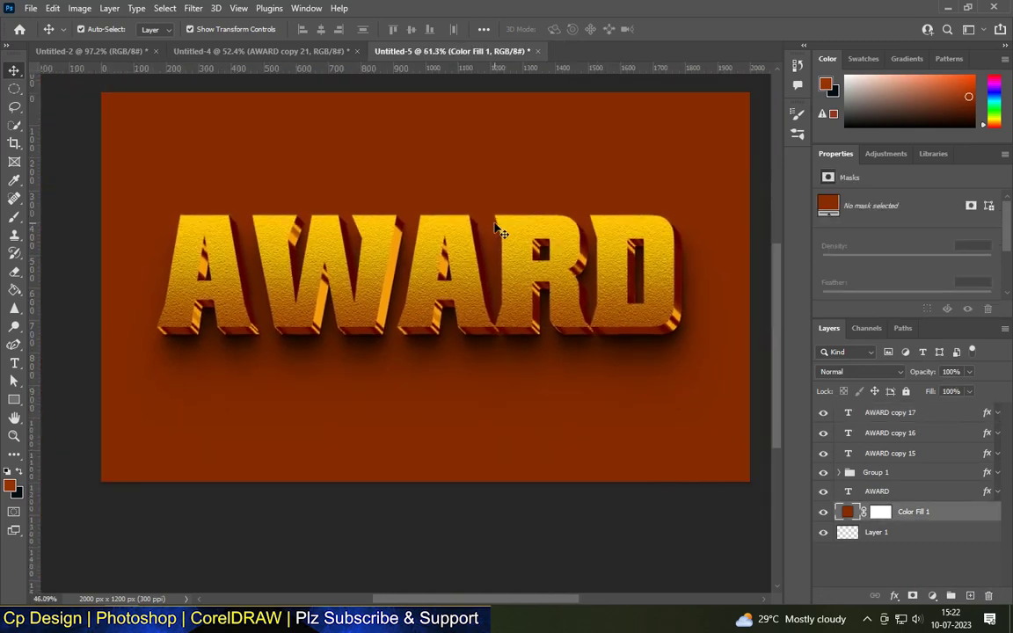
scroll(498, 231, "down", 1)
scroll(500, 230, "up", 5)
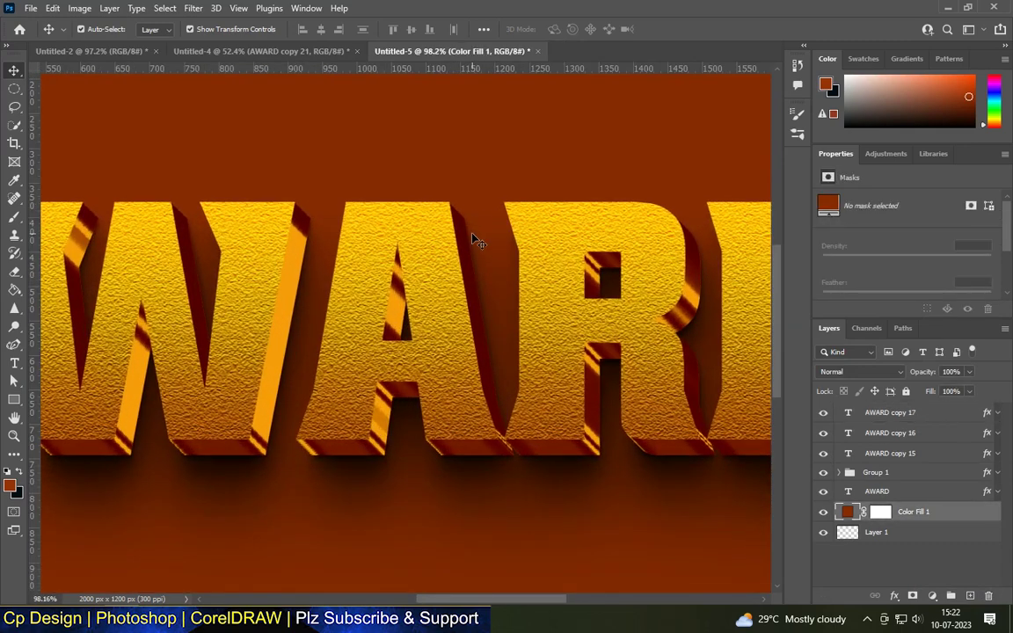
scroll(477, 238, "down", 3)
scroll(479, 233, "down", 3)
scroll(420, 233, "up", 3)
left_click(444, 287)
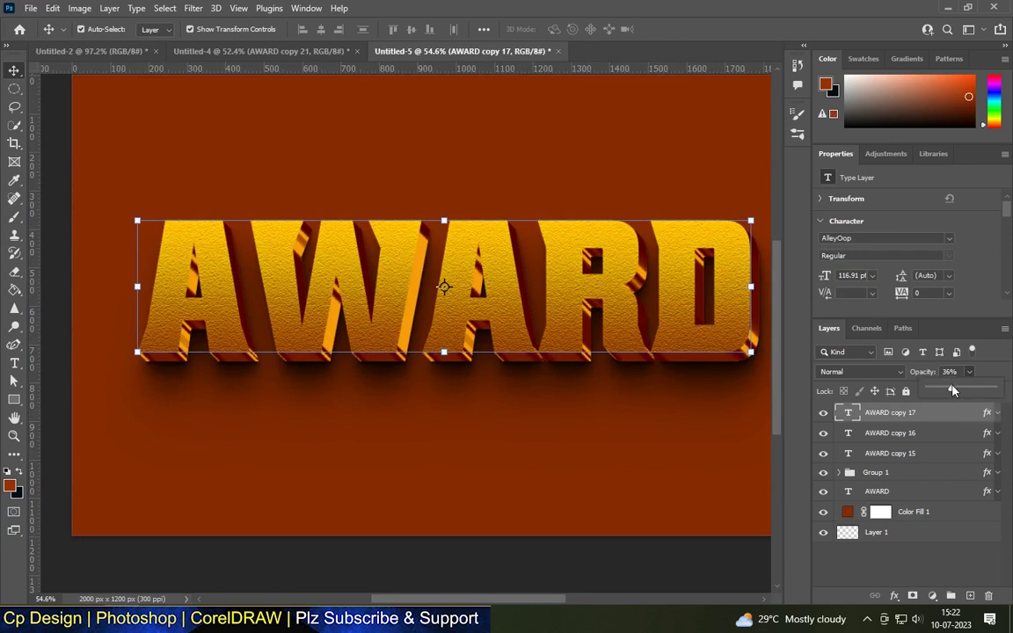
Hide and show AWARD copy 17 to compare, then duplicate it as AWARD copy 18
left_click(562, 162)
left_click(823, 413)
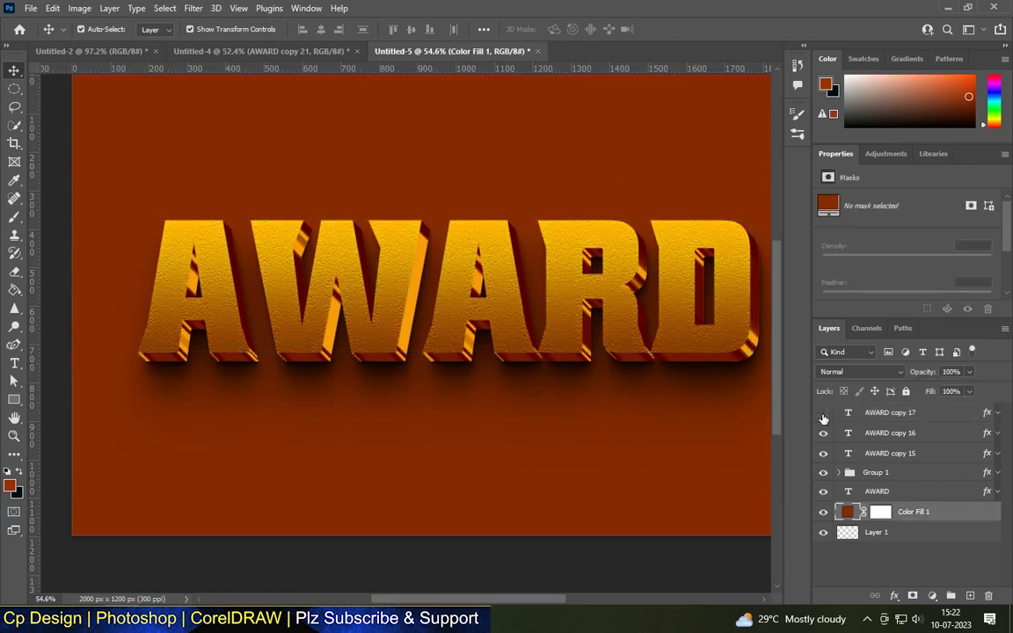
left_click(925, 413)
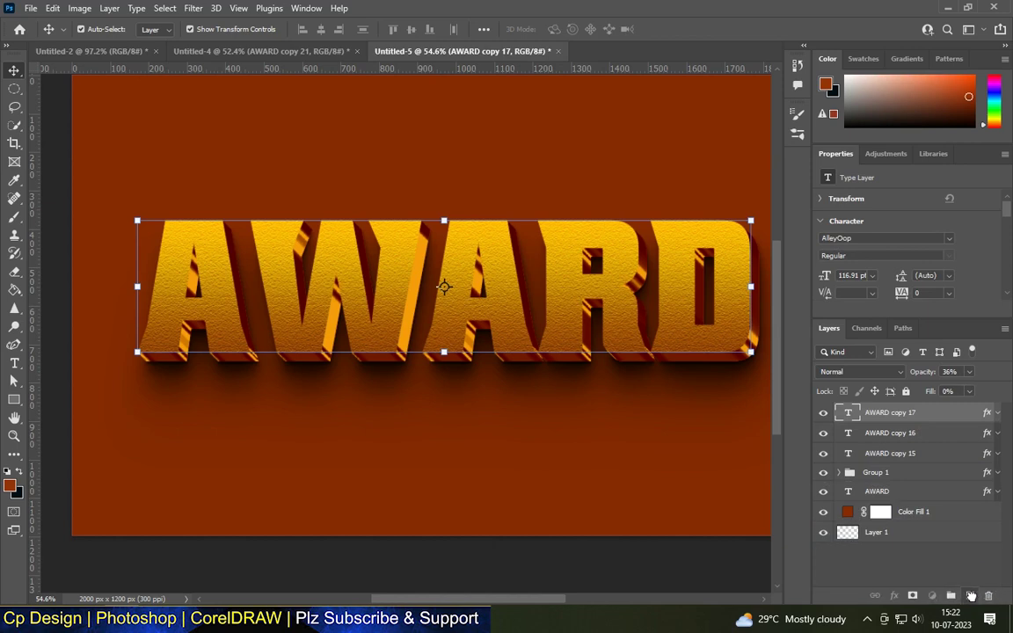
key("ctrl+j")
scroll(622, 180, "right", 1)
Set AWARD copy 18's bevel to Stroke Emboss with an 8 px size
left_click(503, 185)
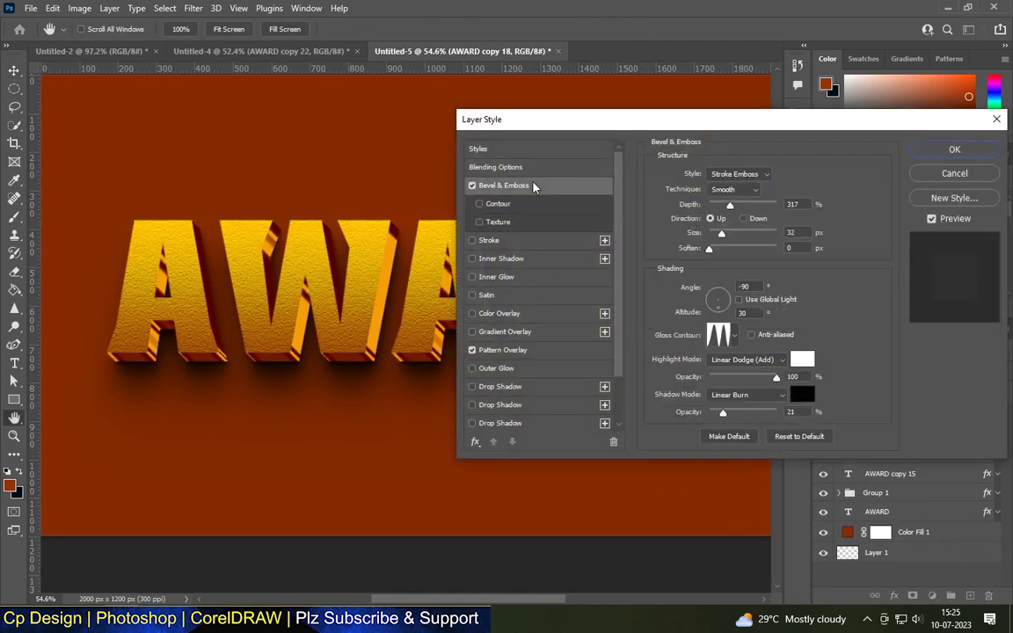
left_click(738, 174)
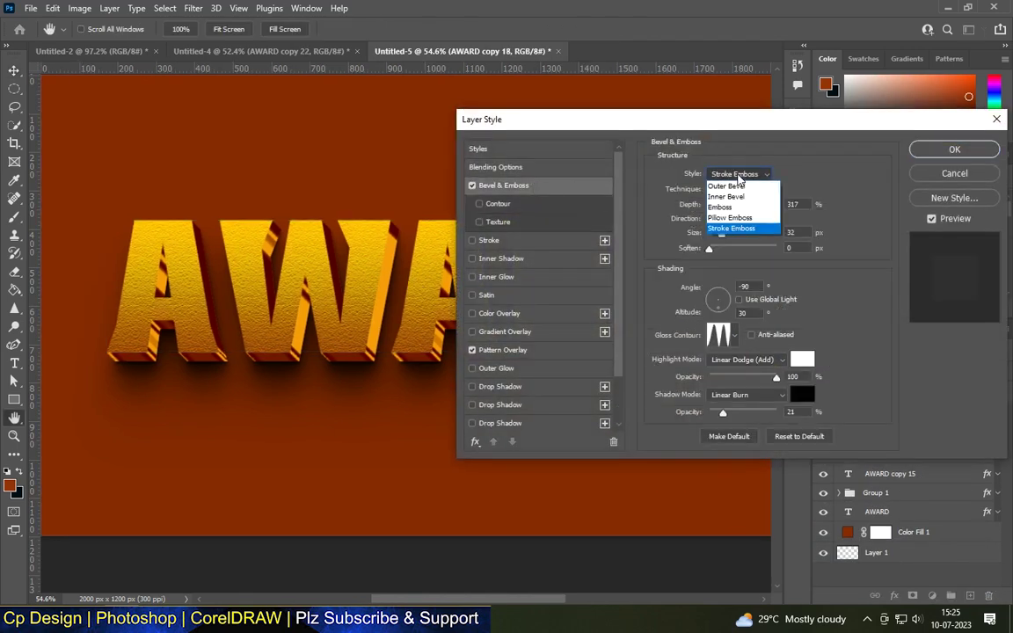
left_click(739, 174)
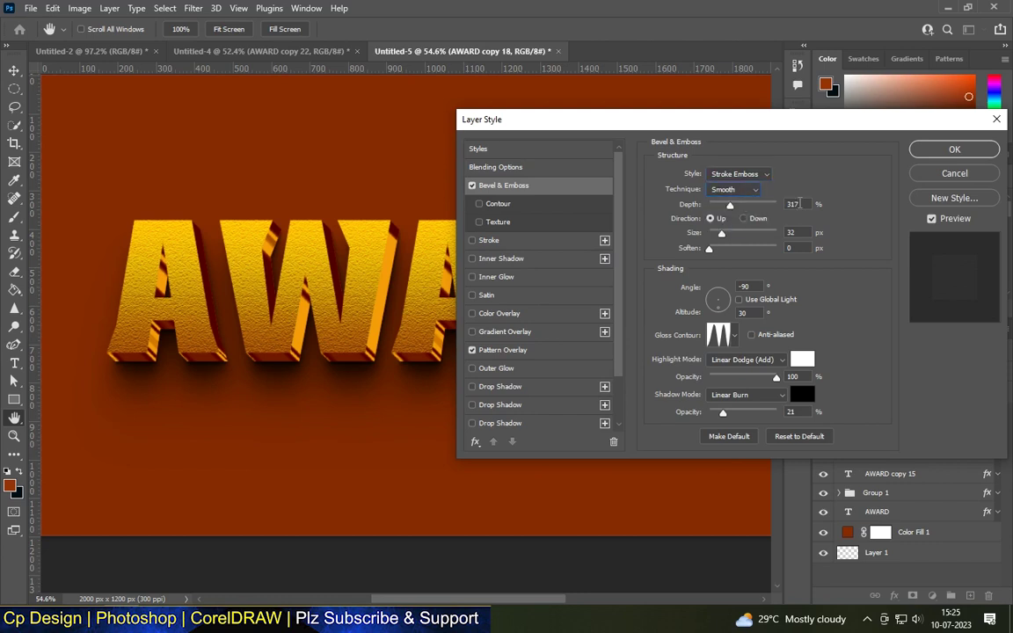
left_click(797, 232)
type("18")
key("BackSpace")
Apply a spiked gloss contour and a Screen highlight coloured #FFBA4F
left_click(733, 335)
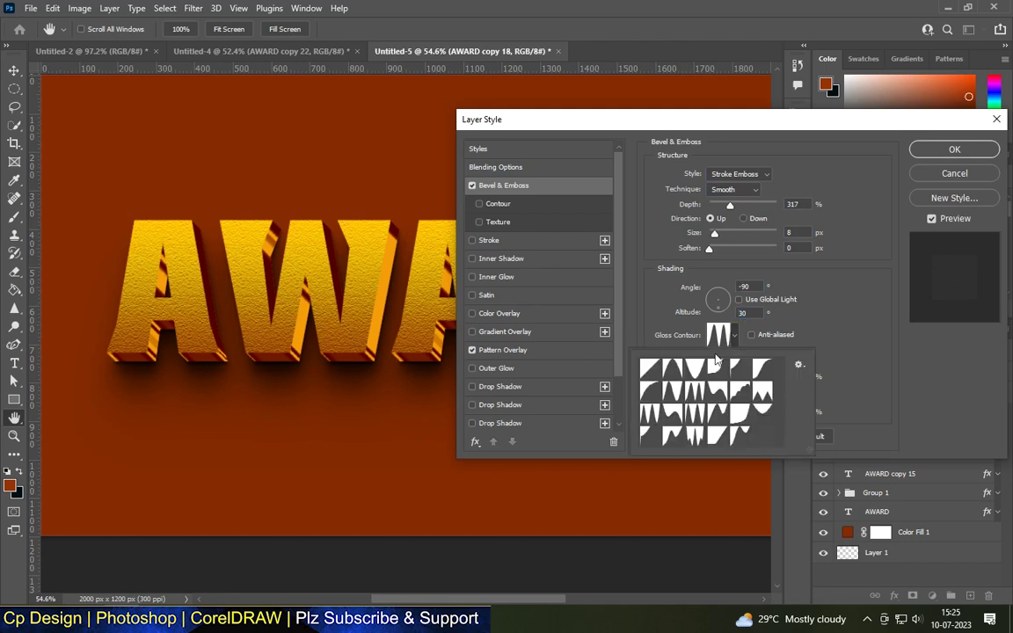
double_click(695, 396)
left_click(780, 363)
left_click(762, 379)
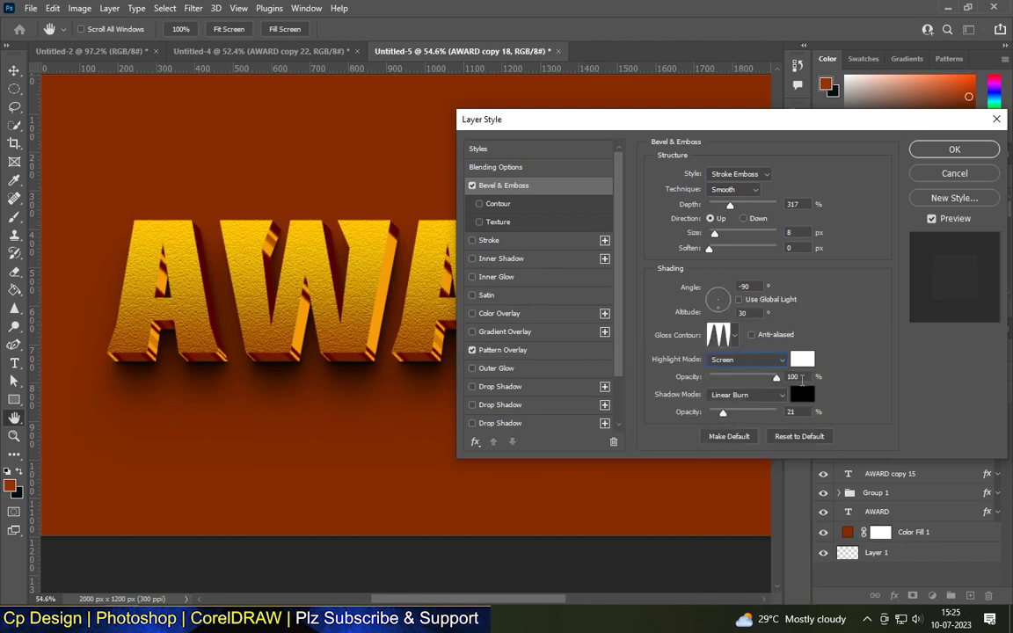
left_click(802, 360)
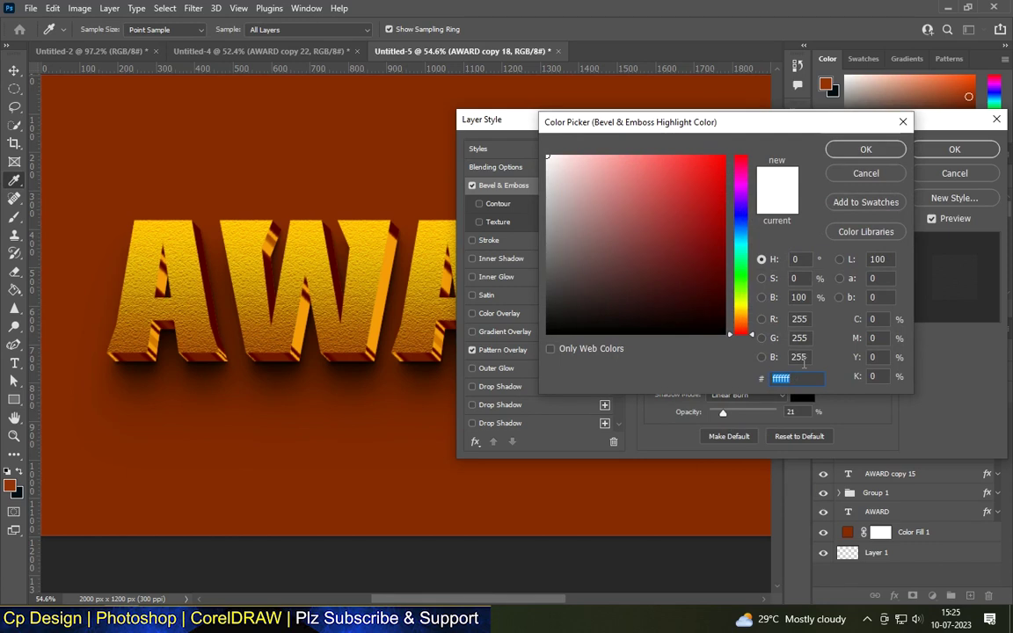
type("FFB")
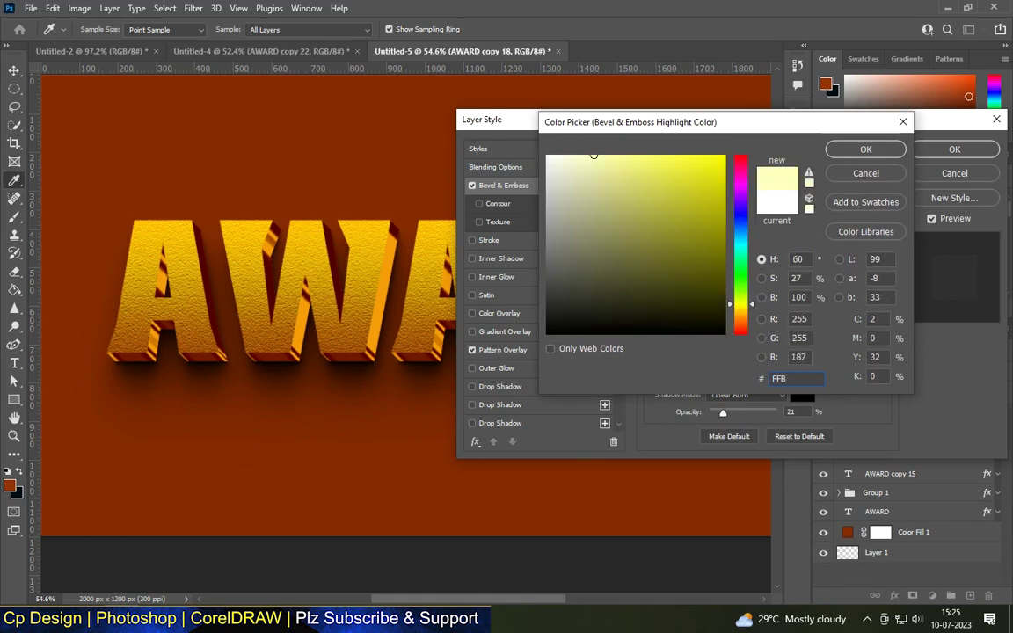
type("A")
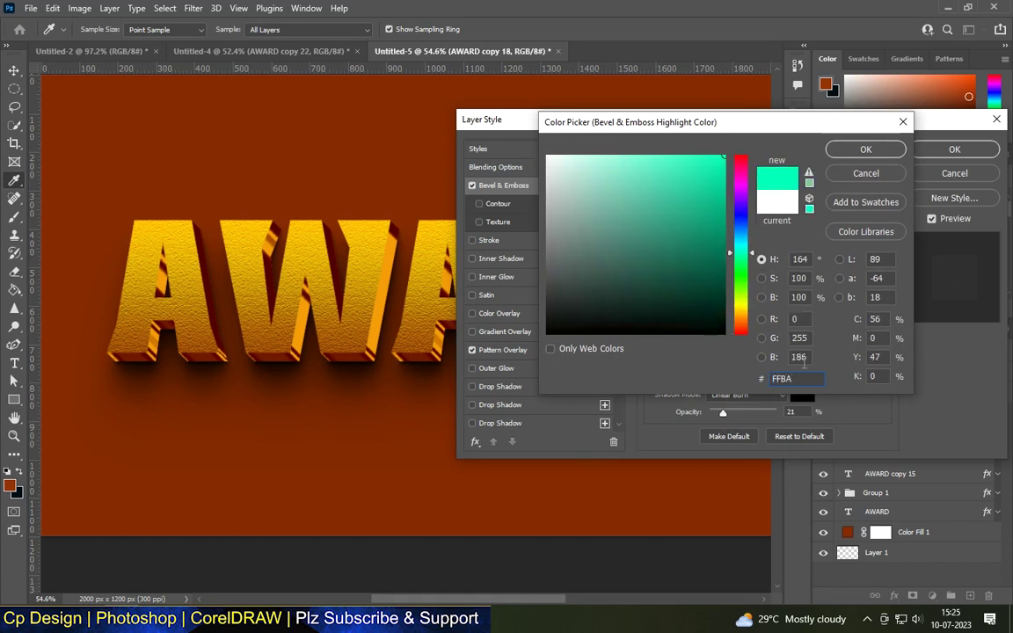
type("4F")
left_click(867, 153)
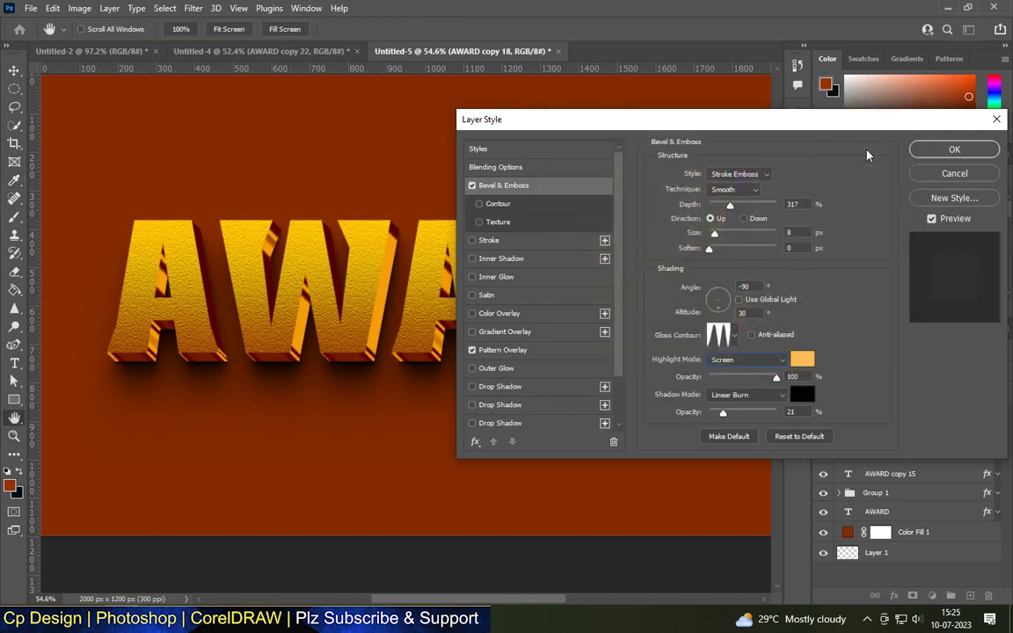
Keep Linear Burn for the bevel shadows and enable the bevel Contour
left_click(748, 395)
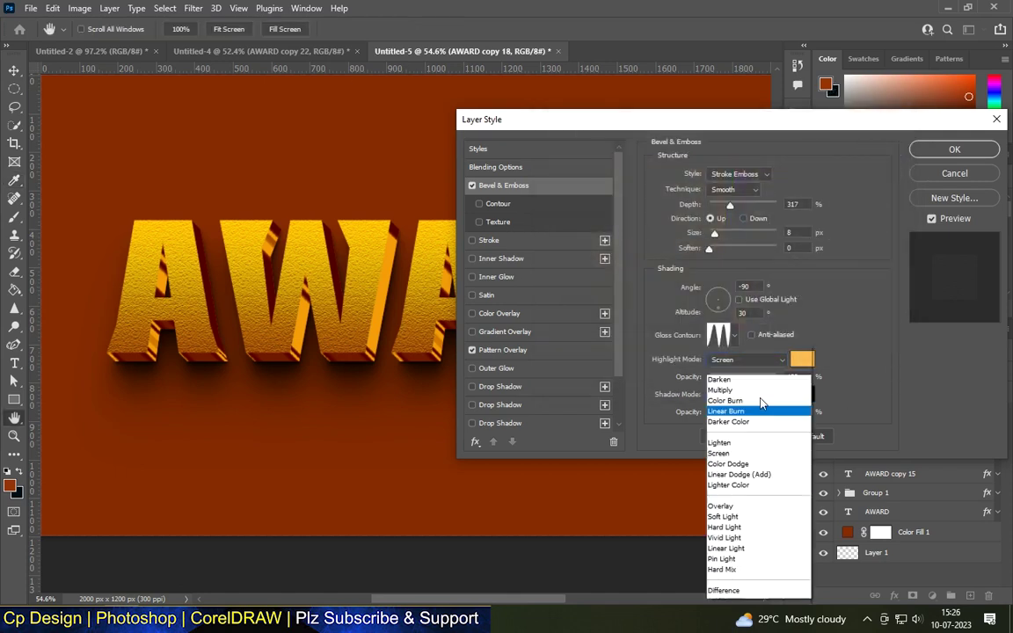
left_click(685, 329)
type("46")
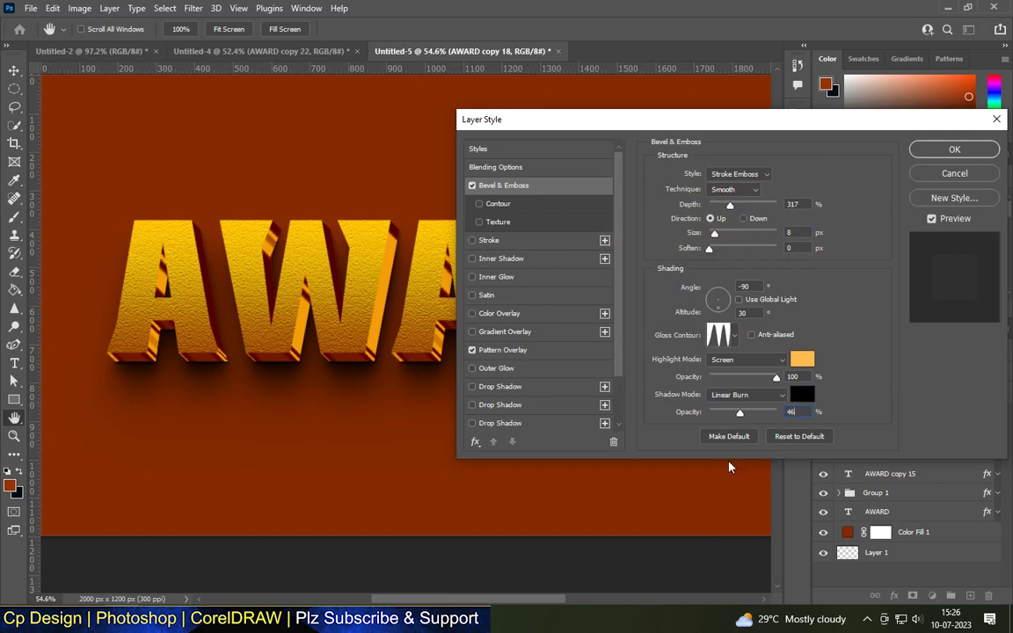
left_click(492, 204)
Add a Stroke outline coloured #D46F00
left_click(497, 242)
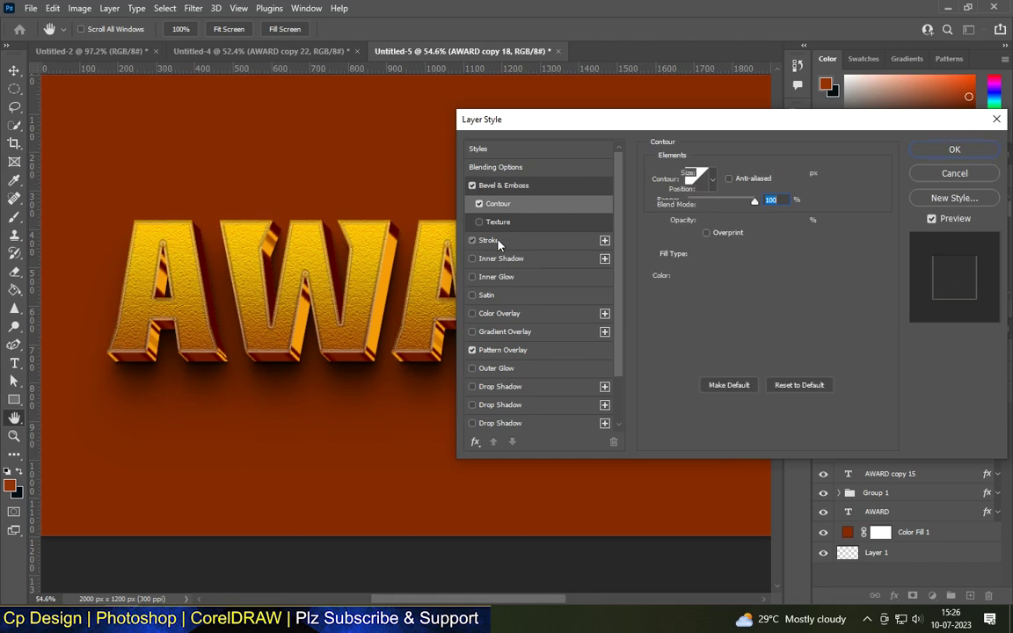
left_click(498, 242)
left_click(683, 275)
type("D46")
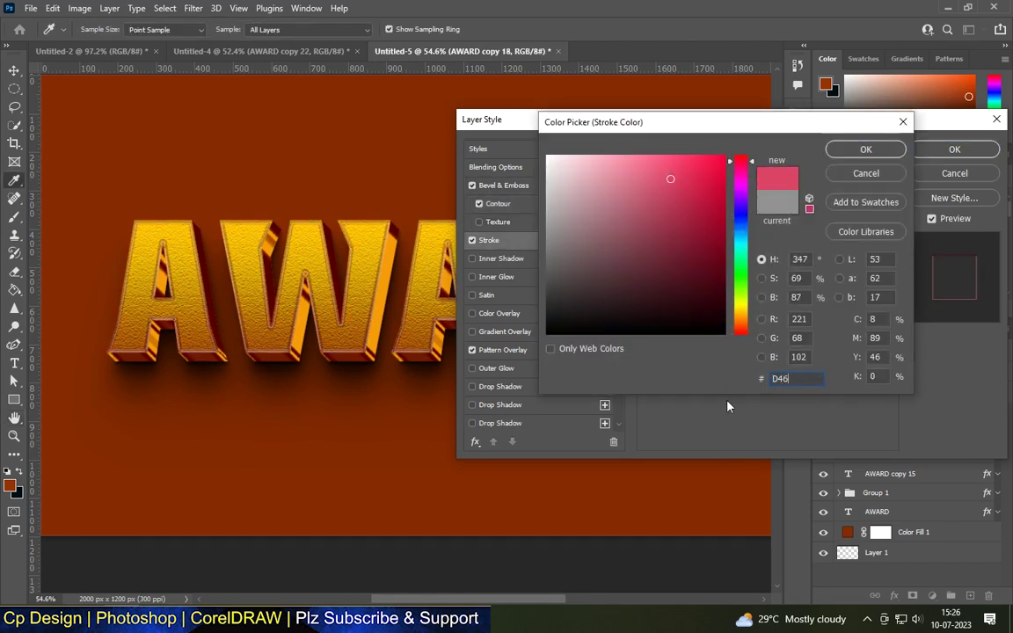
type("F00")
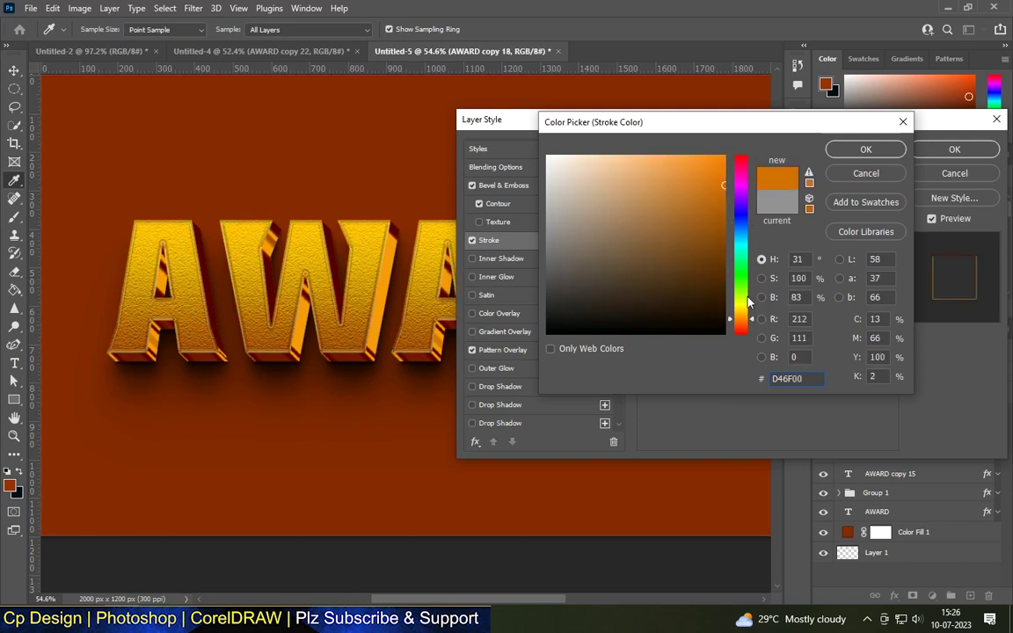
left_click(865, 151)
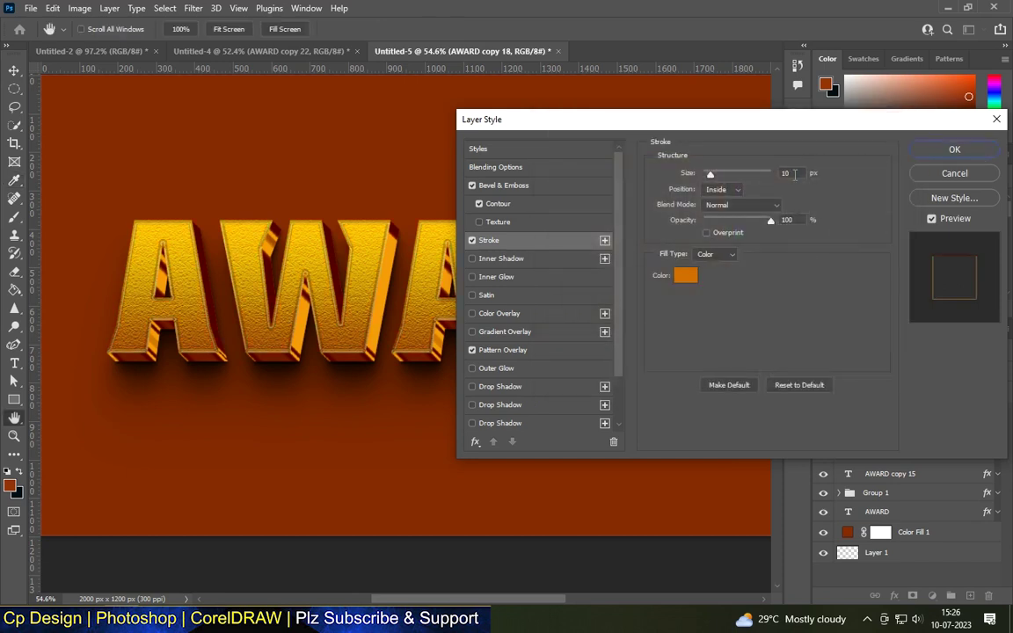
Turn off the Pattern Overlay and apply the layer style
left_click(472, 350)
left_click(503, 184)
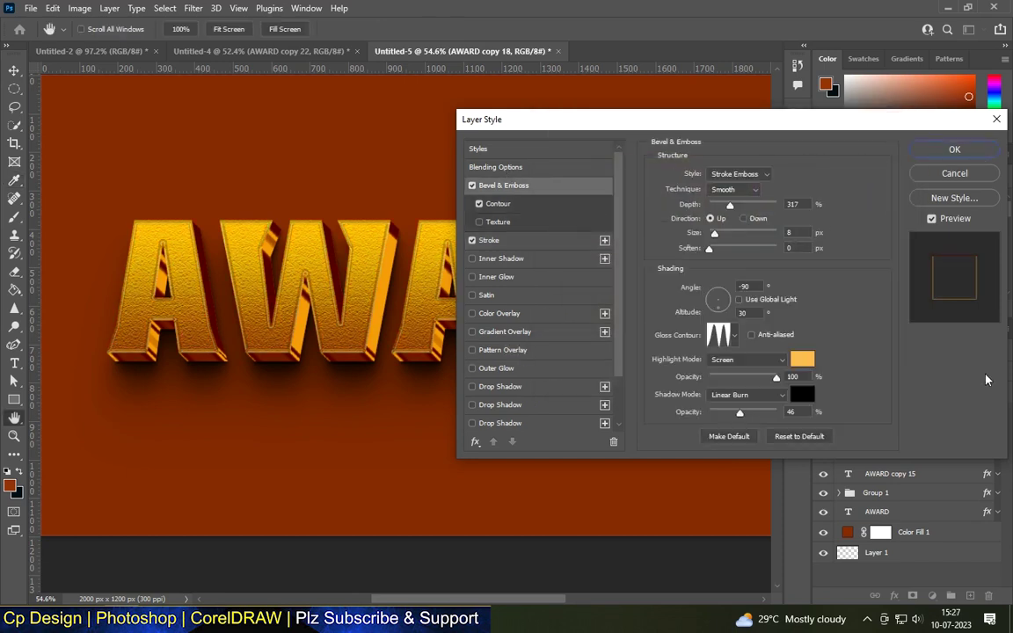
key("Return")
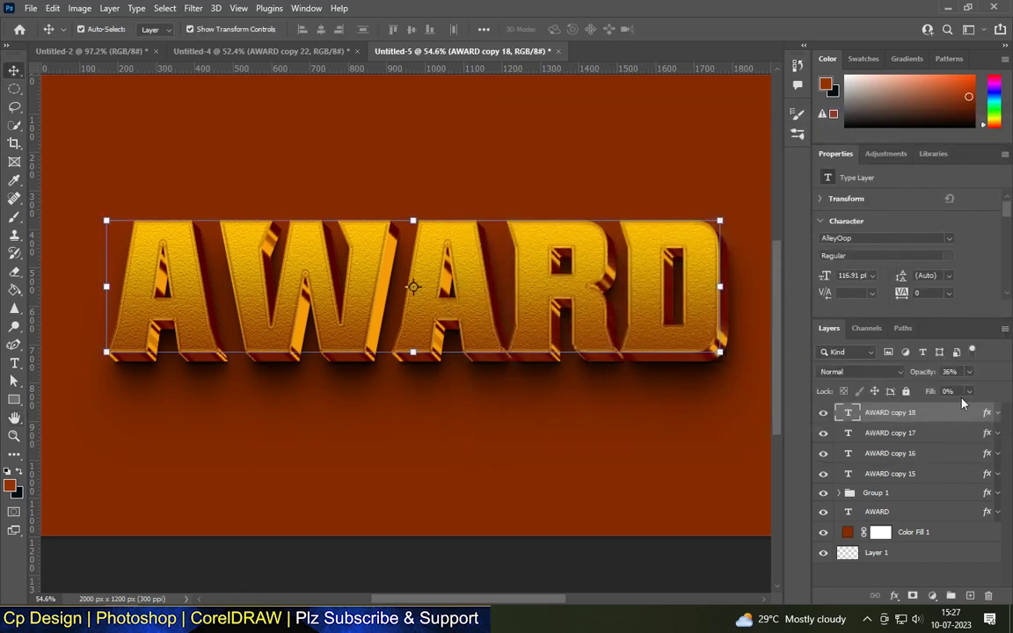
Select the top AWARD copy layer and duplicate it as AWARD copy 19
left_click(730, 423)
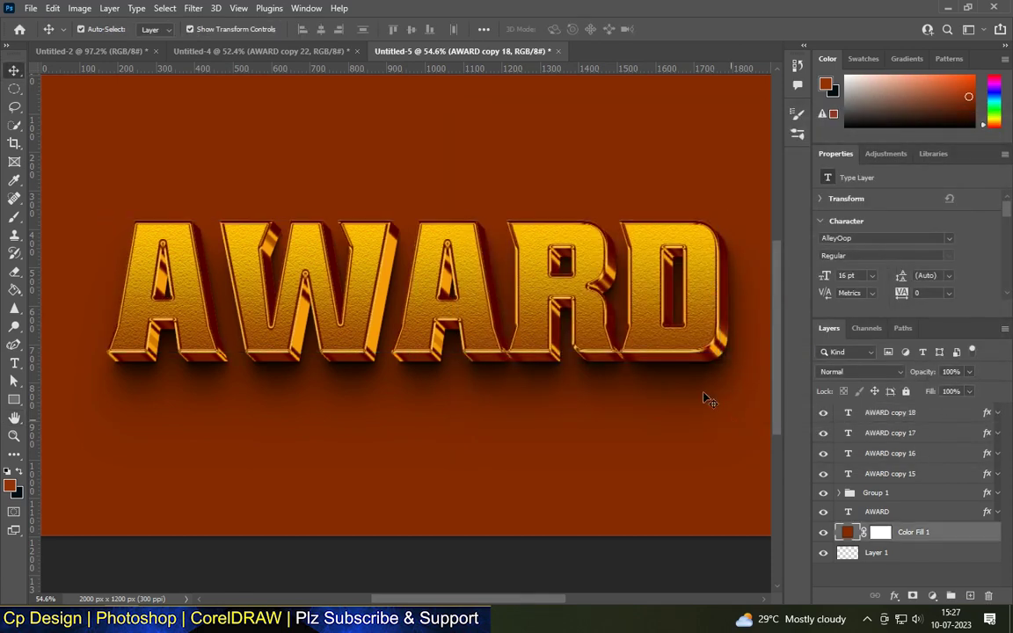
scroll(633, 195, "up", 3)
scroll(633, 195, "up", 3)
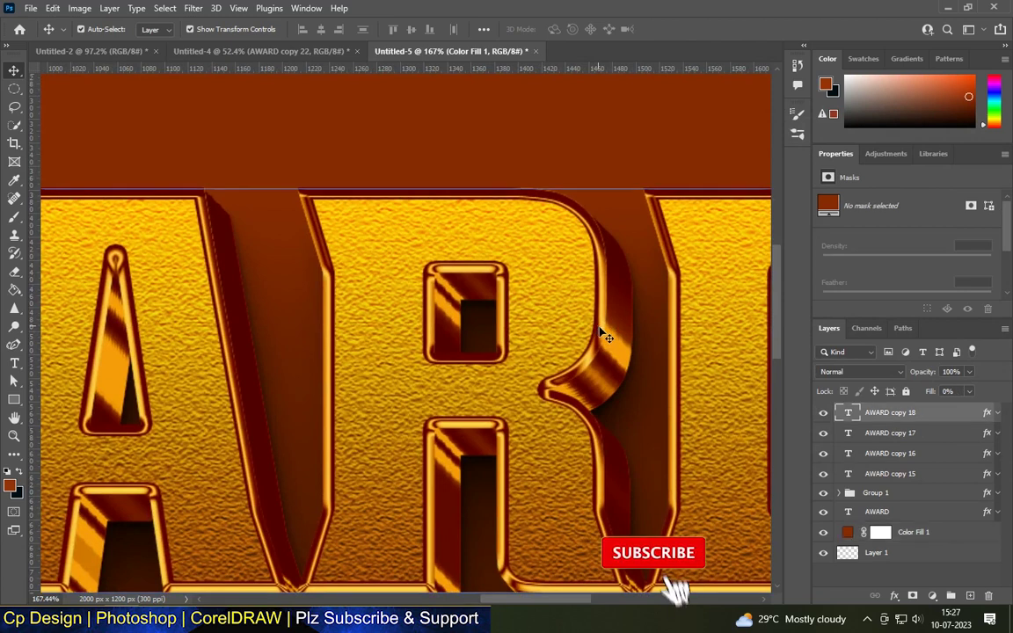
left_click(915, 433)
left_click(547, 154)
scroll(556, 248, "down", 2)
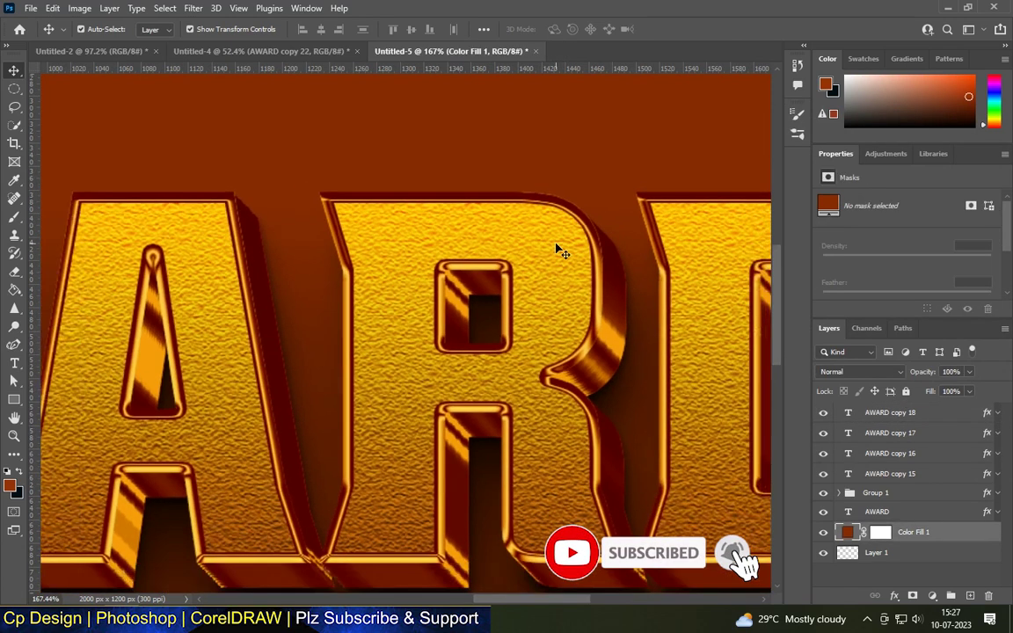
scroll(557, 249, "down", 3)
scroll(557, 249, "down", 2)
scroll(556, 249, "up", 1)
left_click(888, 413)
key("ctrl+j")
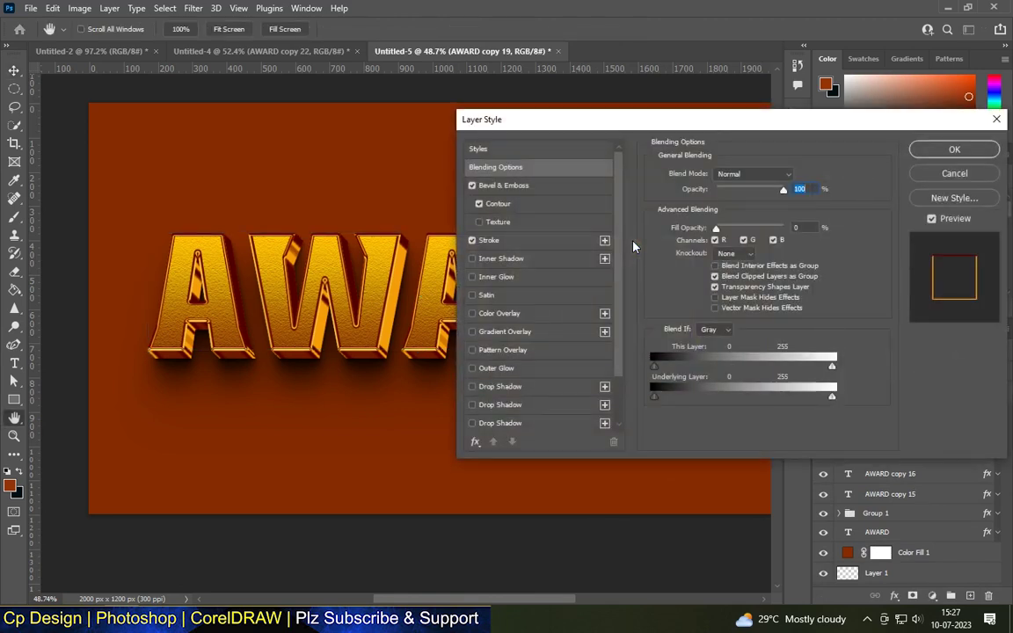
Set AWARD copy 19's bevel depth to 235% with direction Down
left_click(472, 241)
left_click(530, 185)
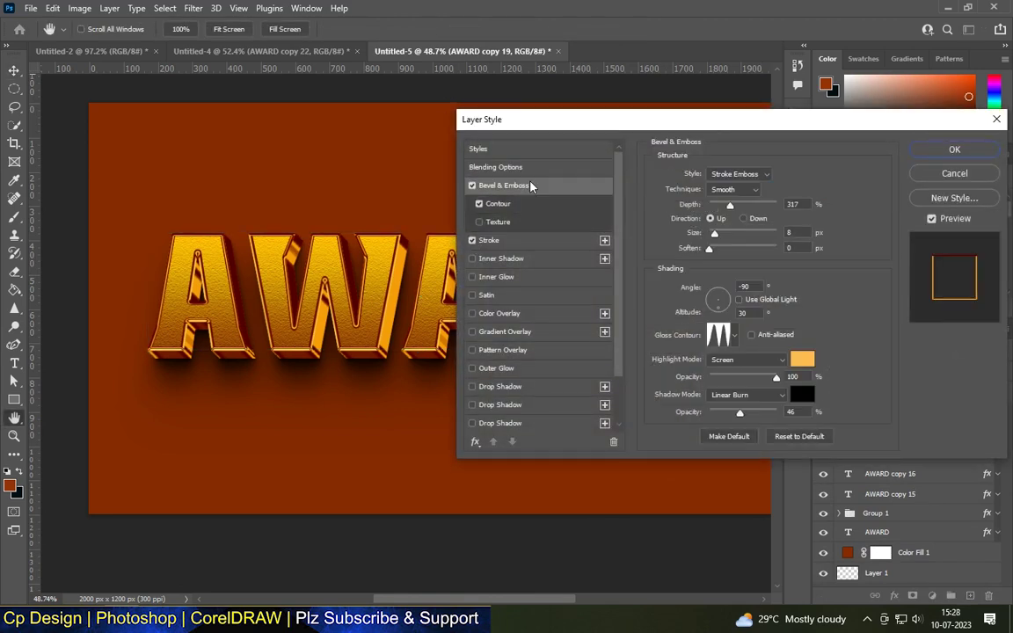
left_click(743, 174)
type("235")
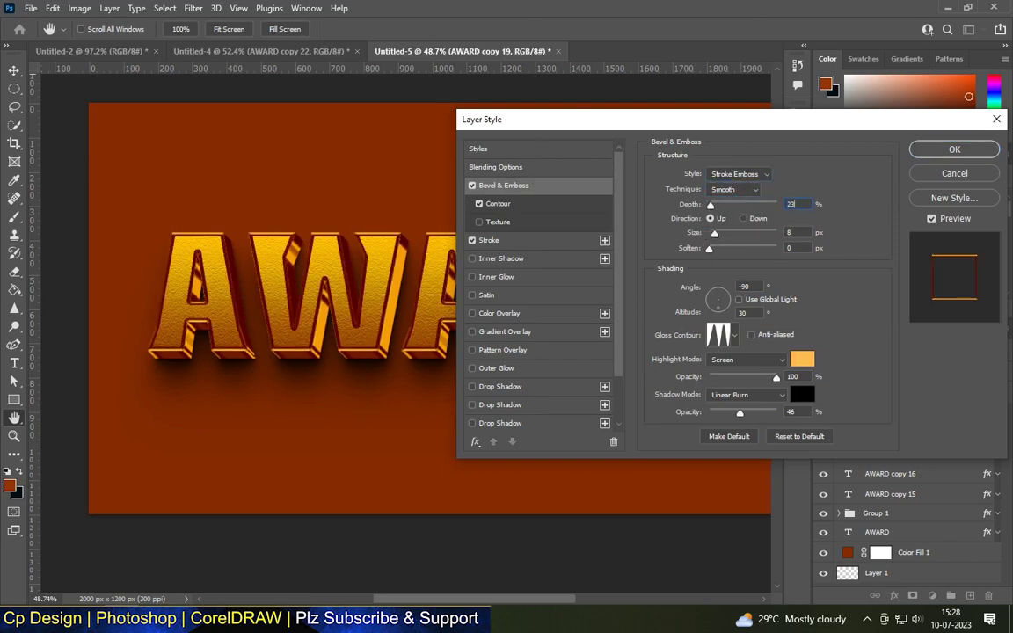
left_click(743, 218)
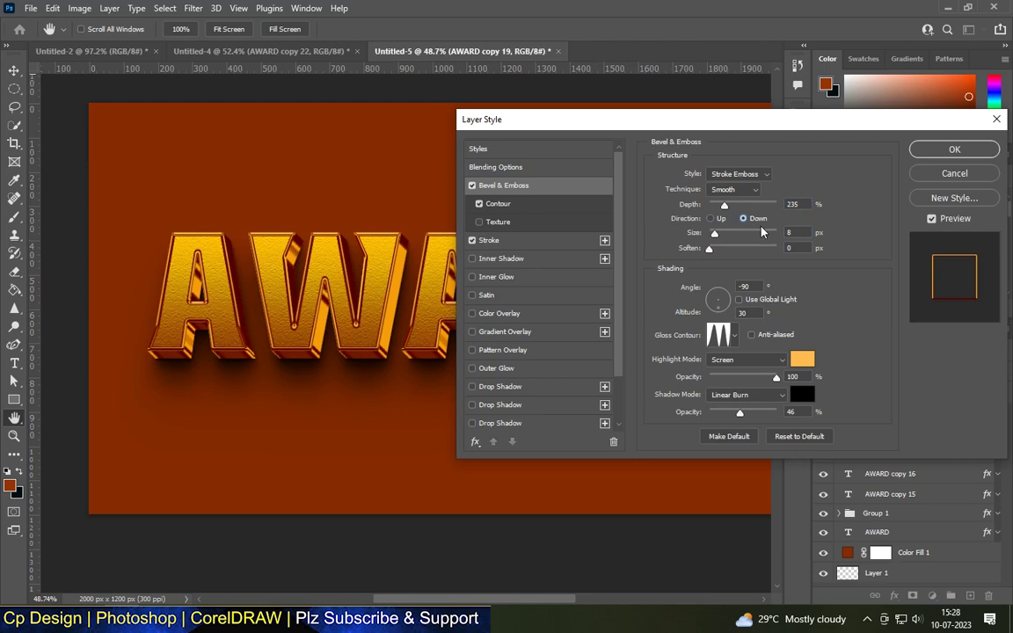
left_click(734, 335)
left_click(793, 374)
Change the bevel highlight to yellow #FFD238 and drop shadow opacity to 0%
left_click(802, 358)
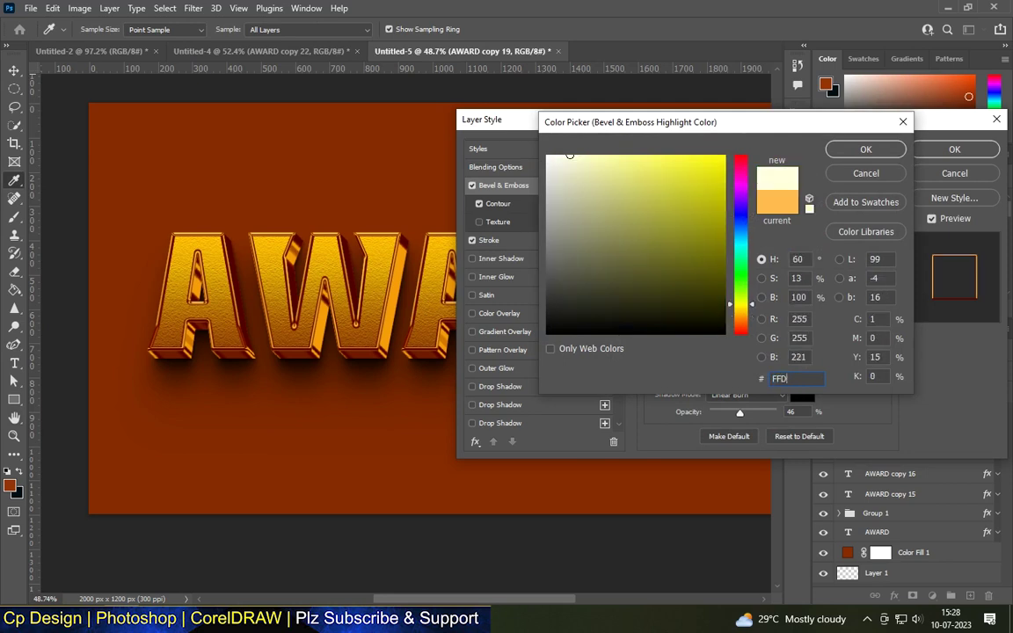
type("FFD23")
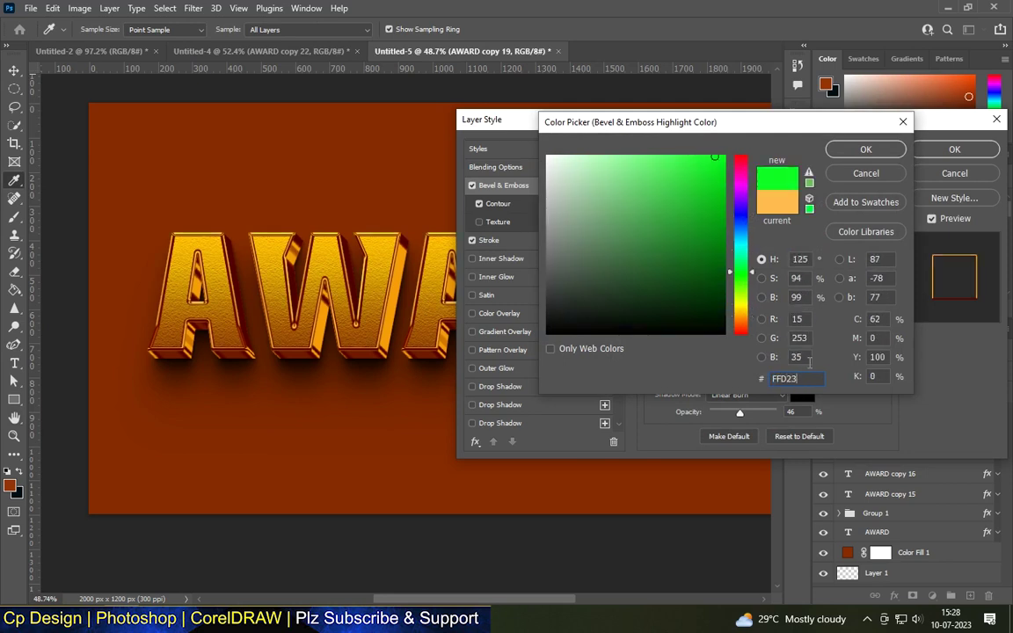
type("8")
left_click(865, 150)
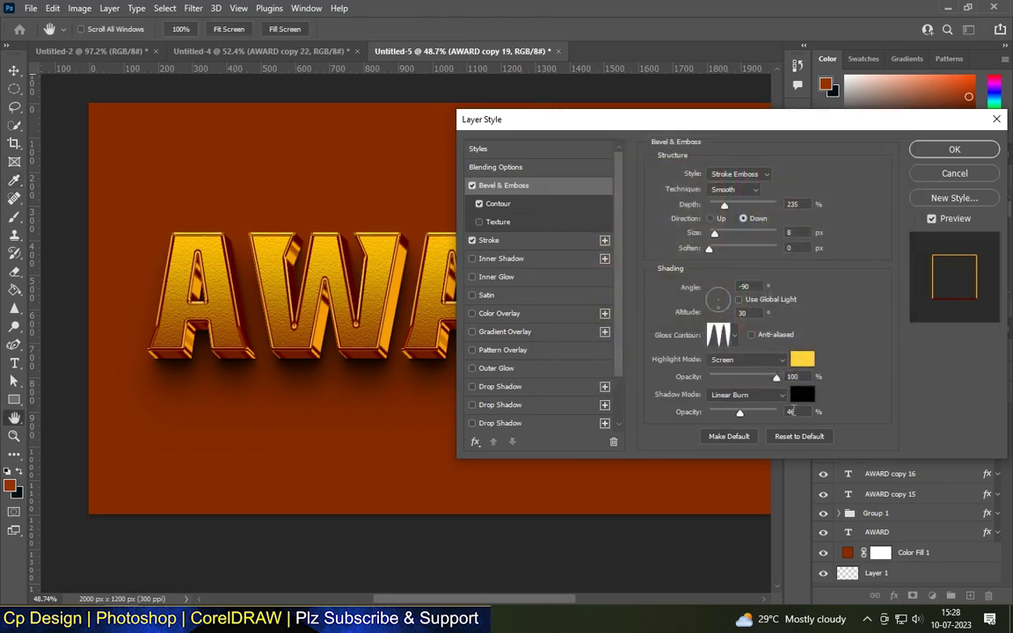
left_click_drag(739, 412, 666, 419)
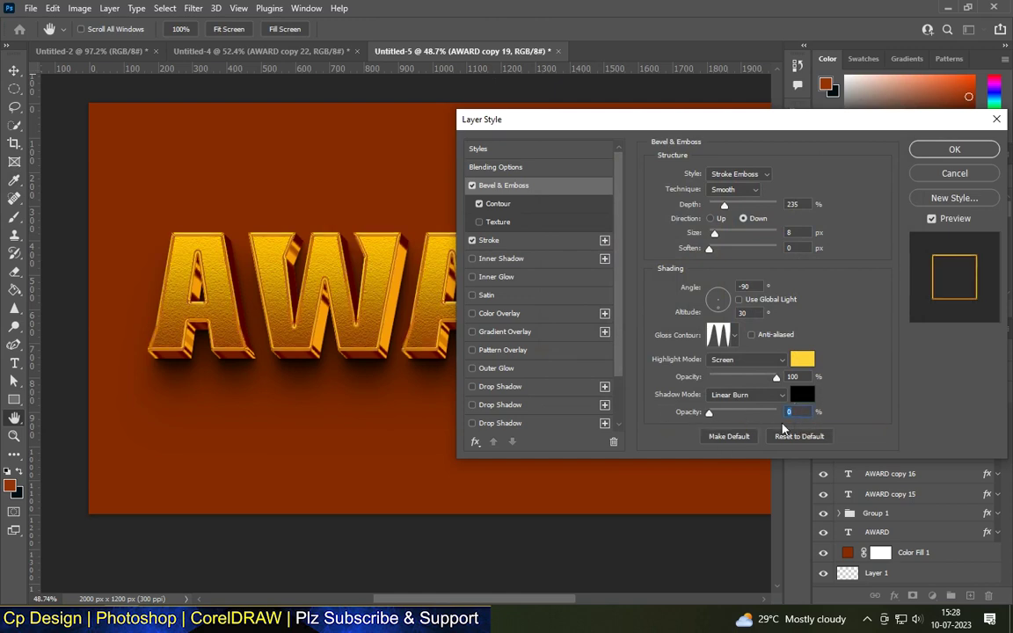
Set the stroke colour to #E48700 and apply the layer style
left_click(522, 246)
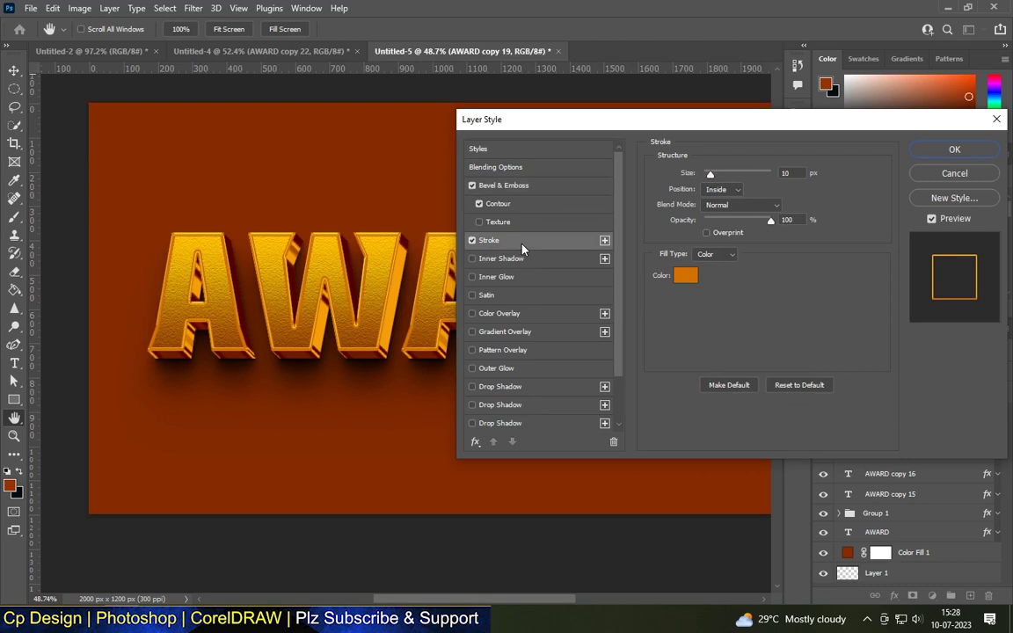
left_click(685, 275)
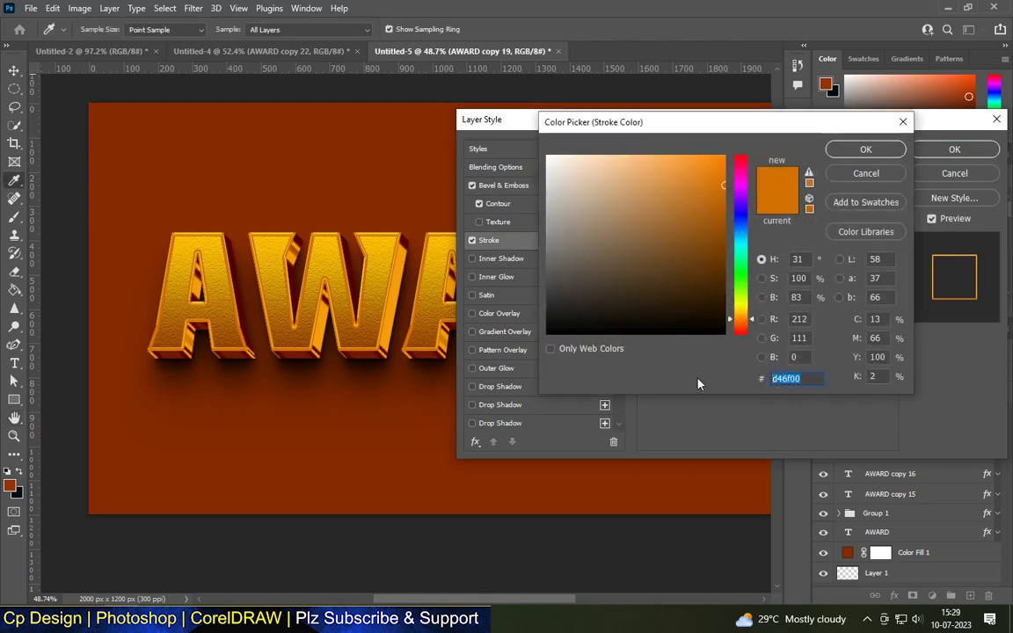
type("E487")
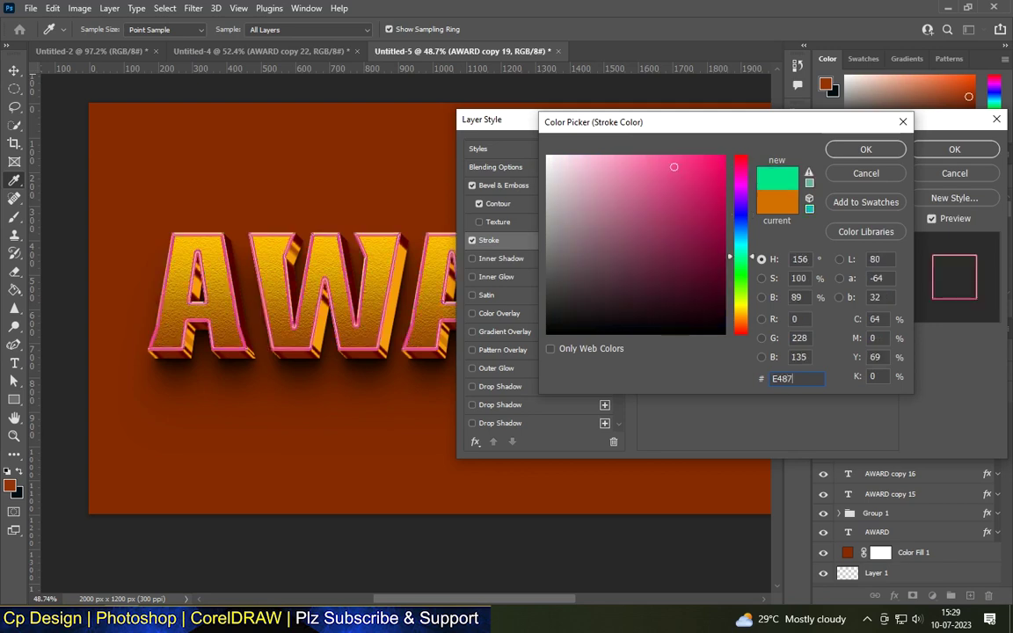
type("00")
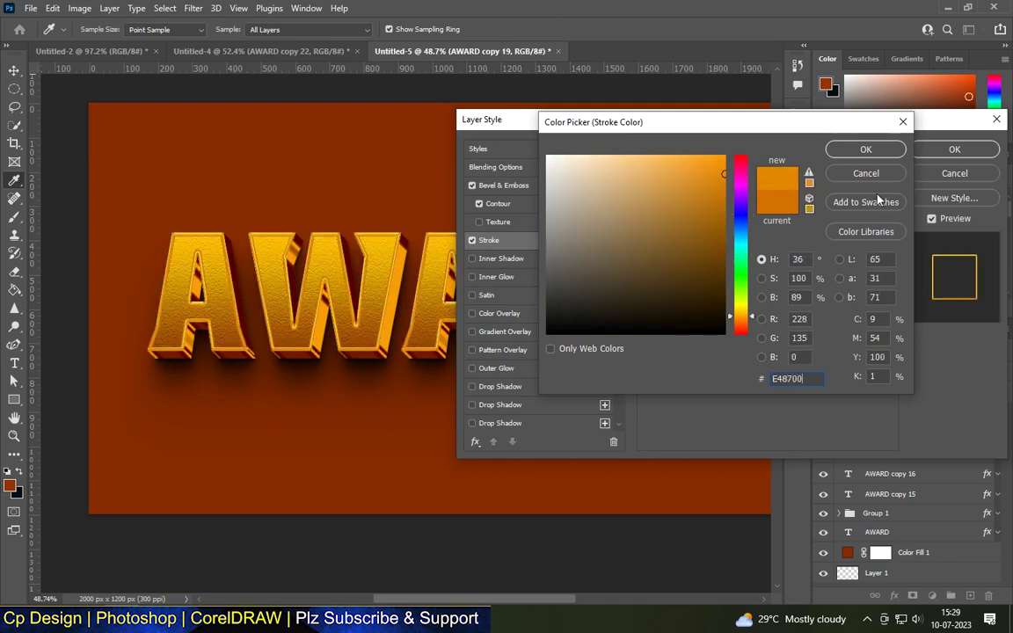
left_click(842, 148)
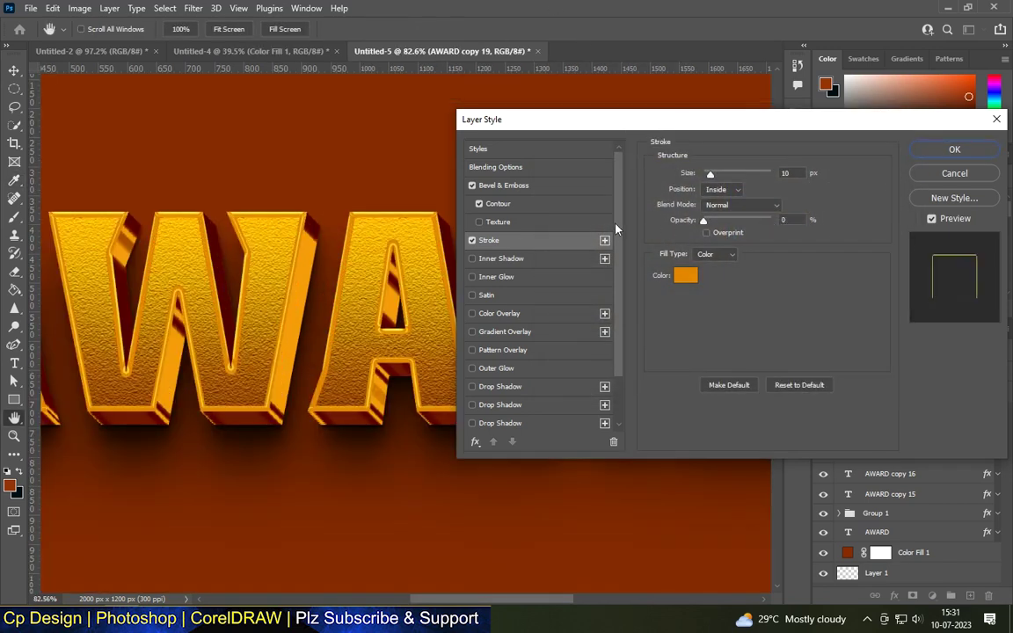
left_click(954, 149)
left_click(520, 312)
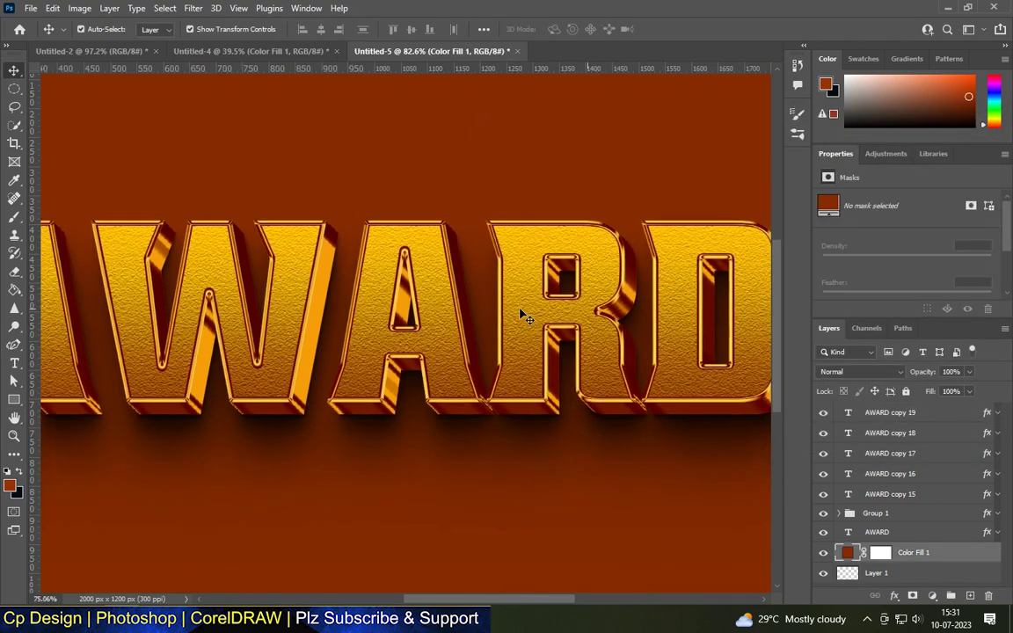
Fit the whole canvas in view and hide AWARD copy 18 to compare the look
key("ctrl+0")
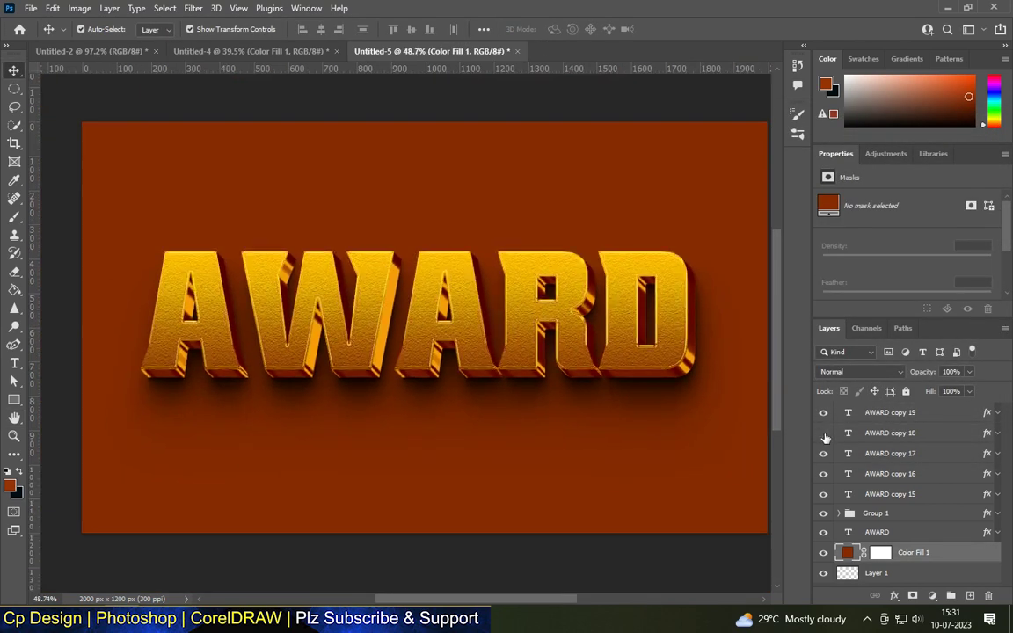
left_click(824, 436)
scroll(541, 310, "down", 1)
scroll(554, 315, "up", 2)
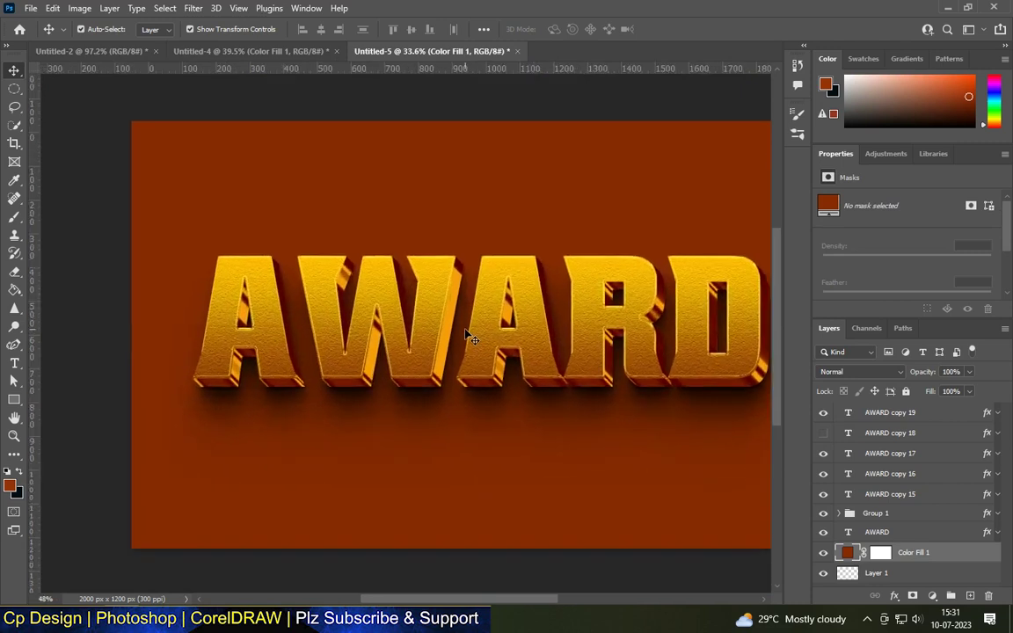
scroll(567, 308, "up", 1)
scroll(475, 304, "down", 2)
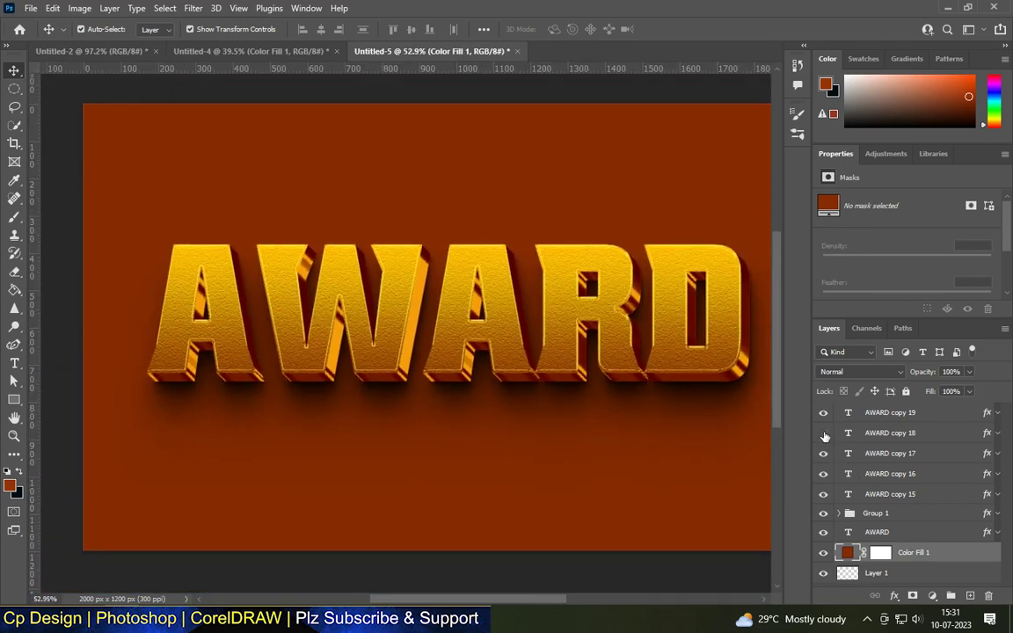
scroll(456, 361, "down", 2)
Clear the layer selection and paste the lens-flare image as new Layer 2 on top
left_click(442, 192)
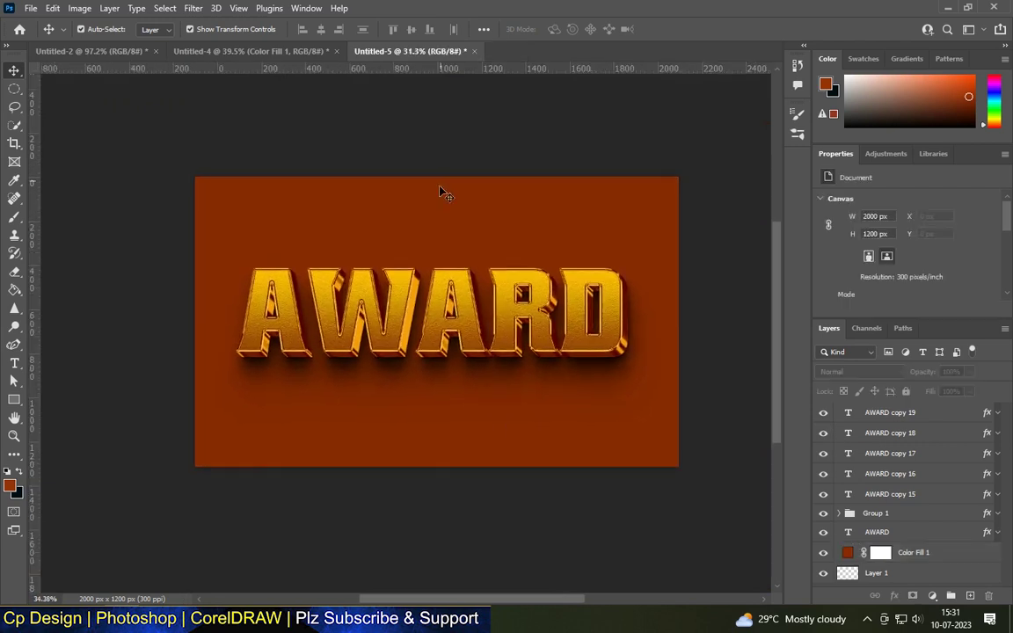
scroll(444, 194, "up", 1)
scroll(502, 194, "down", 1)
scroll(475, 324, "up", 2)
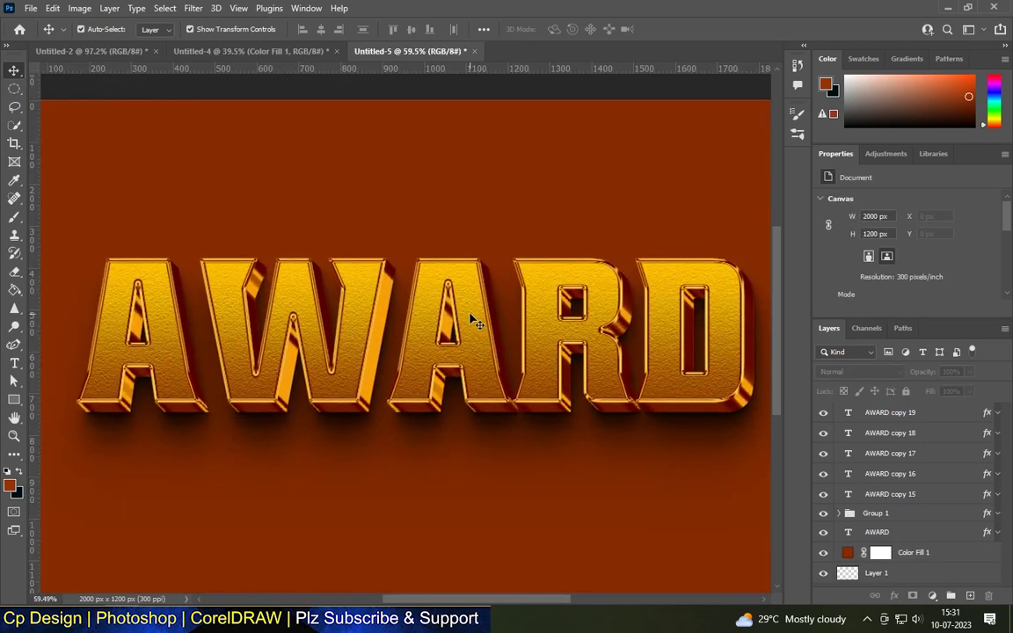
scroll(475, 323, "down", 1)
scroll(527, 281, "down", 1)
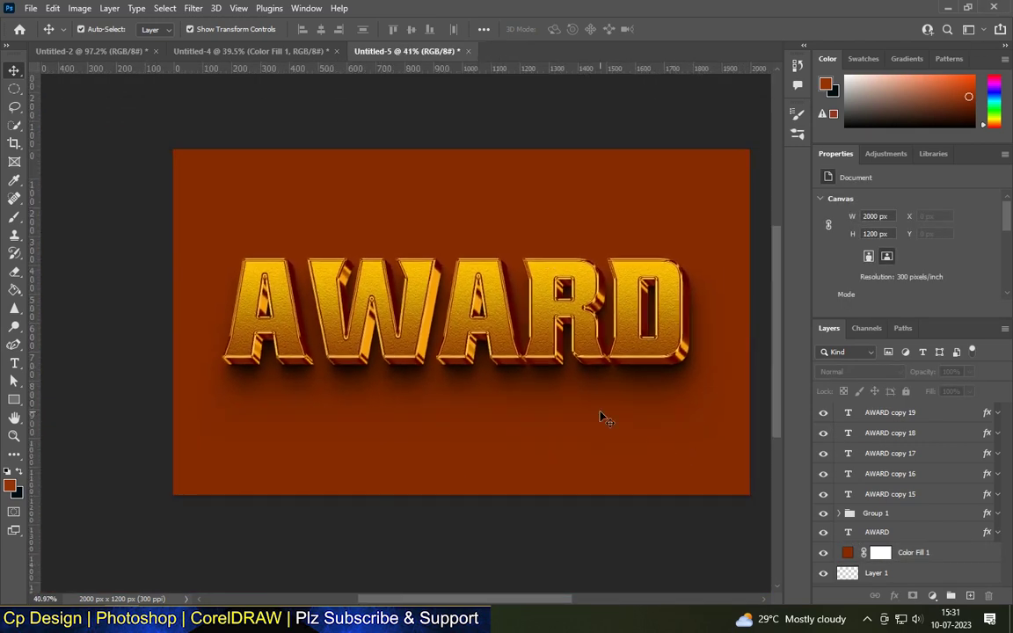
scroll(282, 260, "up", 1)
scroll(284, 260, "up", 1)
scroll(284, 259, "up", 1)
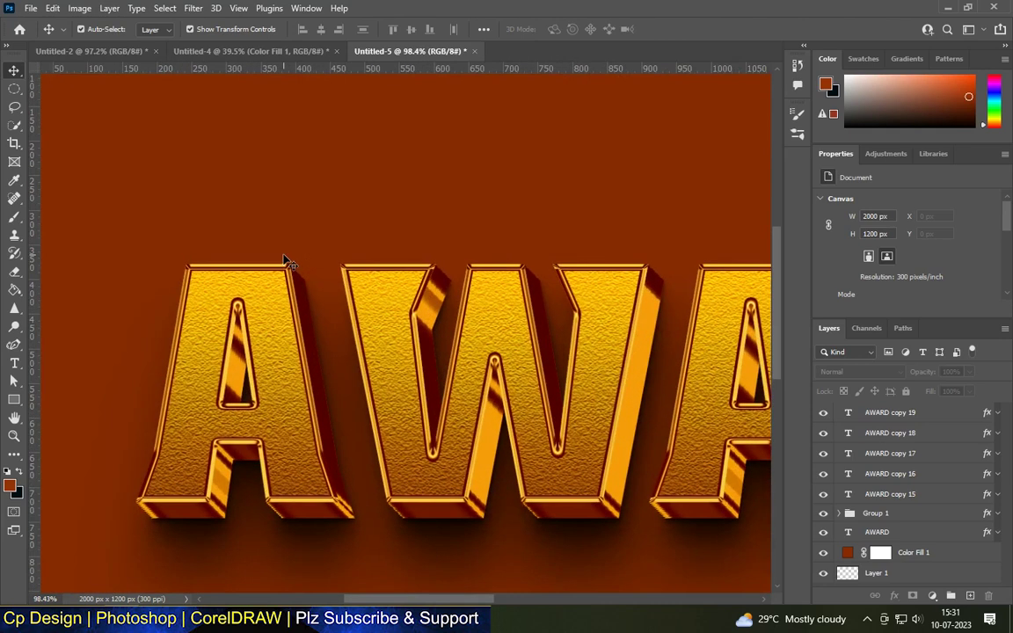
scroll(281, 231, "down", 1)
scroll(245, 229, "down", 1)
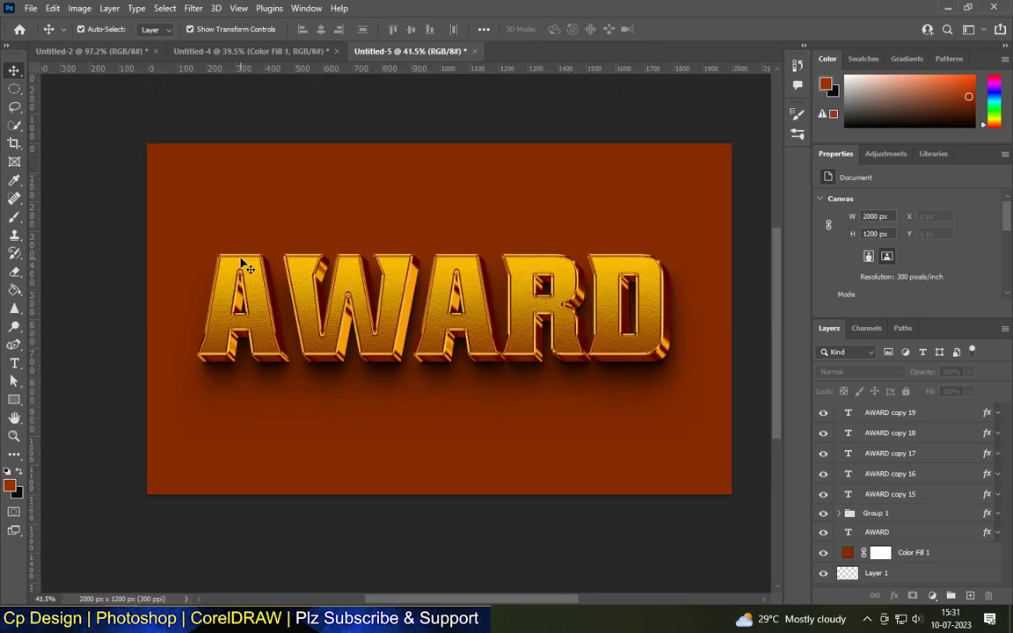
scroll(305, 255, "up", 1)
scroll(338, 243, "up", 1)
scroll(369, 220, "down", 1)
scroll(408, 209, "down", 1)
key("ctrl+v")
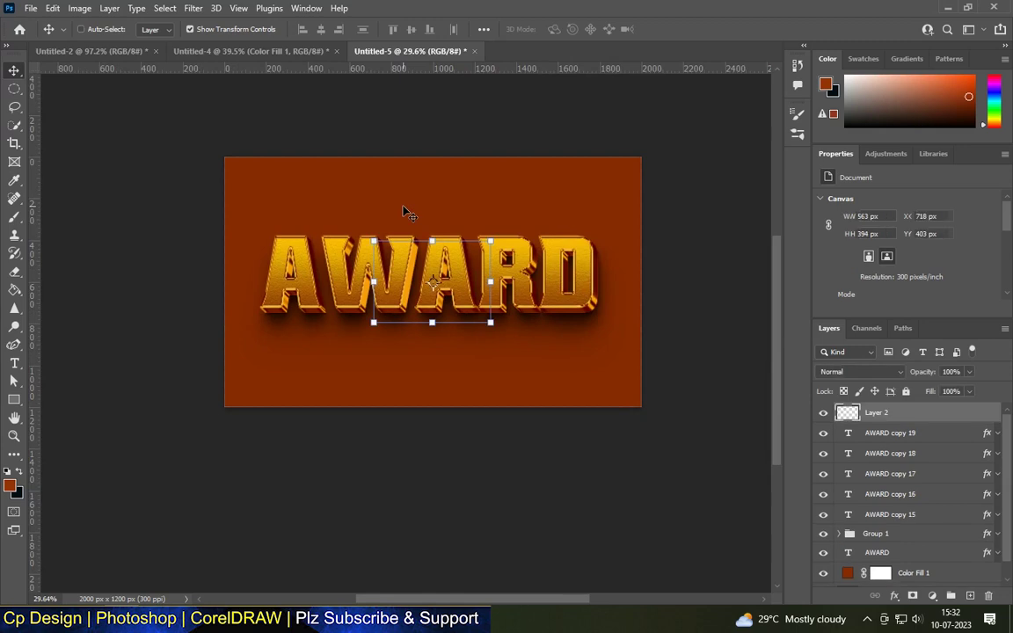
Enlarge the lens flare, blend it in Screen mode and move it below the AWARD text
mouse_move(499, 236)
left_mouse_down()
mouse_move(583, 174)
mouse_move(459, 290)
mouse_move(347, 262)
left_mouse_up()
left_click(857, 371)
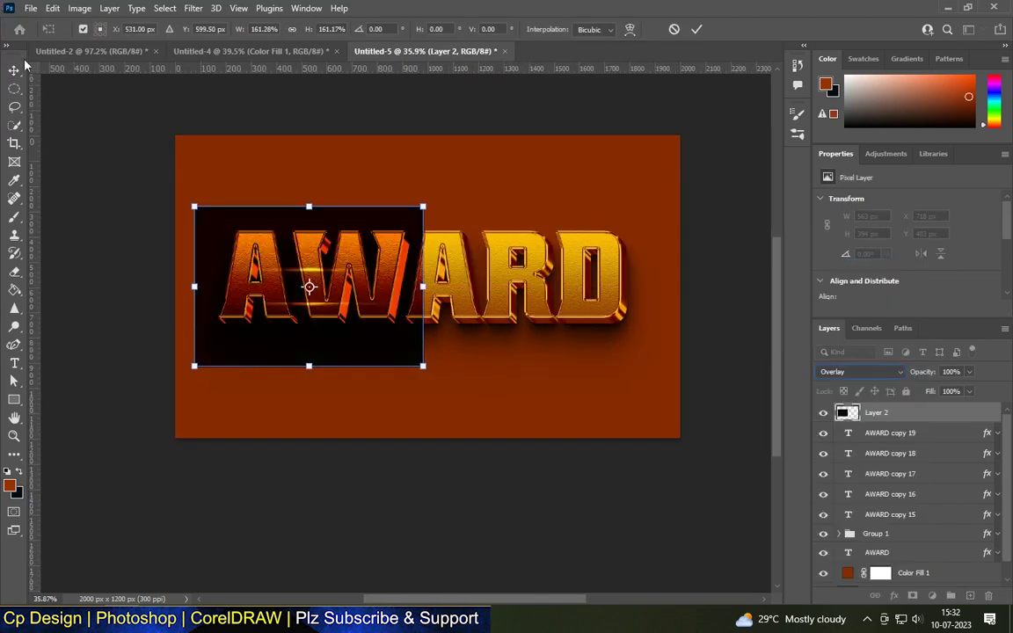
key("Return")
scroll(366, 220, "up", 2)
left_click(369, 220)
left_click(857, 371)
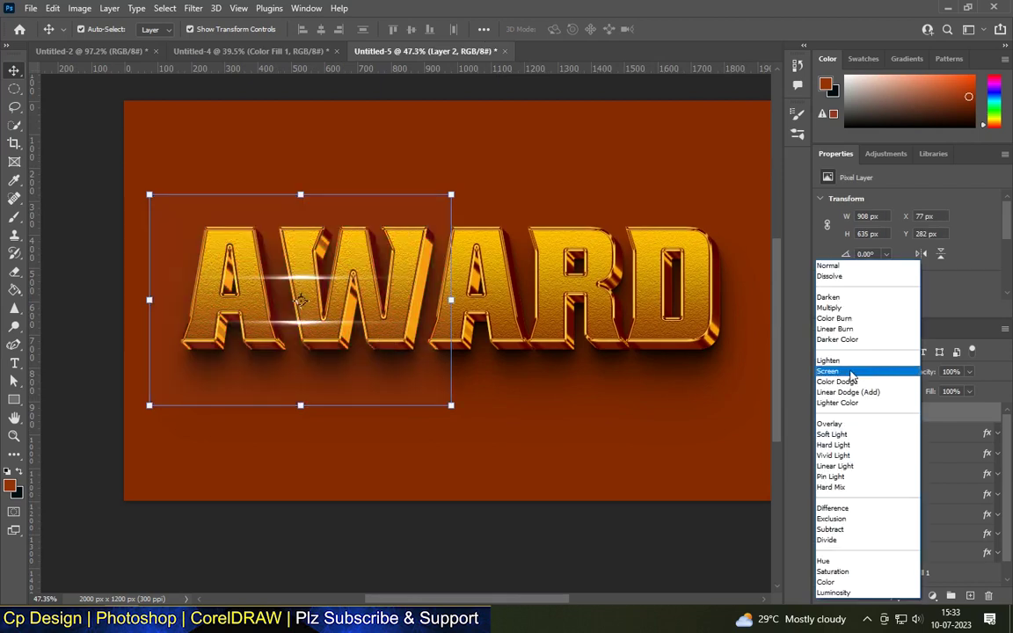
left_click_drag(293, 270, 412, 396)
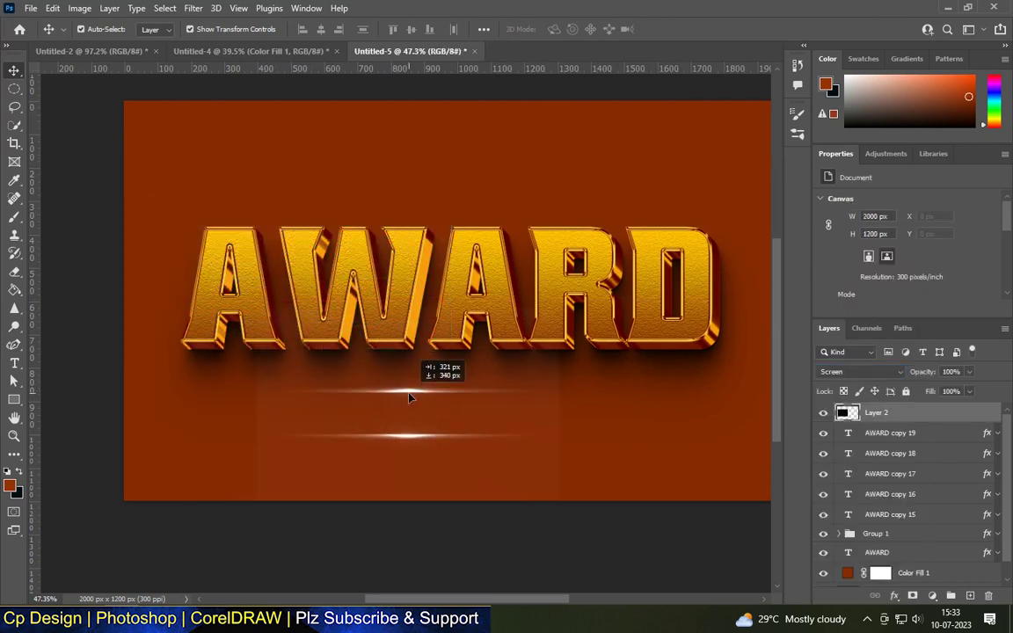
Marquee-select the upper flare streak and copy it onto Layer 3
left_click(14, 89)
scroll(352, 370, "up", 2)
left_click_drag(221, 385, 622, 415)
key("v")
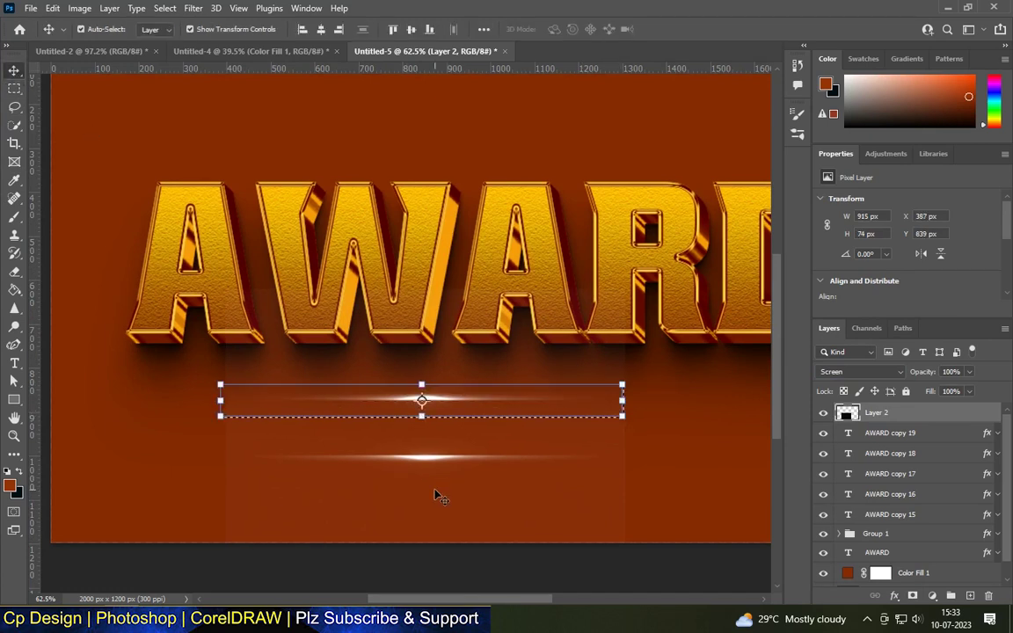
key("ctrl+j")
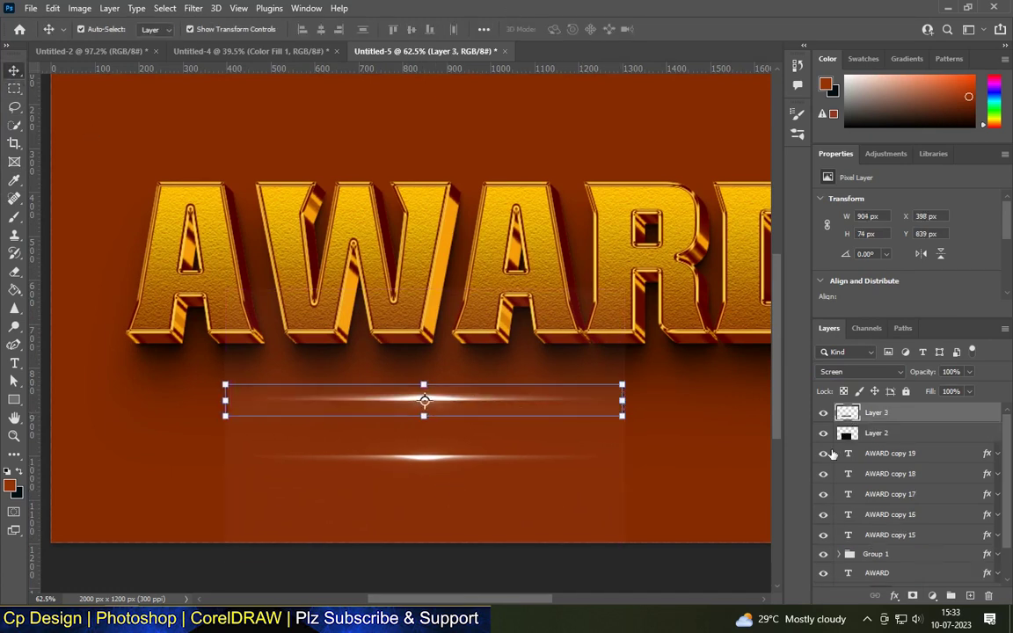
Hide Layer 2 and rotate Layer 3's streak to stand nearly vertical over the text
left_click(822, 432)
left_click_drag(431, 407, 259, 262)
scroll(366, 295, "up", 5)
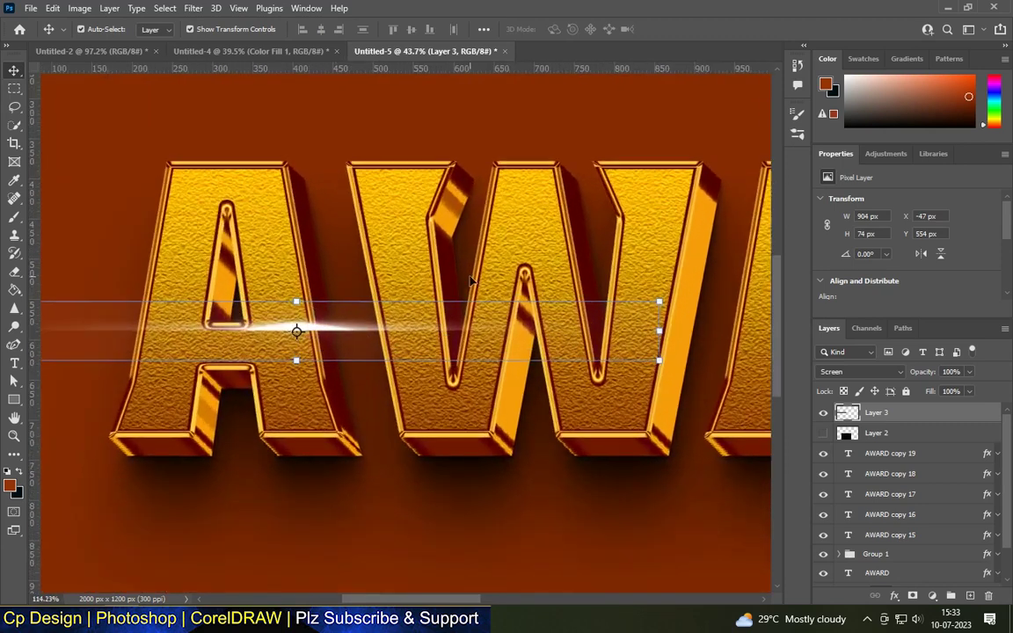
scroll(376, 320, "up", 1)
mouse_move(698, 292)
left_mouse_down()
mouse_move(211, 118)
mouse_move(222, 114)
left_mouse_up()
left_click_drag(289, 310, 310, 288)
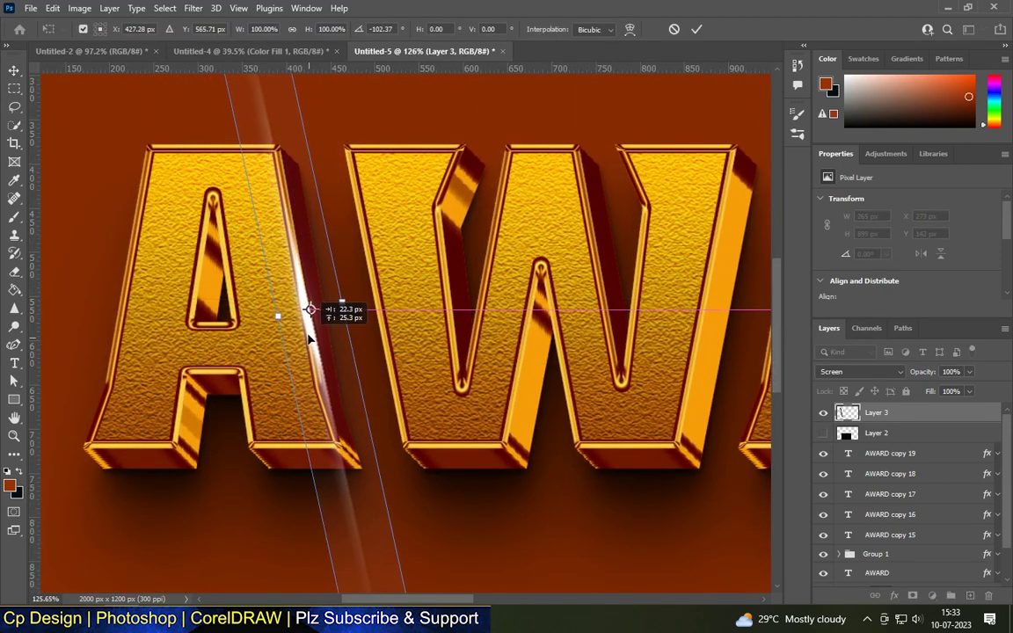
scroll(310, 287, "down", 4)
key("Return")
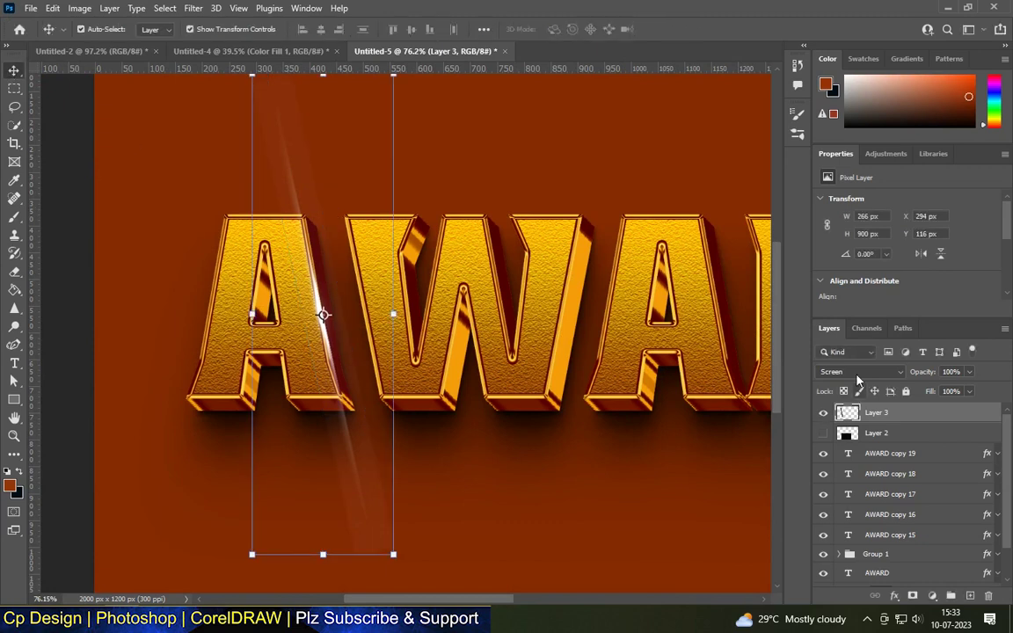
Set Layer 3's blend mode to Color Dodge
left_click(858, 371)
left_click(870, 377)
left_click(431, 299)
scroll(425, 294, "down", 2)
Shrink the streak to about three-quarters size and tilt it onto the A's edge
key("ctrl+j")
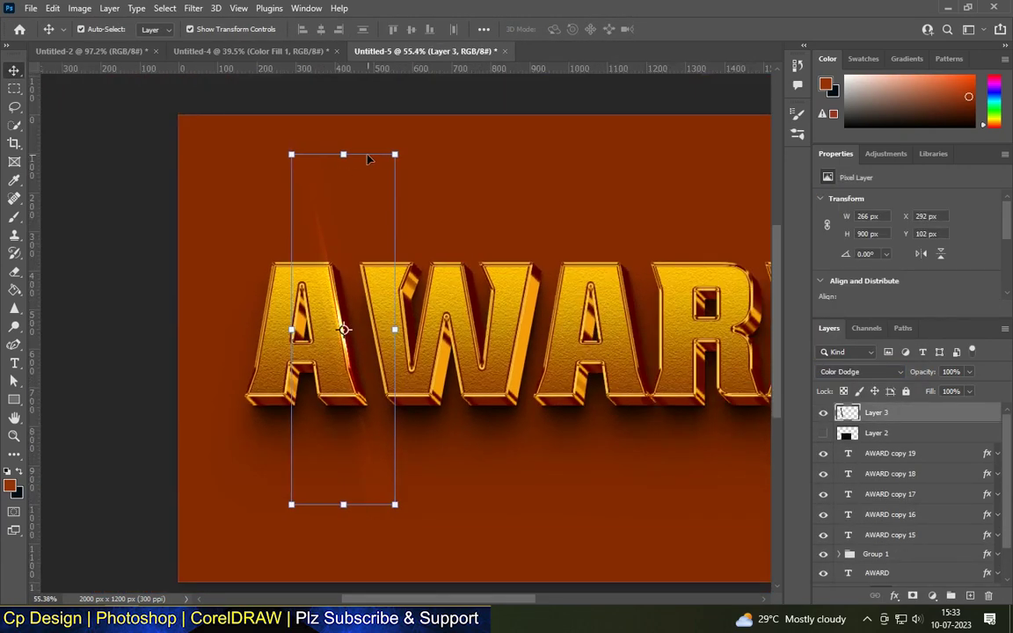
left_click_drag(370, 153, 371, 239)
scroll(346, 290, "up", 2)
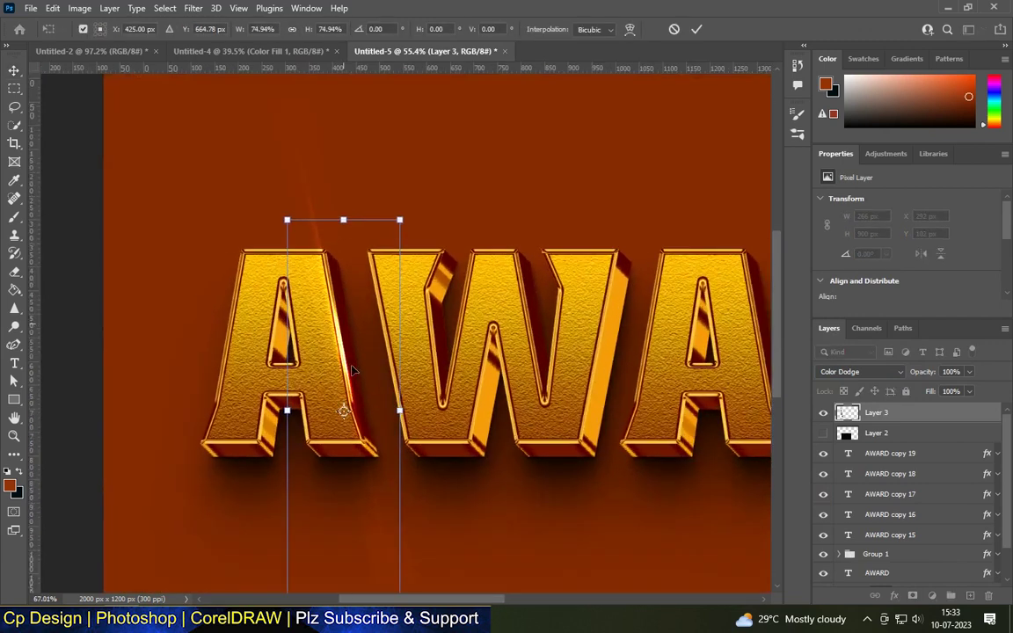
left_click_drag(335, 382, 355, 370)
left_click_drag(418, 163, 430, 170)
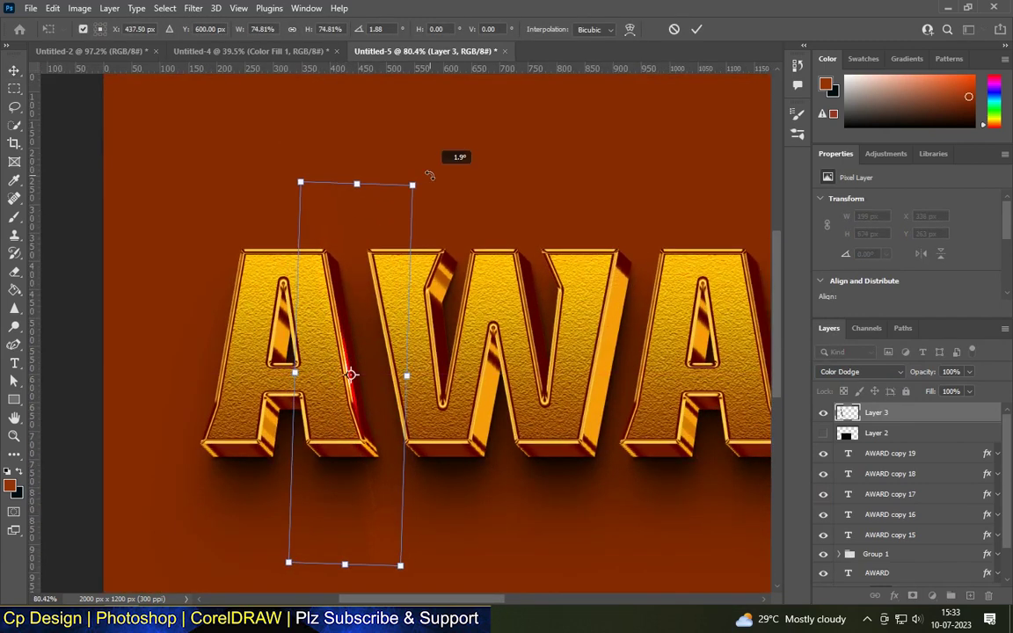
scroll(329, 358, "up", 2)
scroll(329, 358, "up", 1)
left_click_drag(352, 290, 344, 279)
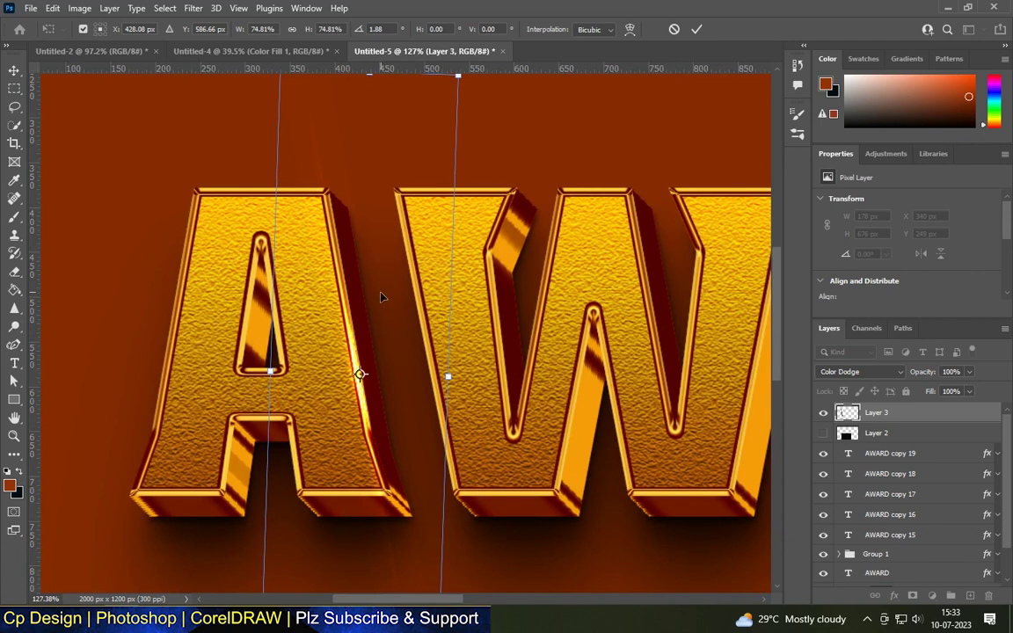
left_click_drag(470, 96, 473, 92)
left_click_drag(365, 400, 362, 355)
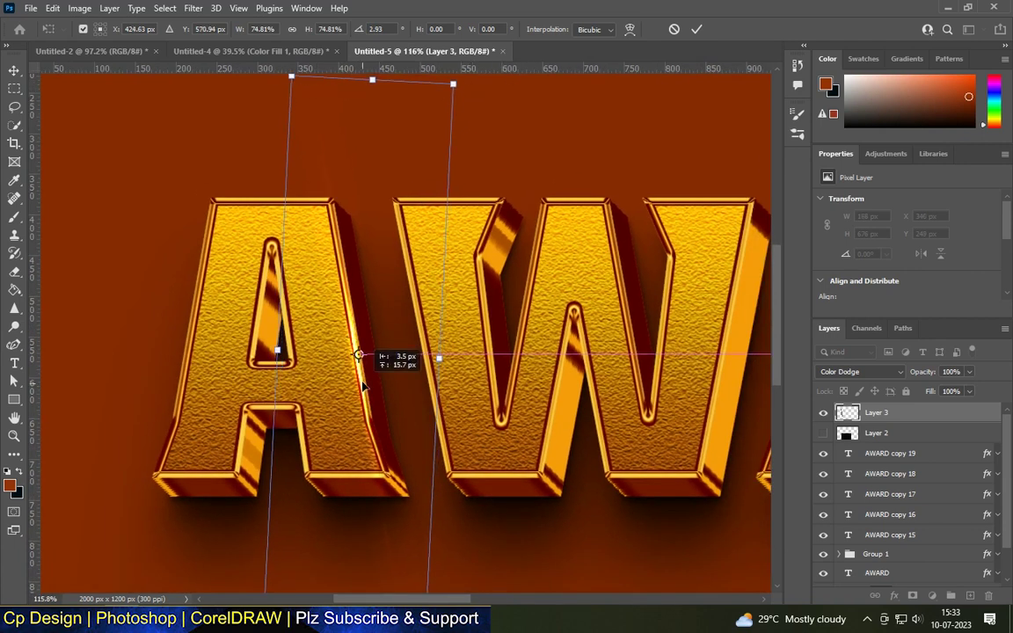
scroll(354, 354, "down", 3)
key("Return")
Stretch the streak taller, move it down-left over the A, and reselect its layer
scroll(209, 290, "down", 2)
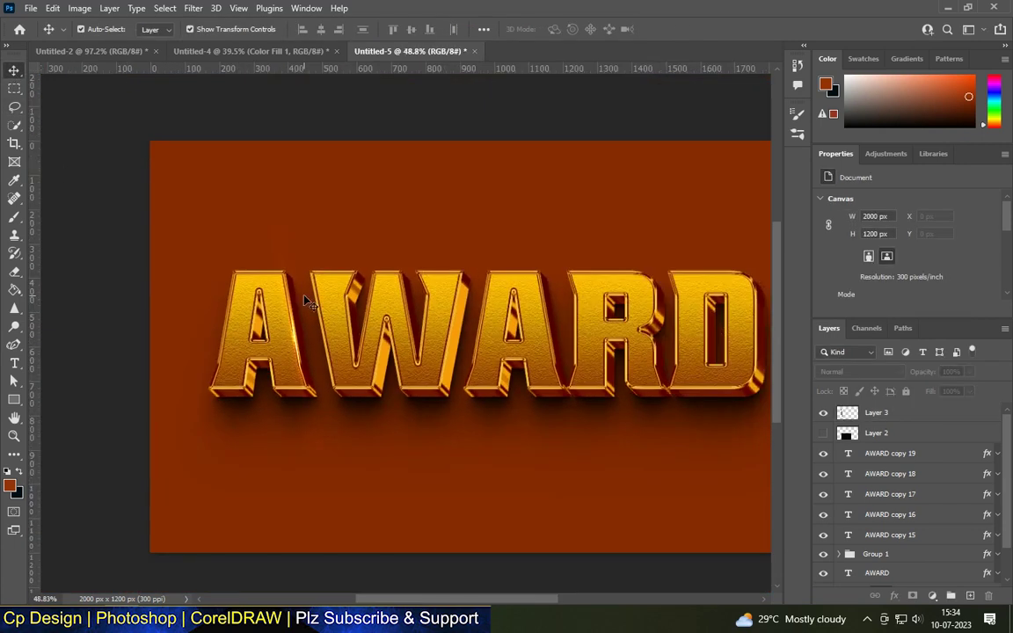
scroll(294, 354, "up", 1)
key("ctrl+t")
key("shift+alt+d")
mouse_move(330, 218)
left_mouse_down()
mouse_move(376, 139)
mouse_move(391, 82)
left_mouse_up()
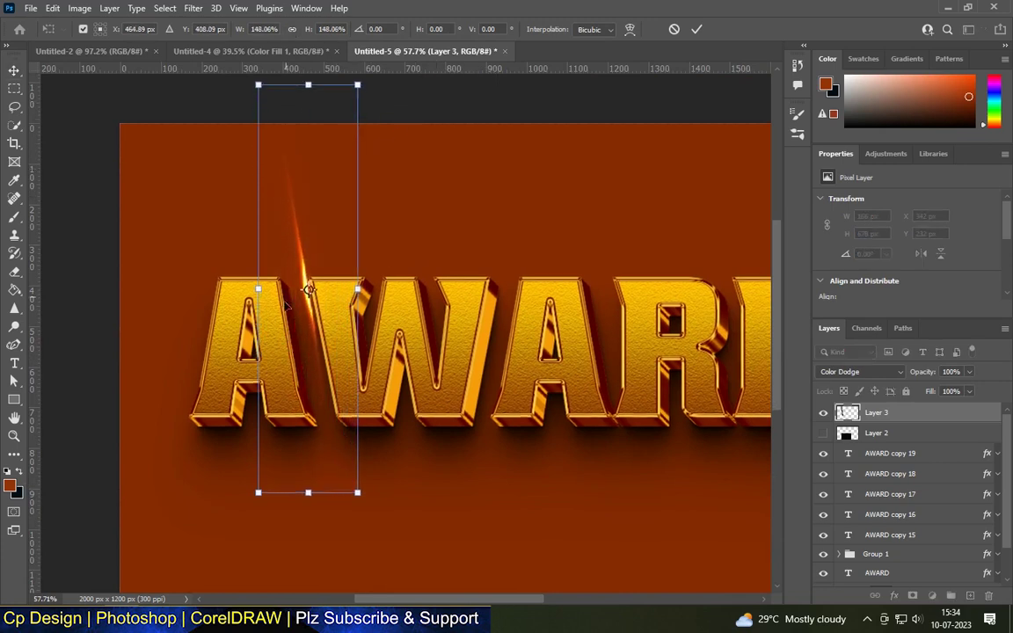
scroll(310, 271, "up", 1)
left_click_drag(310, 270, 293, 355)
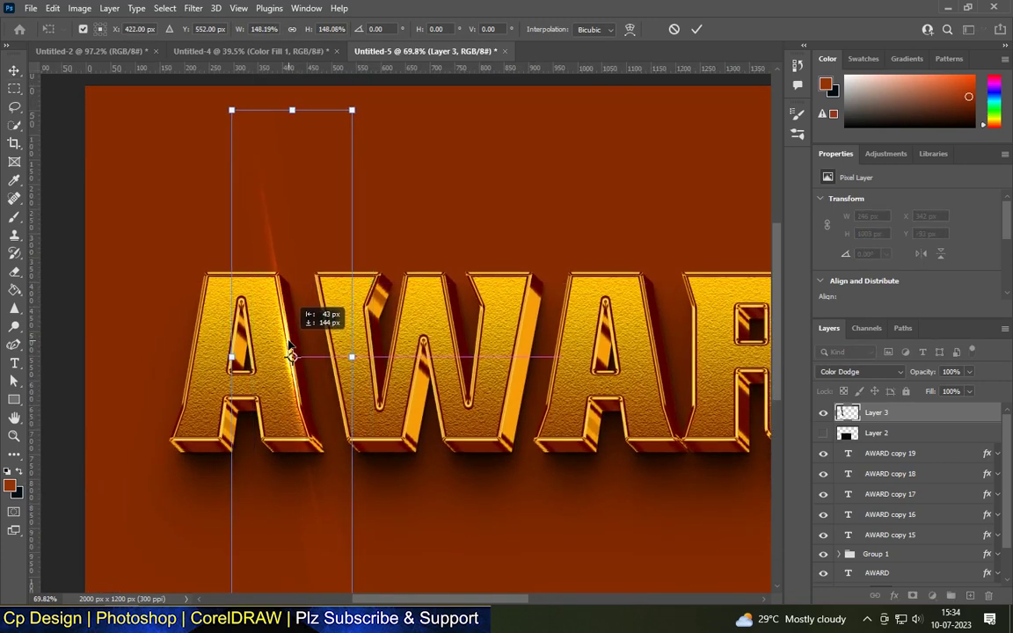
key("Return")
scroll(294, 347, "down", 2)
left_click(75, 207)
scroll(290, 288, "up", 1)
scroll(290, 285, "up", 3)
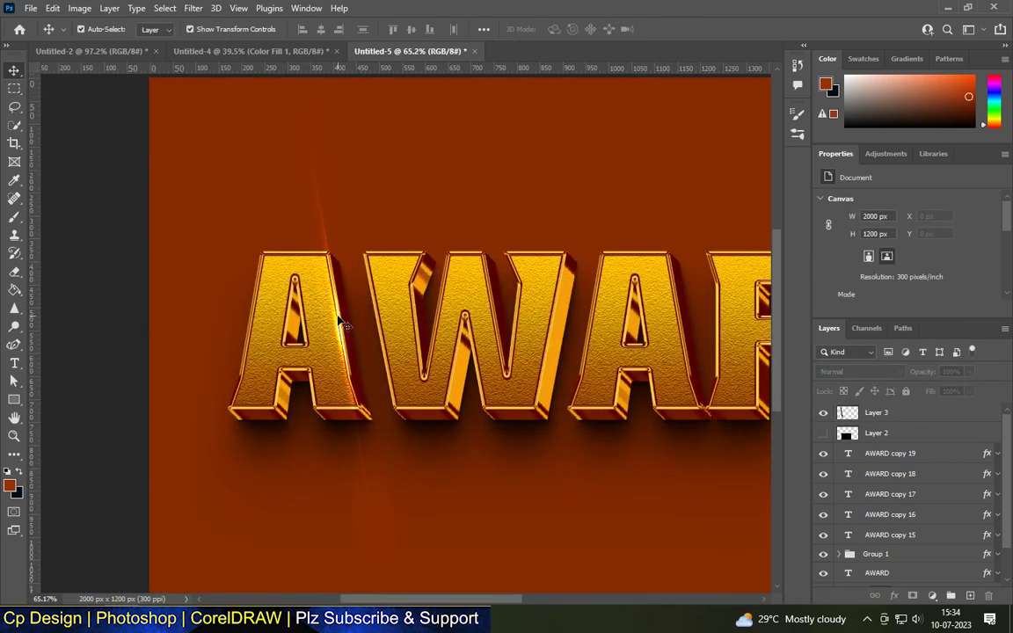
left_click(339, 324)
scroll(317, 194, "up", 1)
Apply Levels to Layer 3, raising the black input to 26 and adjusting midtones
left_click(79, 8)
mouse_move(102, 45)
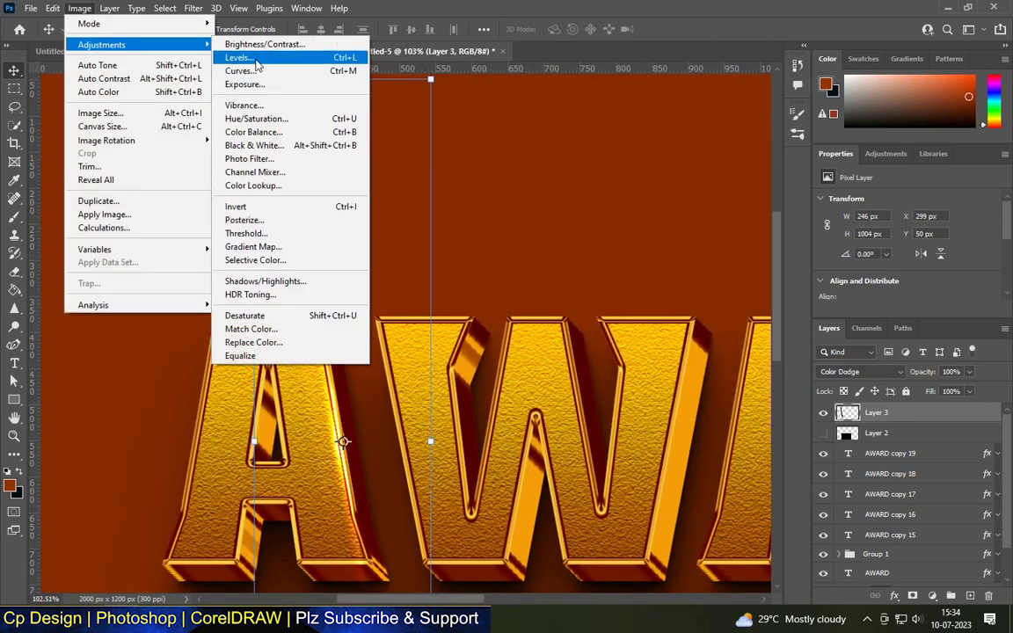
left_click(237, 57)
left_click_drag(621, 223, 613, 222)
mouse_move(533, 222)
left_mouse_down()
mouse_move(563, 222)
mouse_move(552, 227)
left_mouse_up()
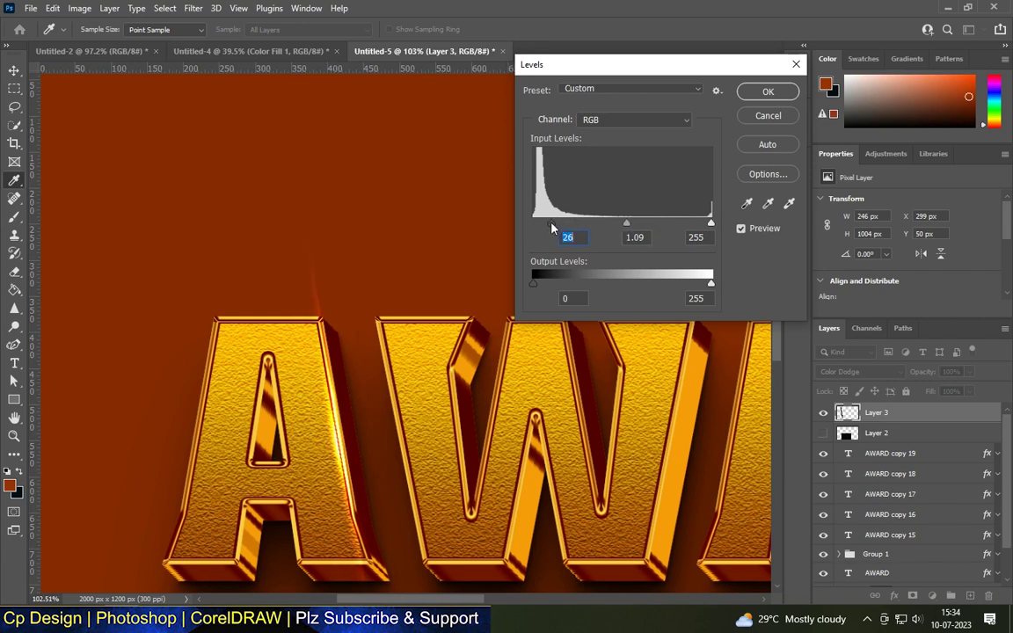
left_click(767, 92)
key("v")
scroll(74, 127, "down", 3)
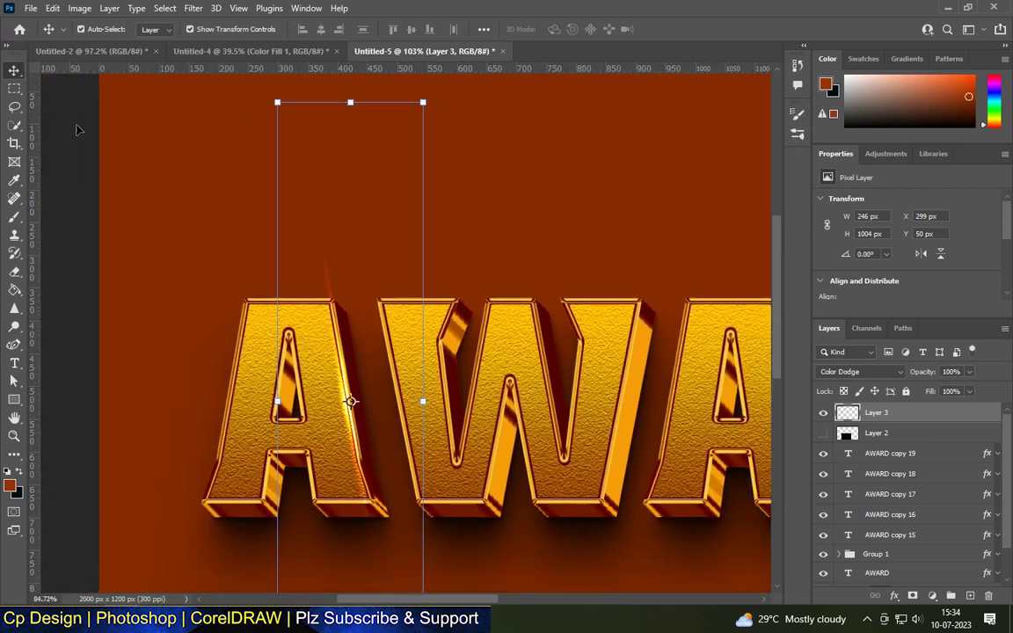
Duplicate the streak onto the W and rotate the copy nearly horizontal
left_click(75, 232)
left_click_drag(370, 352, 565, 363)
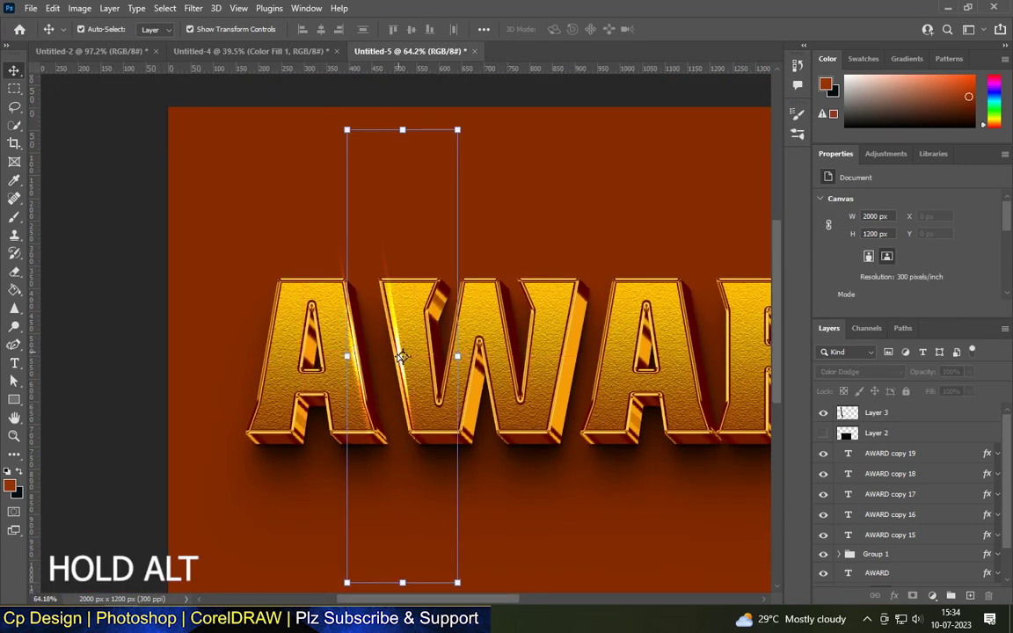
key("ctrl+t")
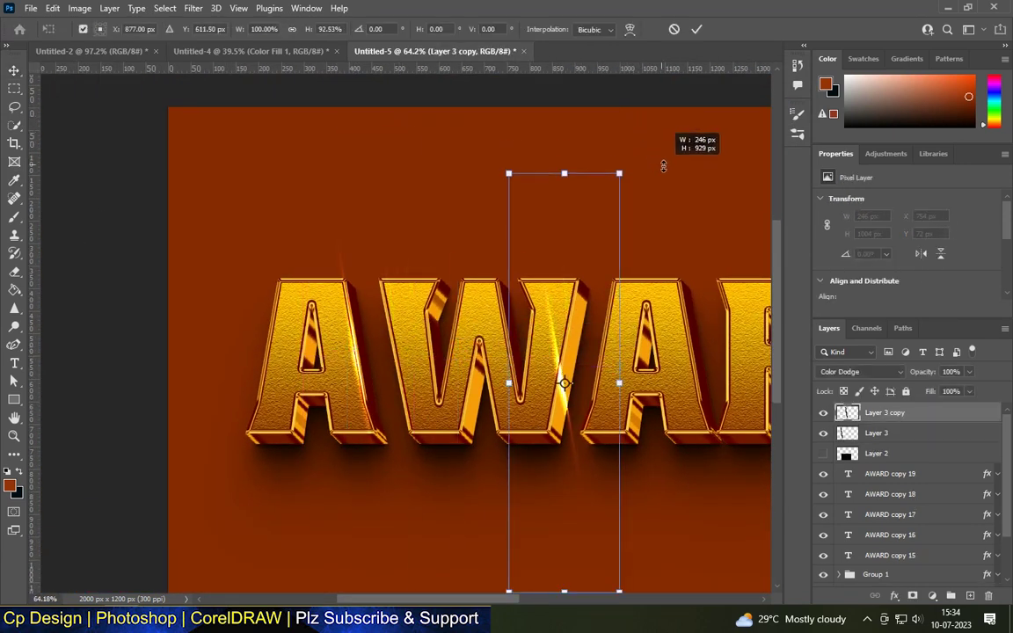
mouse_move(651, 136)
left_mouse_down()
mouse_move(414, 158)
mouse_move(324, 275)
left_mouse_up()
mouse_move(587, 355)
left_mouse_down()
mouse_move(479, 430)
mouse_move(519, 421)
left_mouse_up()
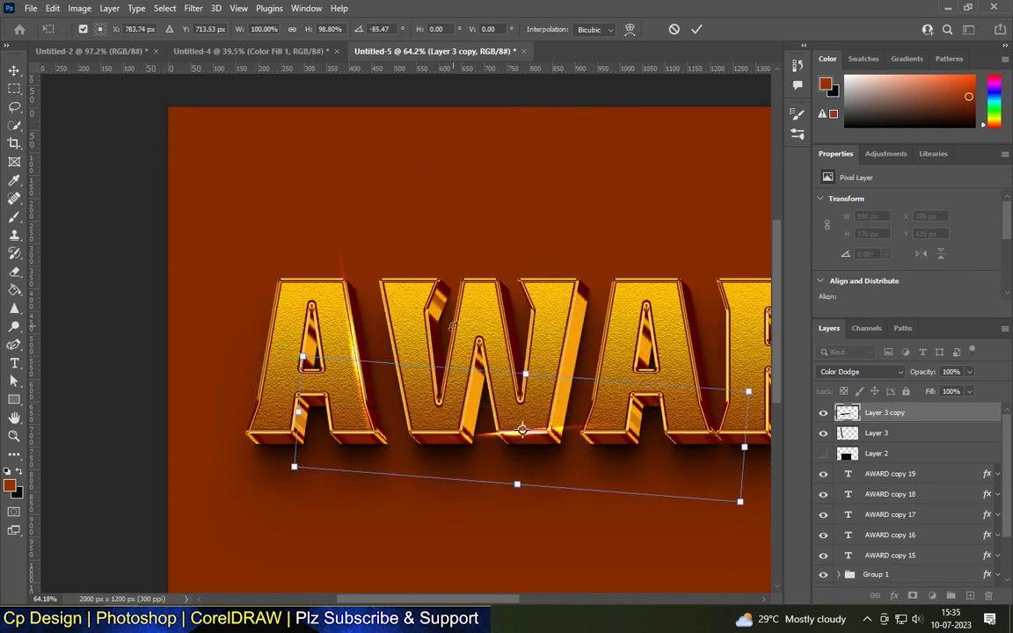
scroll(518, 422, "down", 3)
left_click_drag(661, 376, 665, 361)
scroll(479, 395, "up", 1)
Shrink the copied streak to about 61% and position it along the letters' base
left_click_drag(651, 464, 502, 413)
scroll(374, 409, "up", 1)
left_click_drag(375, 410, 497, 401)
scroll(474, 402, "up", 6)
scroll(471, 389, "down", 2)
scroll(471, 388, "down", 2)
left_click_drag(719, 350, 723, 343)
scroll(380, 303, "down", 2)
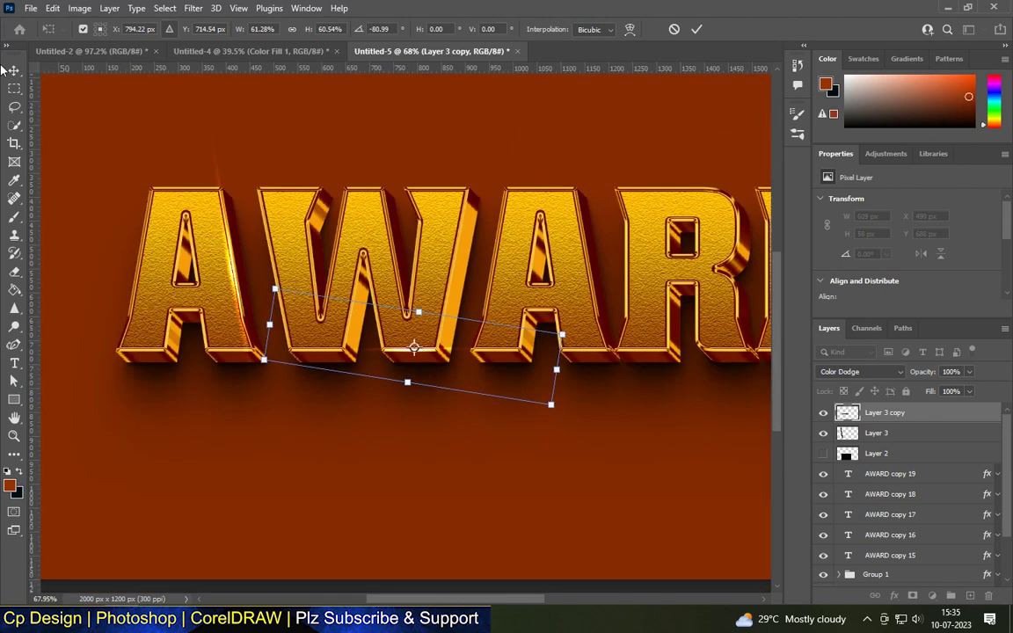
key("Return")
scroll(347, 405, "down", 2)
scroll(347, 404, "up", 1)
Duplicate the streak again as Layer 3 copy 2 and move it over the R
mouse_move(233, 350)
left_mouse_down()
mouse_move(508, 359)
mouse_move(445, 362)
left_mouse_up()
key("ctrl+t")
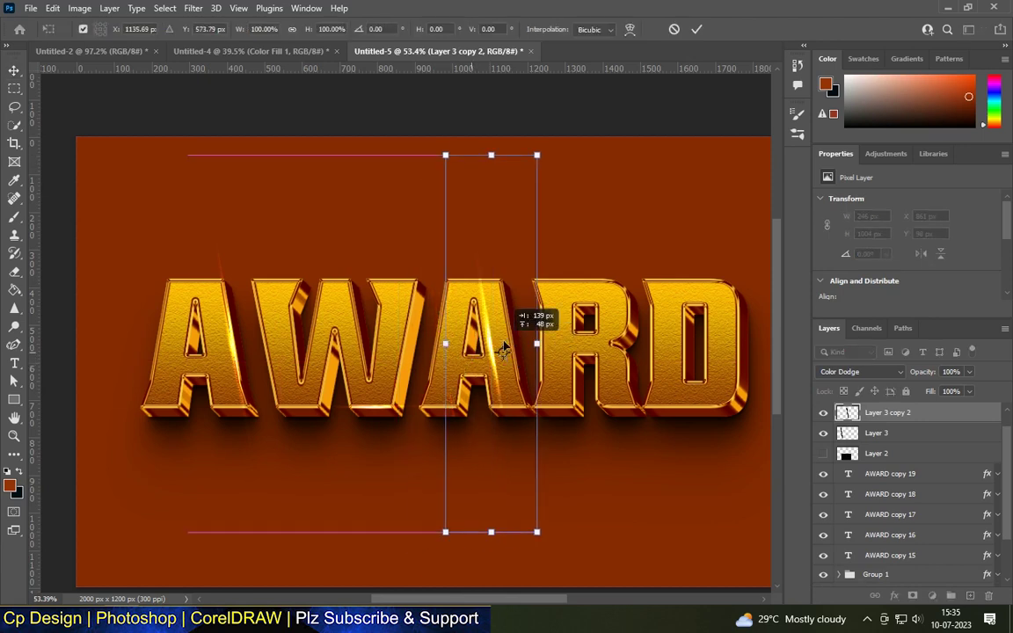
left_click_drag(445, 363, 568, 293)
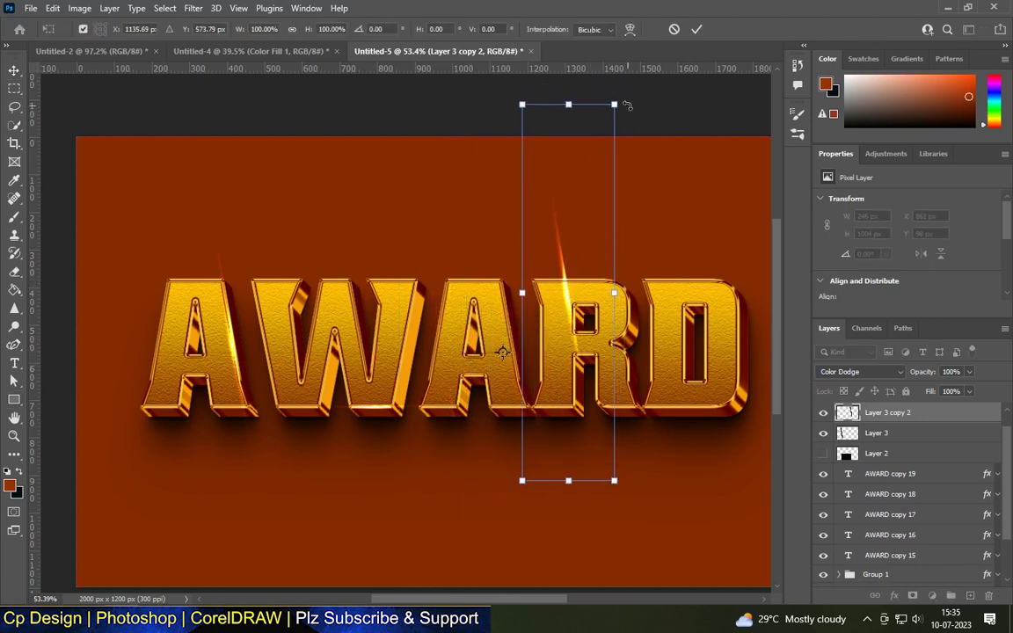
left_click_drag(626, 105, 463, 279)
scroll(576, 249, "up", 1)
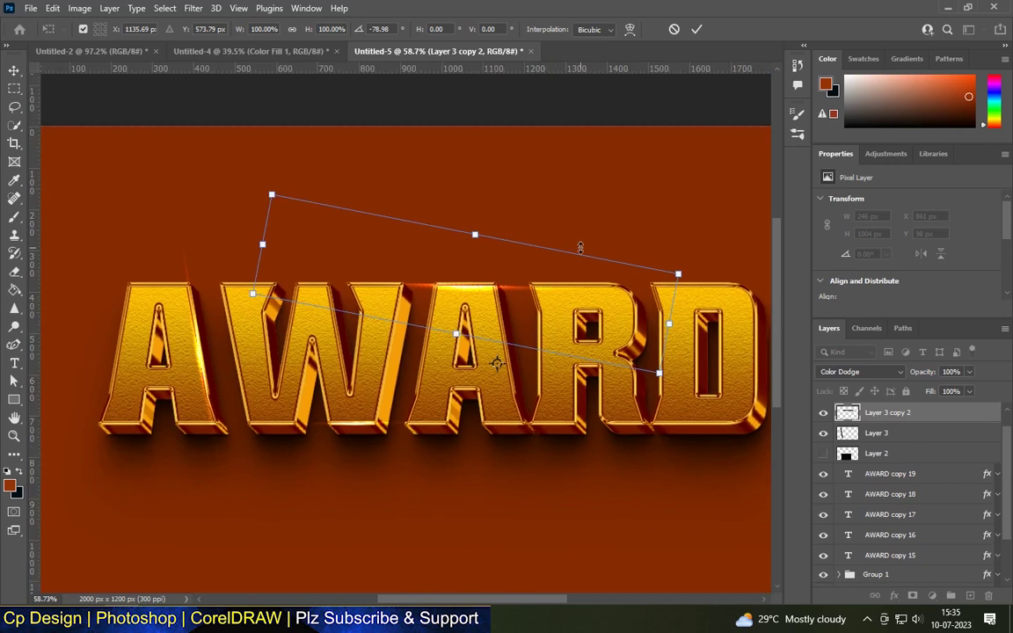
scroll(510, 279, "up", 5)
Rotate Layer 3 copy 2 to about -81° along the top edge of ARD
left_click_drag(278, 324, 436, 319)
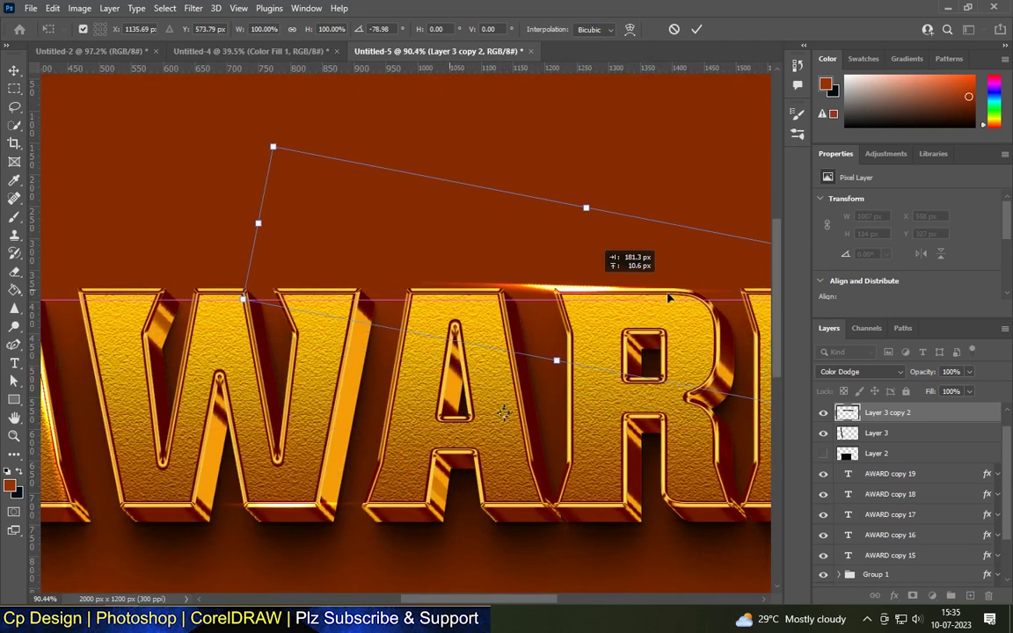
scroll(402, 281, "down", 5)
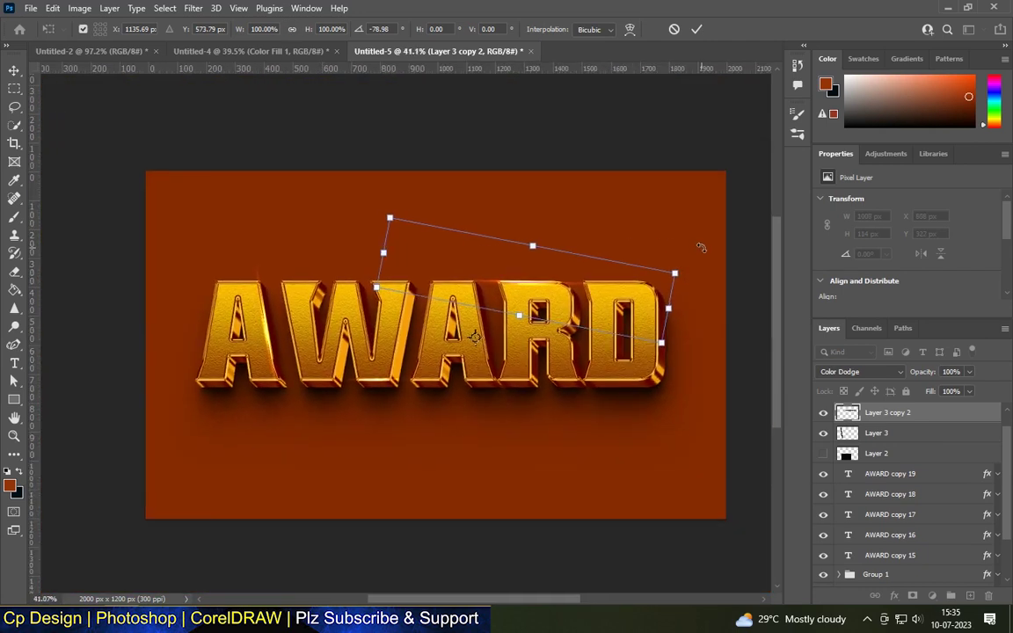
left_click_drag(693, 268, 689, 257)
scroll(537, 265, "up", 7)
left_click_drag(467, 298, 497, 306)
scroll(496, 307, "down", 5)
left_click_drag(677, 253, 703, 233)
scroll(497, 315, "up", 5)
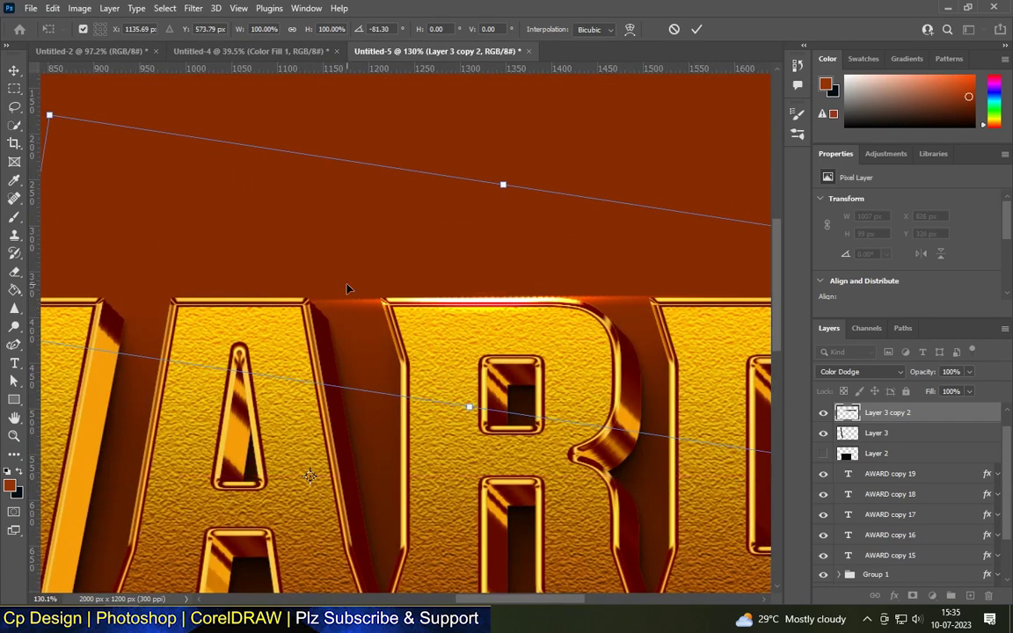
scroll(346, 288, "down", 3)
scroll(471, 293, "down", 2)
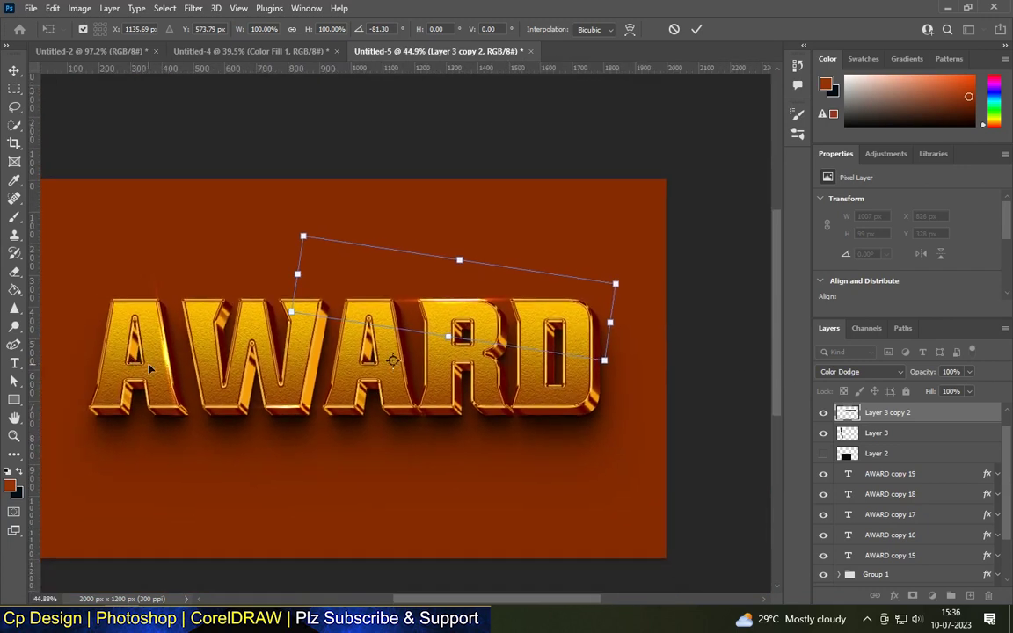
key("Return")
left_click(164, 352)
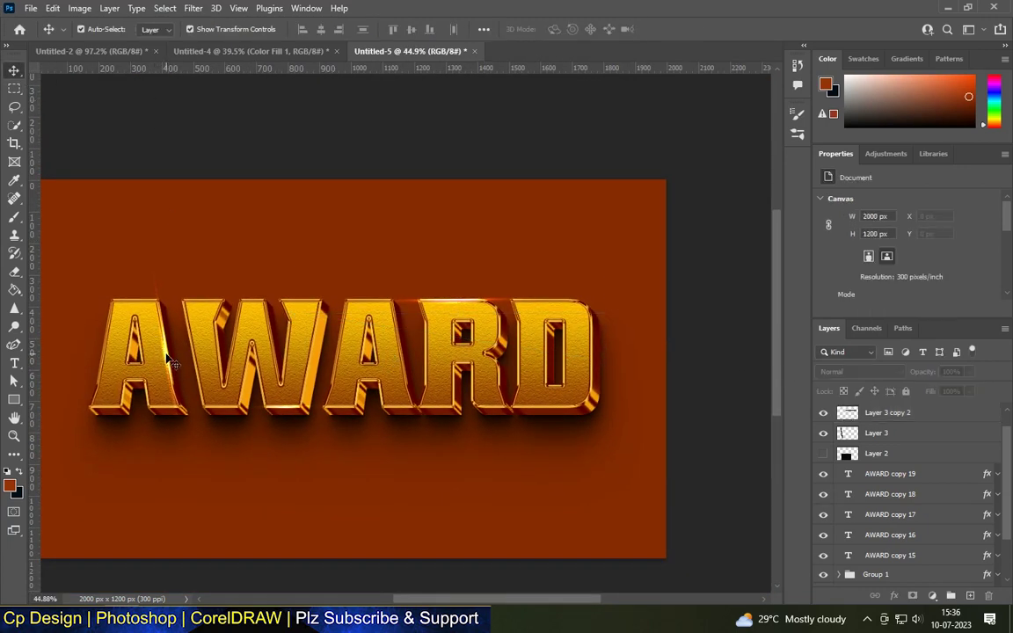
Duplicate the streak onto the D as Layer 3 copy 3, rotating it slightly clockwise
left_click_drag(170, 363, 594, 356, "alt")
key("ctrl+t")
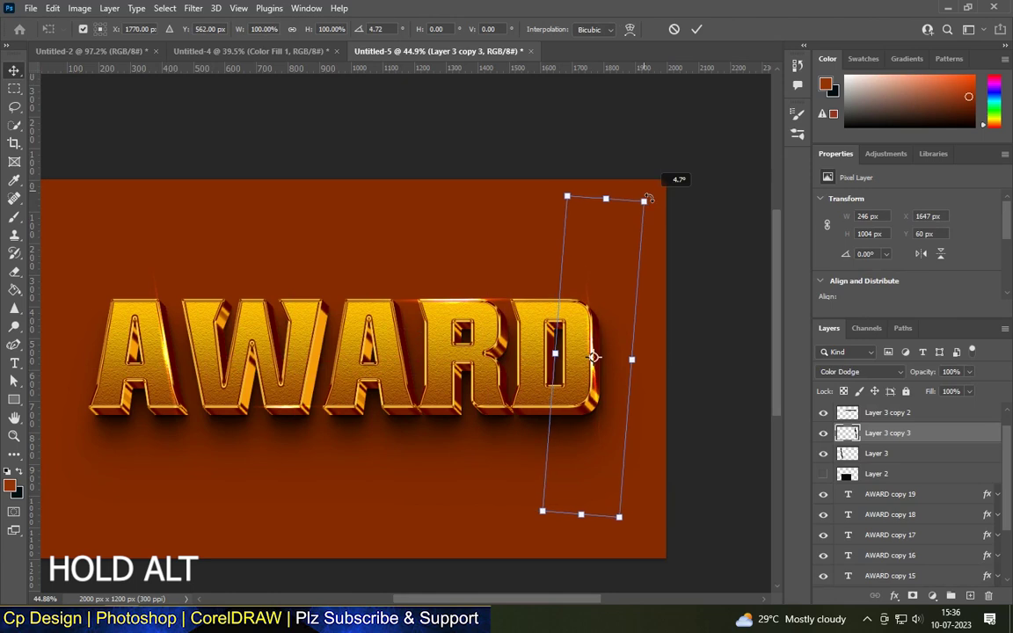
left_click_drag(659, 192, 665, 199)
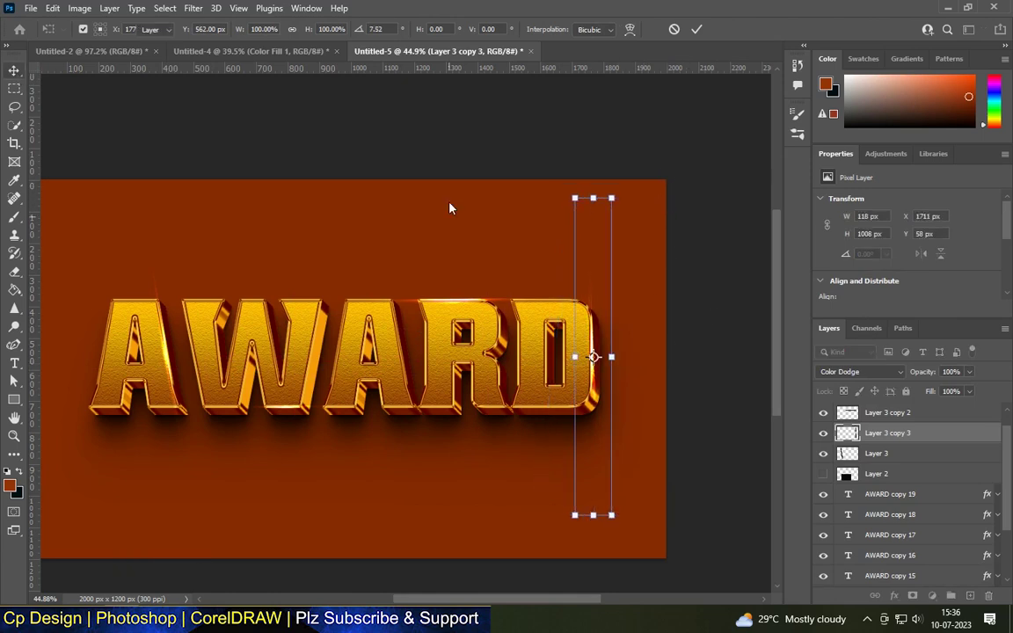
key("Return")
scroll(594, 356, "up", 5)
mouse_move(575, 356)
left_mouse_down()
mouse_move(582, 374)
mouse_move(602, 350)
left_mouse_up()
Tilt the D streak to about 2° and nudge it down the D's right edge
key("ctrl+t")
scroll(562, 356, "down", 3)
left_click_drag(588, 526, 584, 535)
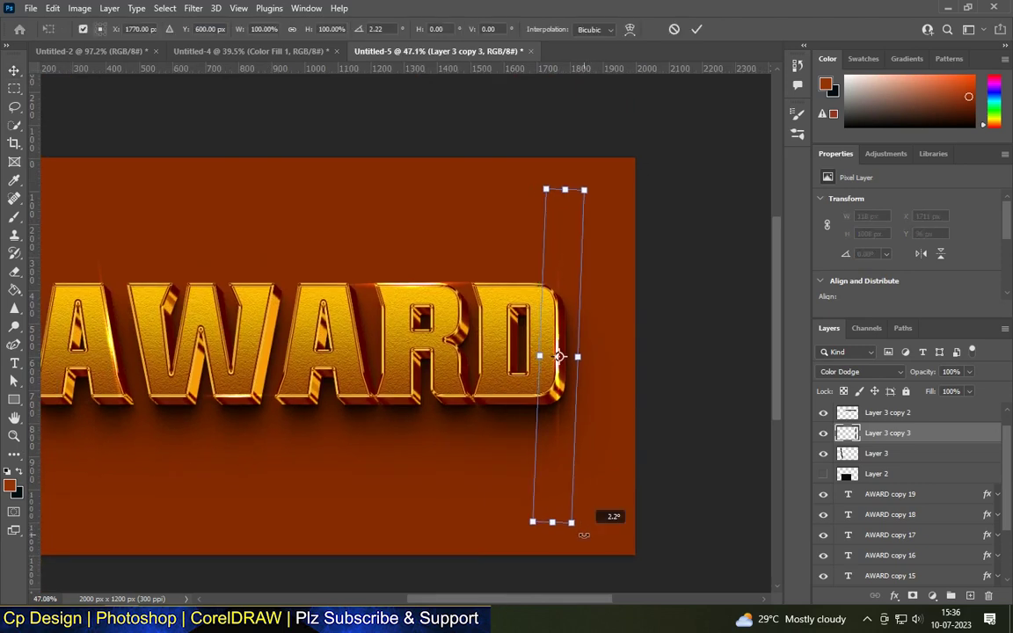
key("Return")
key("ctrl+0")
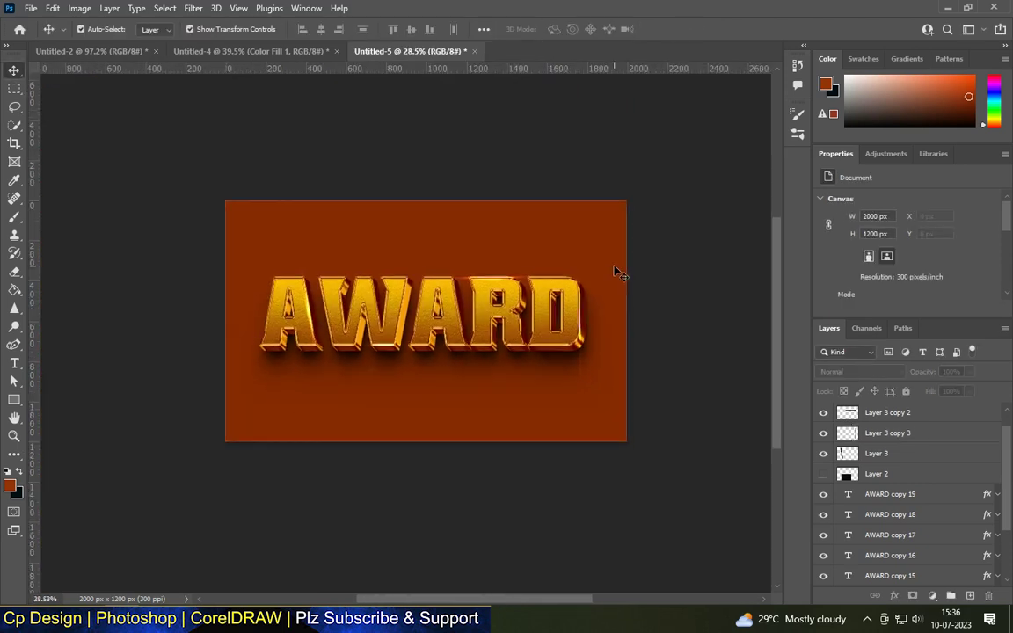
scroll(618, 274, "up", 3)
scroll(618, 275, "up", 3)
left_click_drag(583, 296, 582, 312)
left_click(581, 296)
scroll(581, 296, "down", 3)
scroll(581, 296, "down", 1)
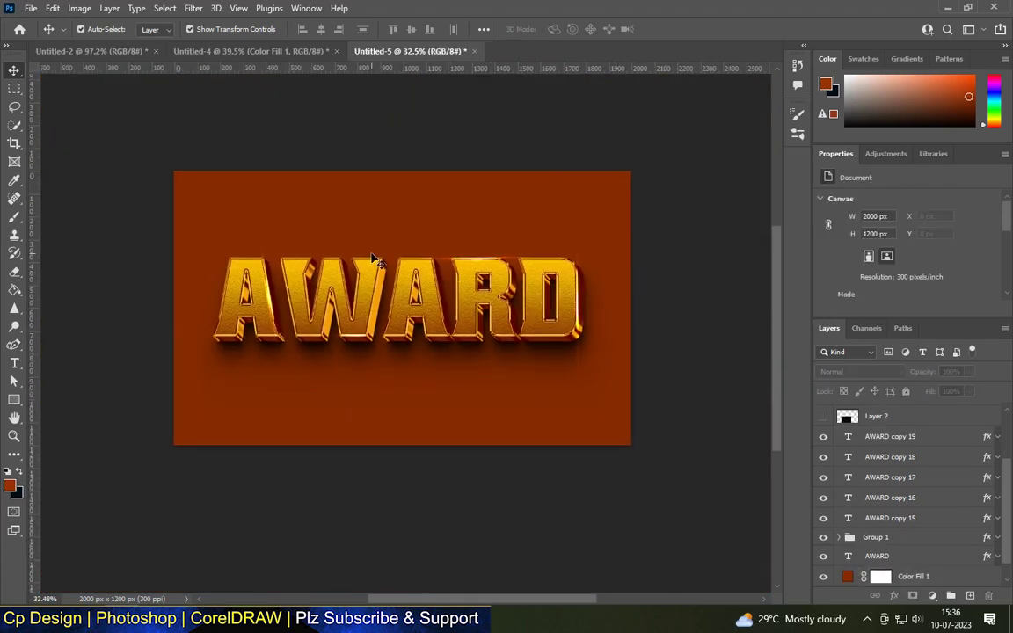
scroll(378, 249, "up", 1)
Stamp all visible layers into a new Layer 4 and open Camera Raw Filter
key("ctrl+shift+alt+e")
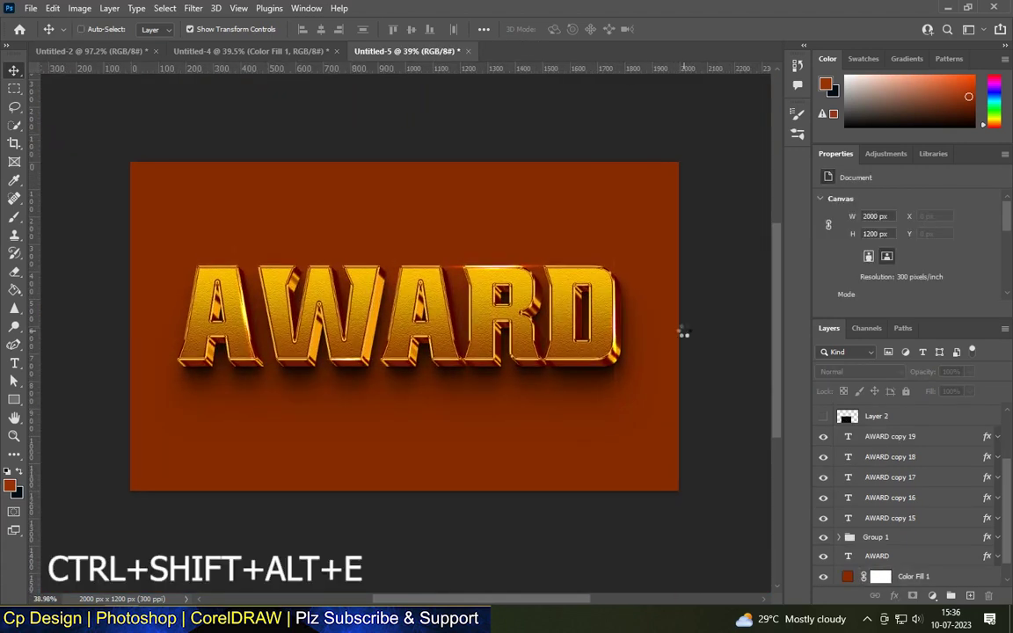
left_click(194, 8)
left_click(263, 106)
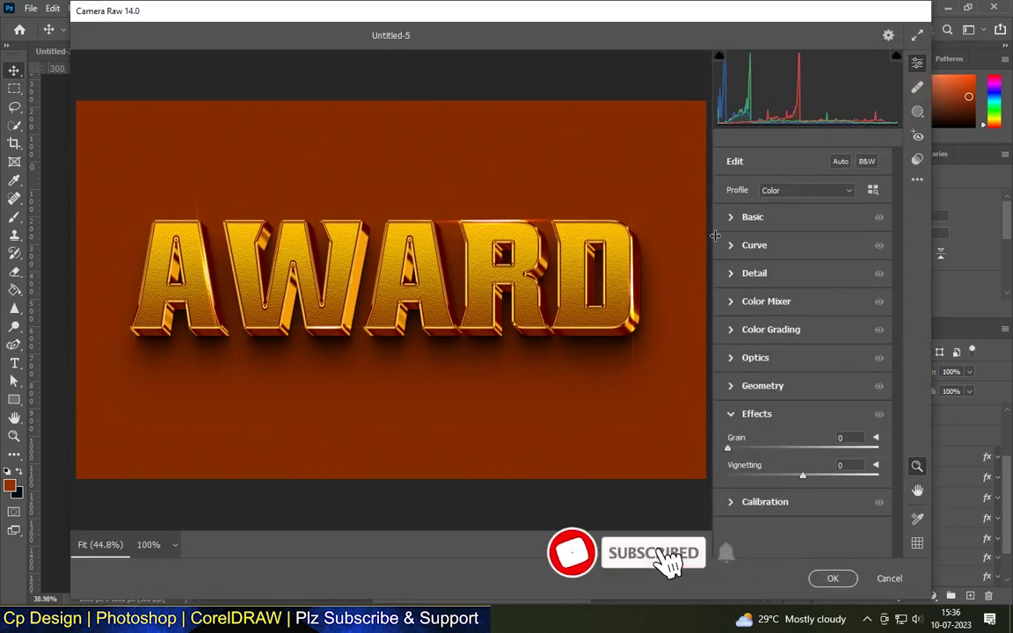
left_click(729, 216)
Warm the temperature, lift Blacks, add Dehaze +16, Vibrance +19 and Saturation, then apply
mouse_move(801, 233)
left_mouse_down()
mouse_move(813, 233)
mouse_move(819, 255)
mouse_move(809, 290)
left_mouse_up()
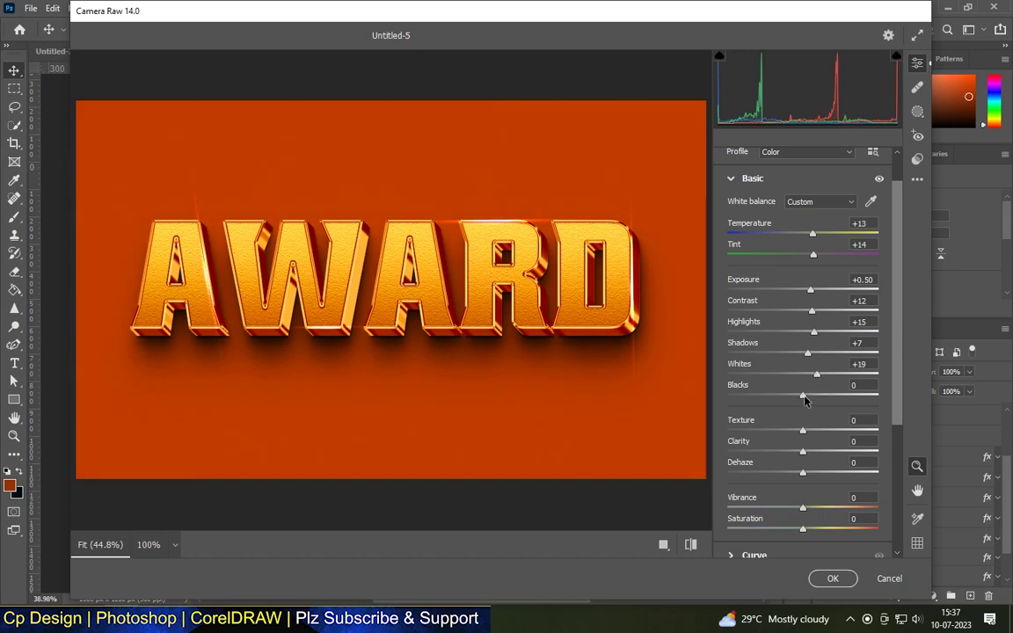
left_click_drag(804, 400, 804, 400)
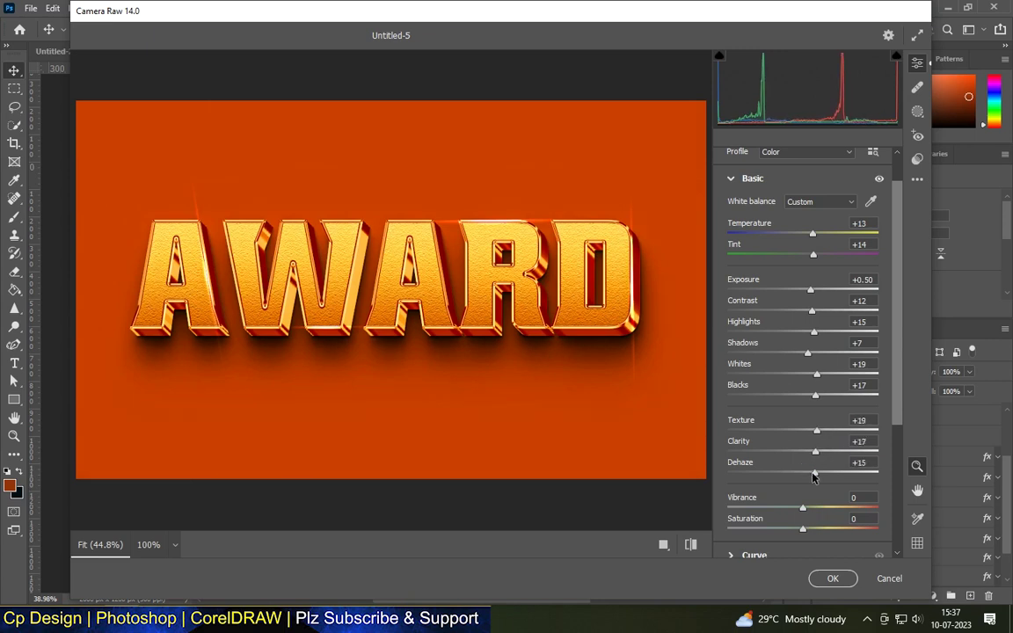
left_click_drag(814, 475, 816, 475)
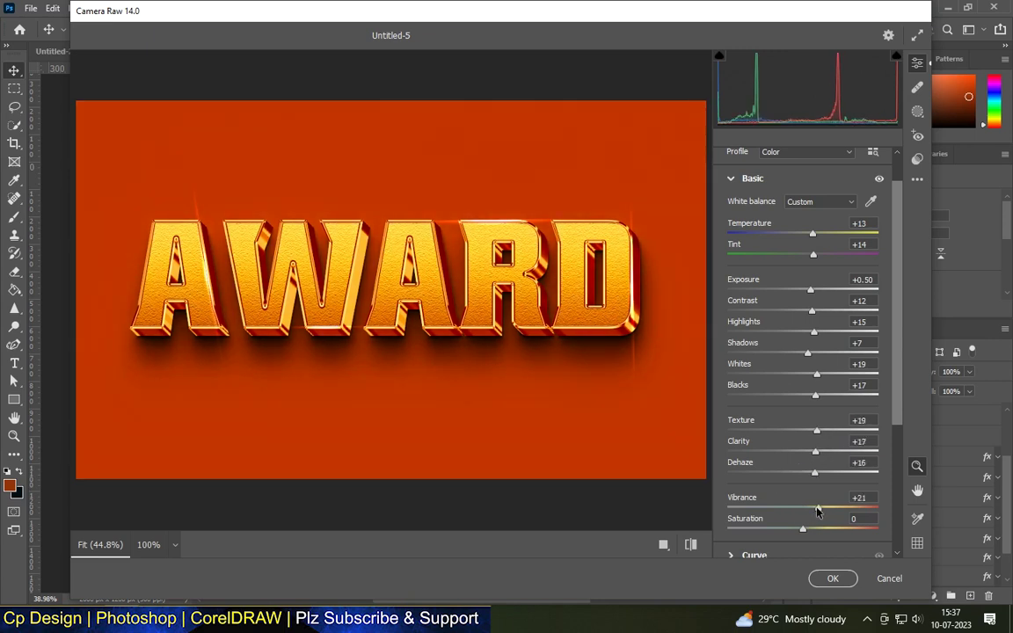
left_click_drag(819, 511, 917, 511)
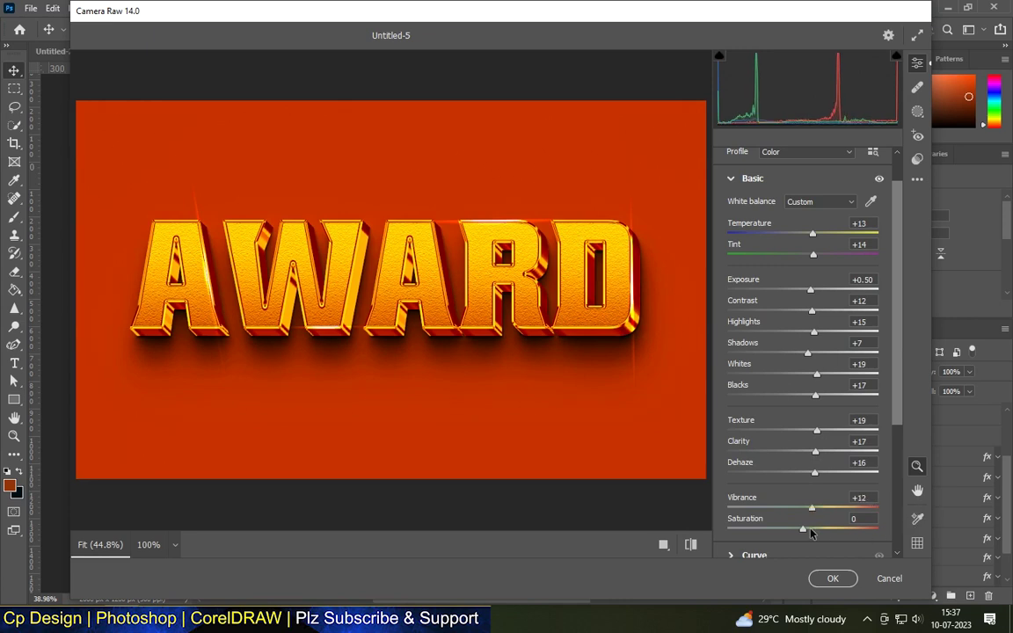
left_click_drag(810, 530, 903, 531)
left_click_drag(837, 531, 816, 538)
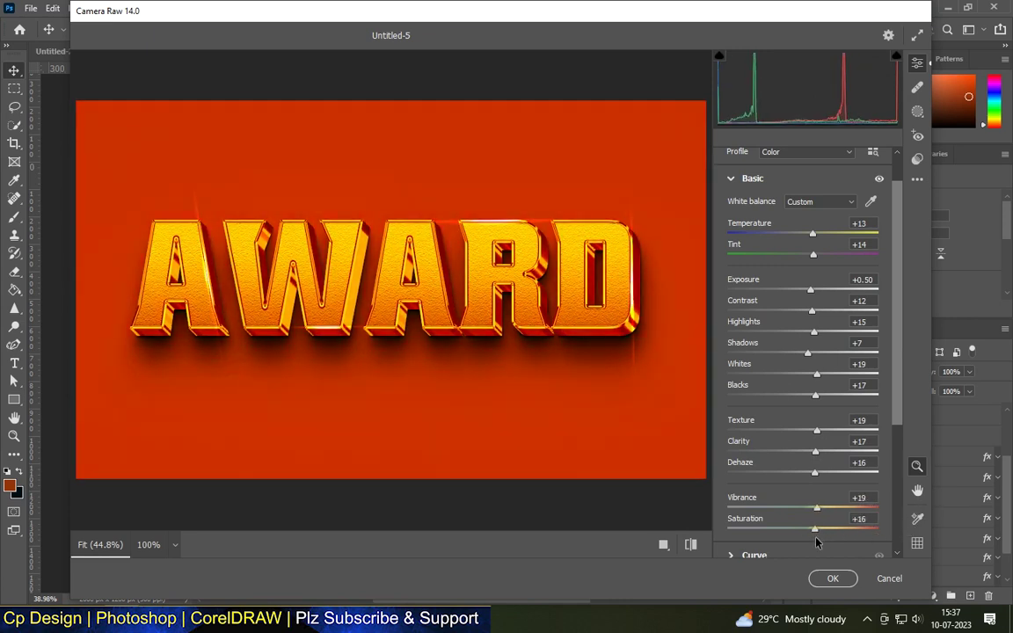
scroll(809, 519, "down", 5)
left_click(756, 515)
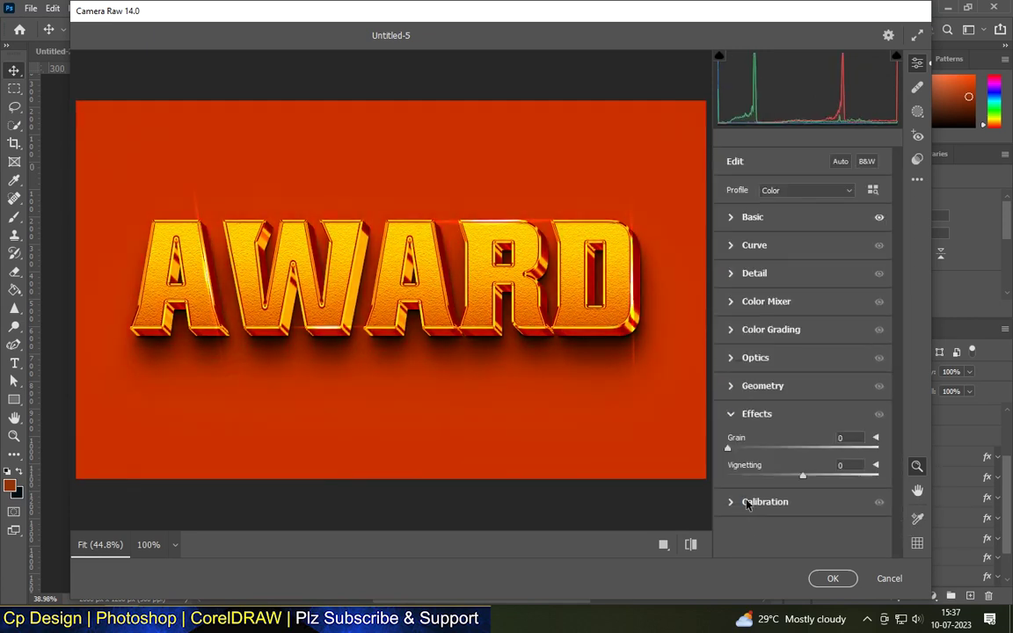
left_click(832, 577)
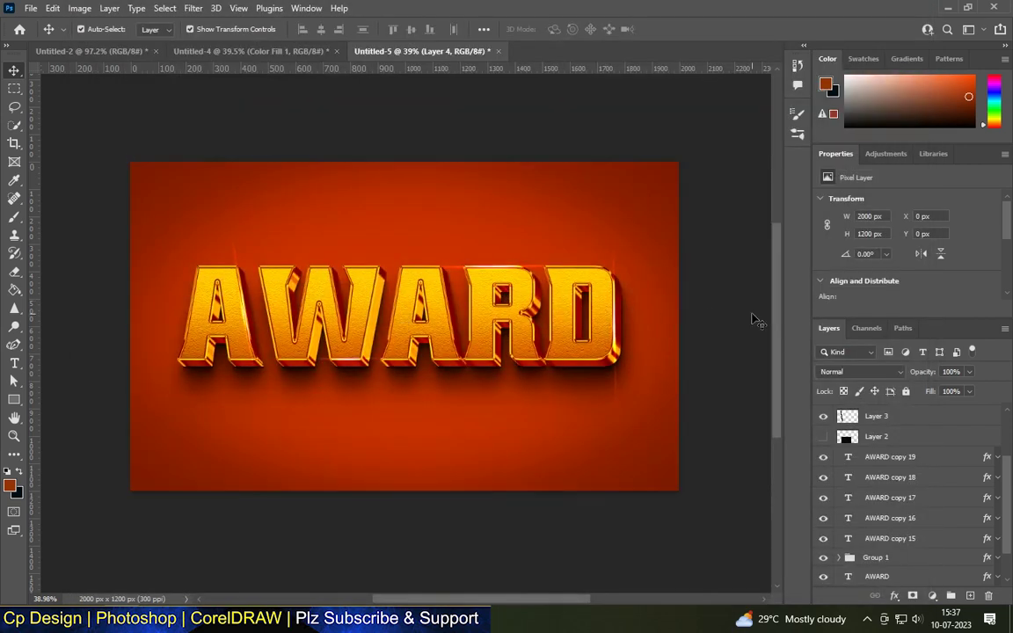
scroll(439, 281, "up", 2)
scroll(448, 211, "down", 1)
scroll(592, 282, "down", 2)
scroll(407, 217, "up", 2)
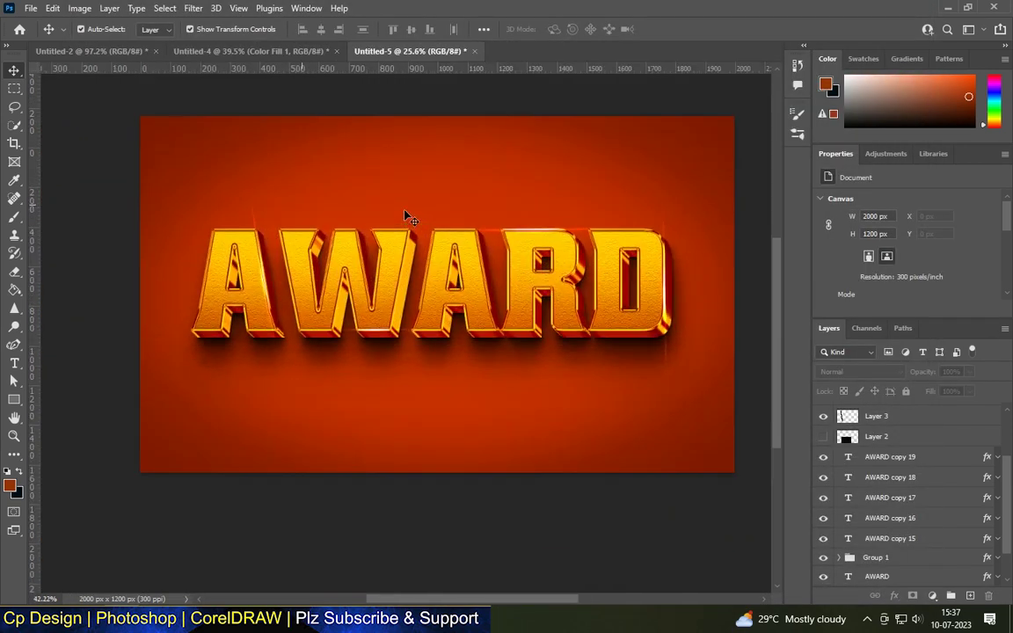
scroll(479, 321, "up", 2)
scroll(479, 320, "down", 1)
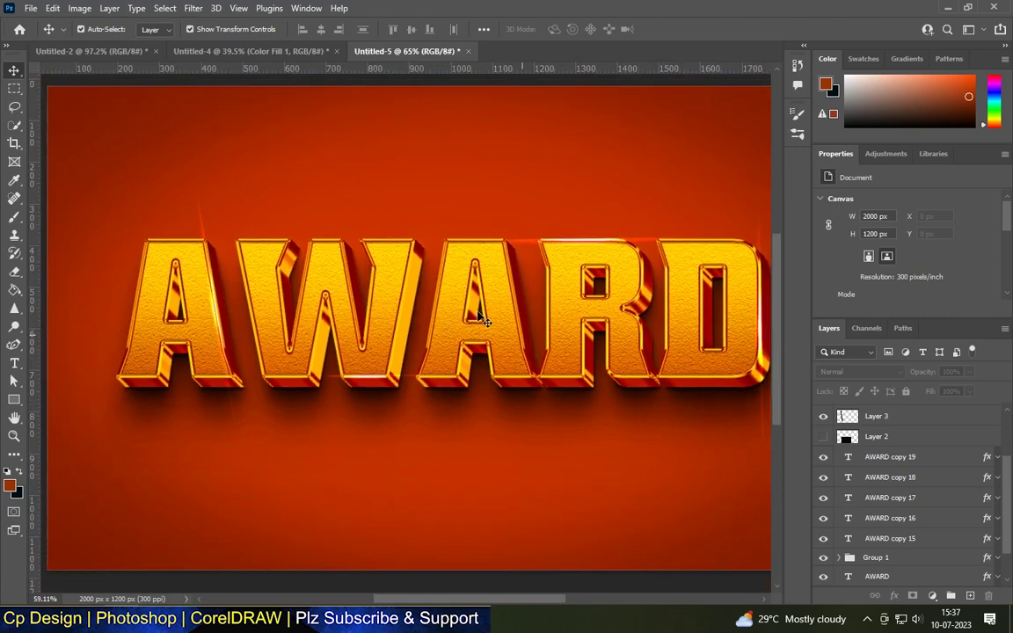
scroll(262, 260, "down", 2)
scroll(525, 361, "down", 1)
scroll(227, 310, "up", 4)
scroll(227, 309, "down", 2)
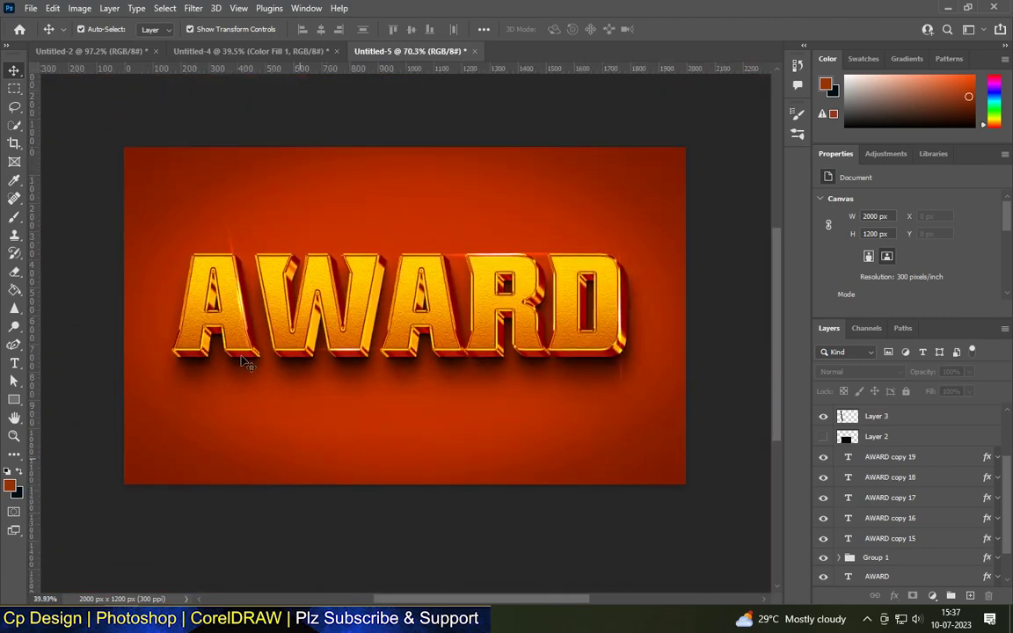
scroll(387, 523, "up", 3)
scroll(121, 302, "up", 1)
scroll(121, 301, "up", 1)
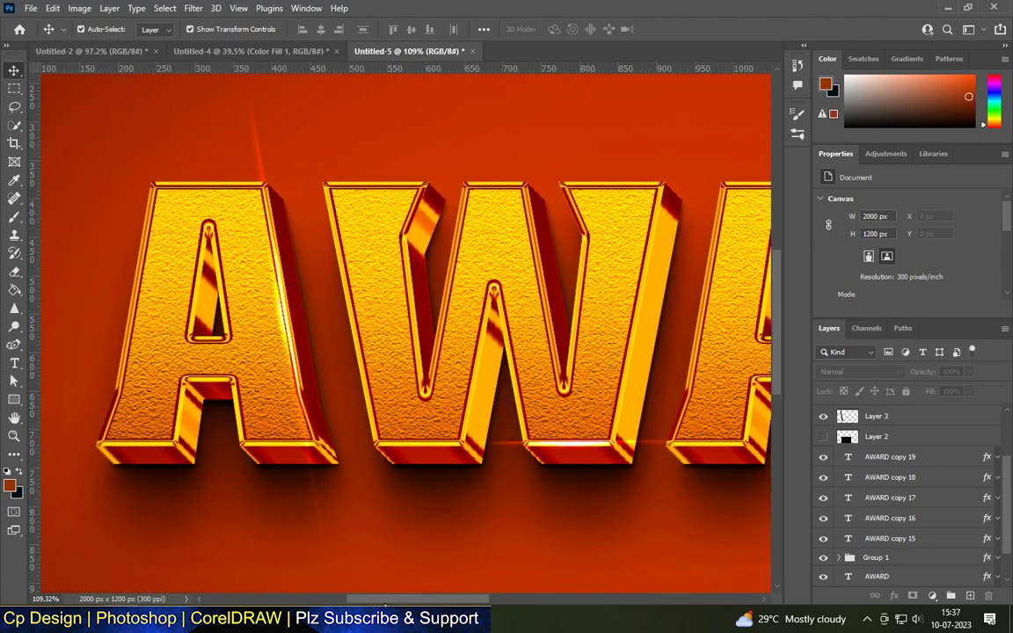
scroll(121, 301, "up", 2)
left_click_drag(357, 598, 499, 599)
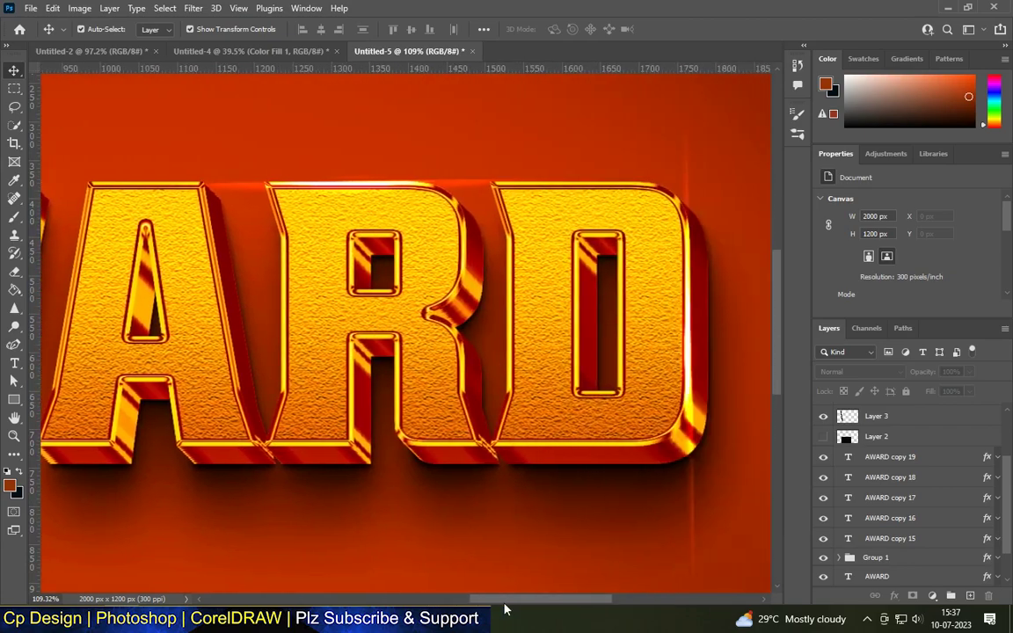
scroll(633, 288, "down", 1)
scroll(668, 352, "down", 2)
scroll(686, 379, "down", 1)
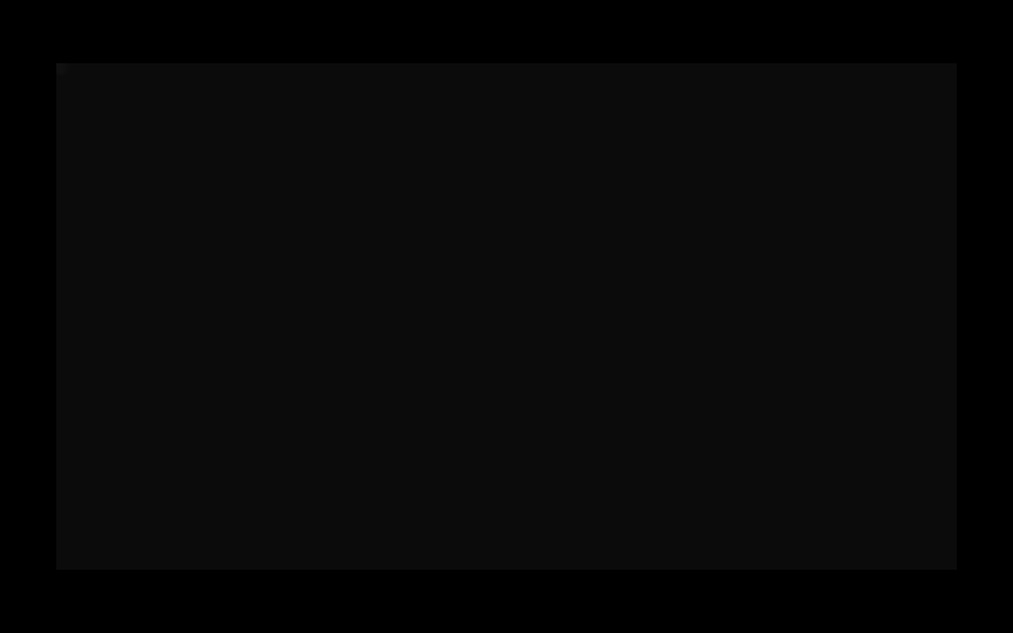